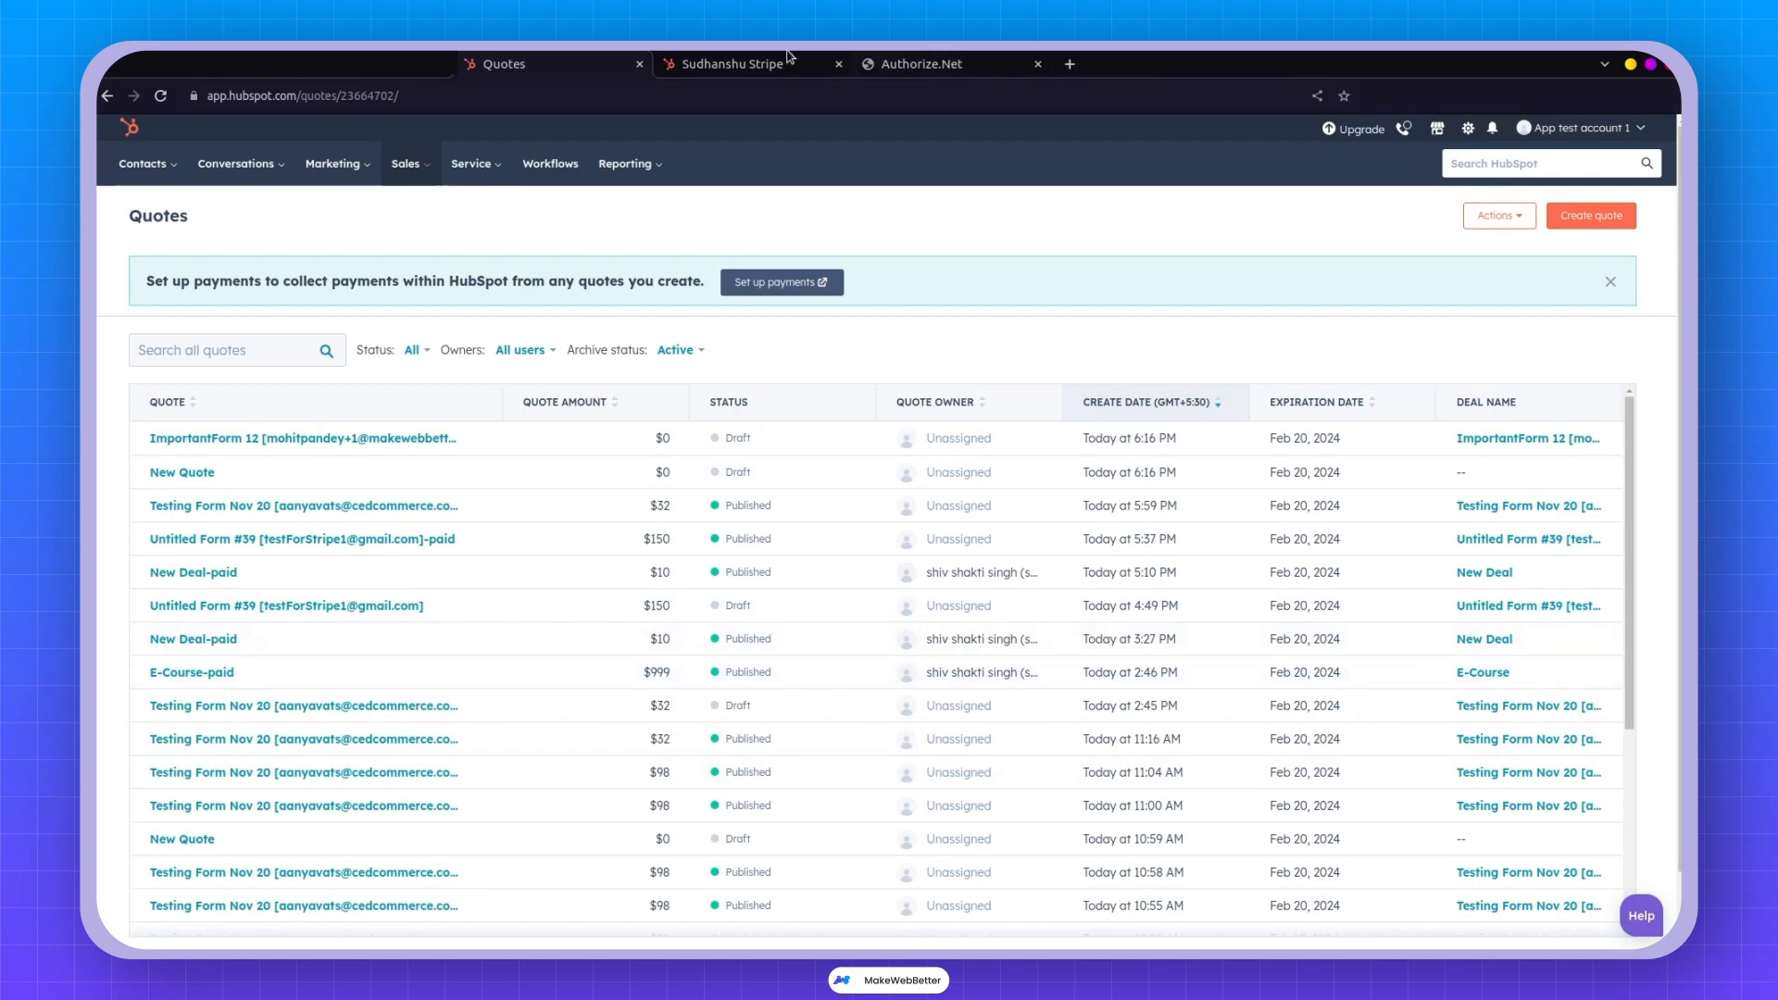
Load formpay.martechapps.com in a new browser tab and log in to FormPay.
left_click(1068, 65)
type("formpay.martechapps.com")
key("Return")
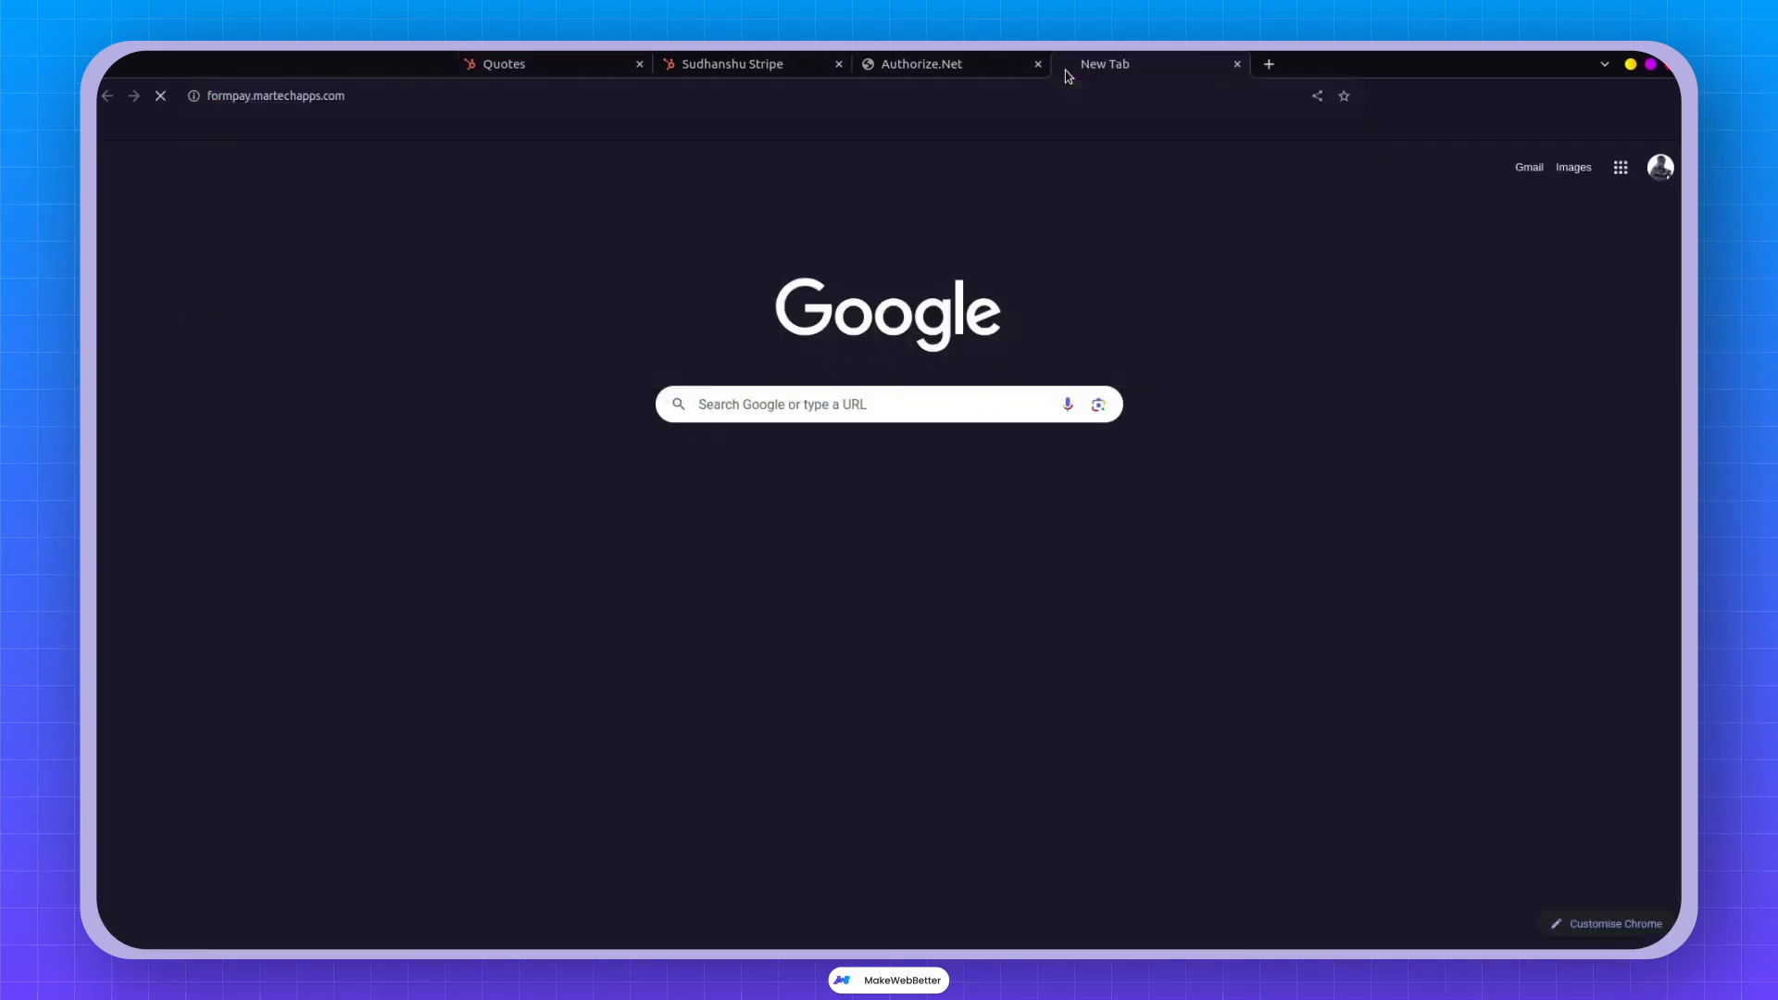
left_click(1286, 158)
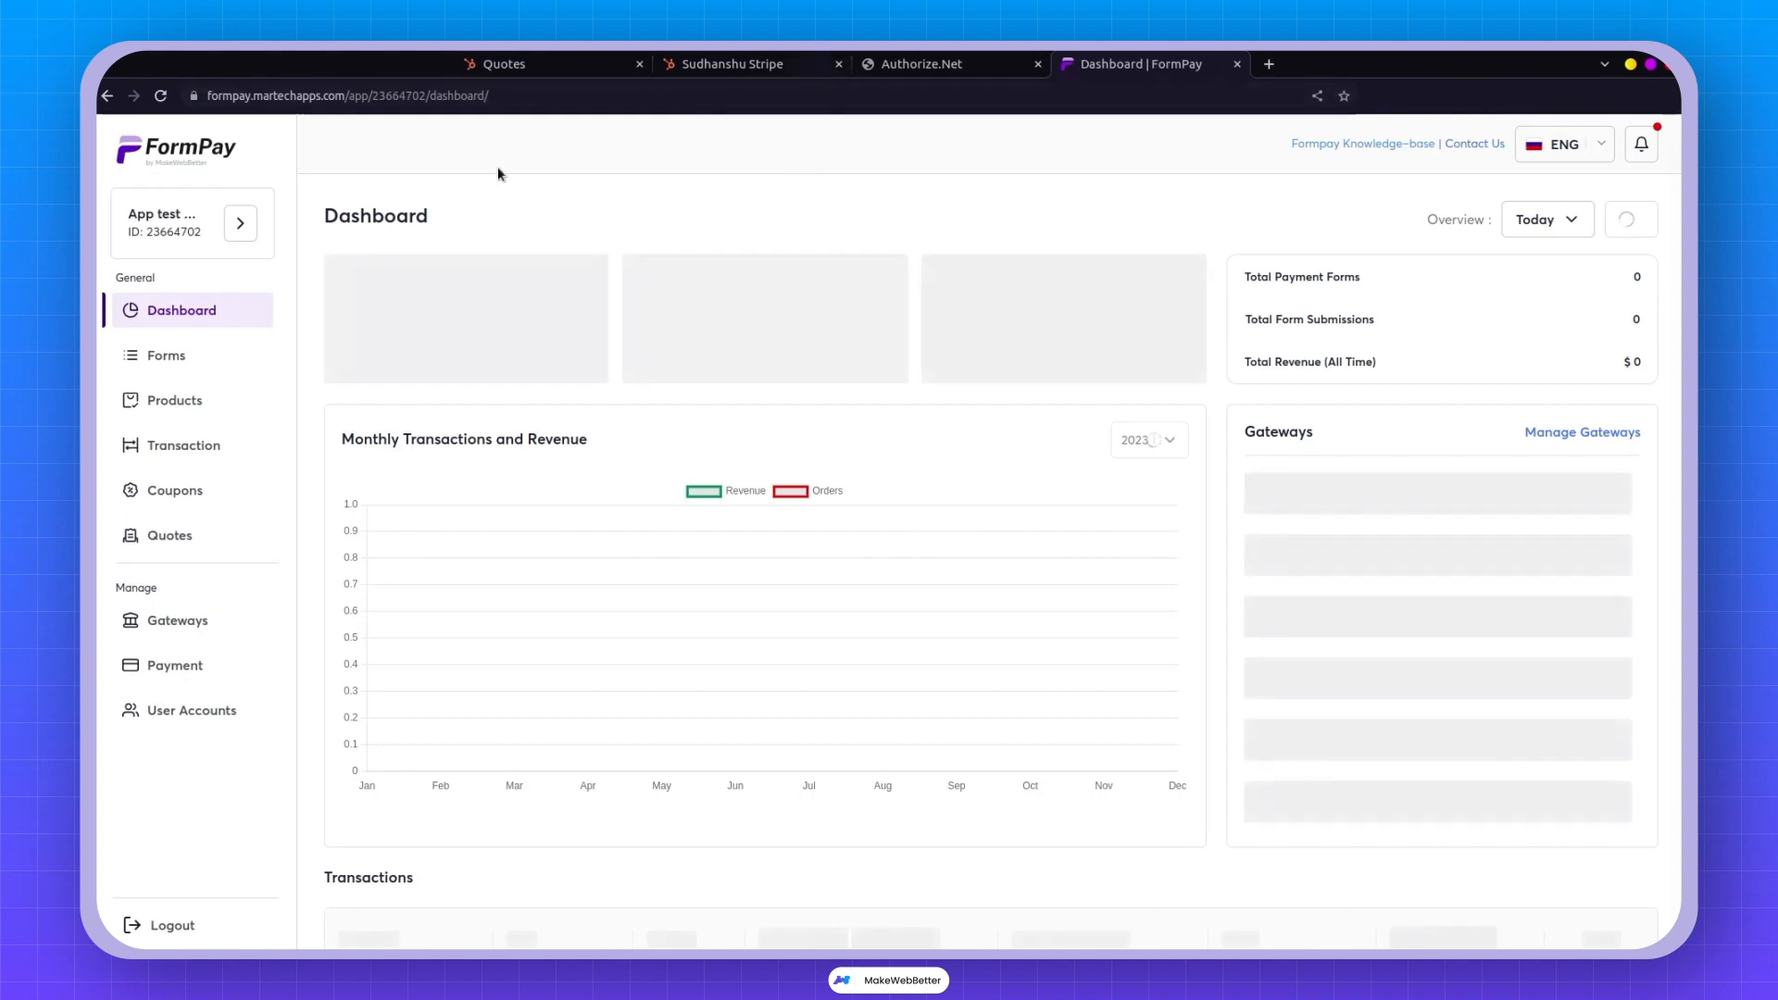
Open the Authorize.net gateway's Manage page from Gateways and review its prefilled test credentials.
left_click(177, 620)
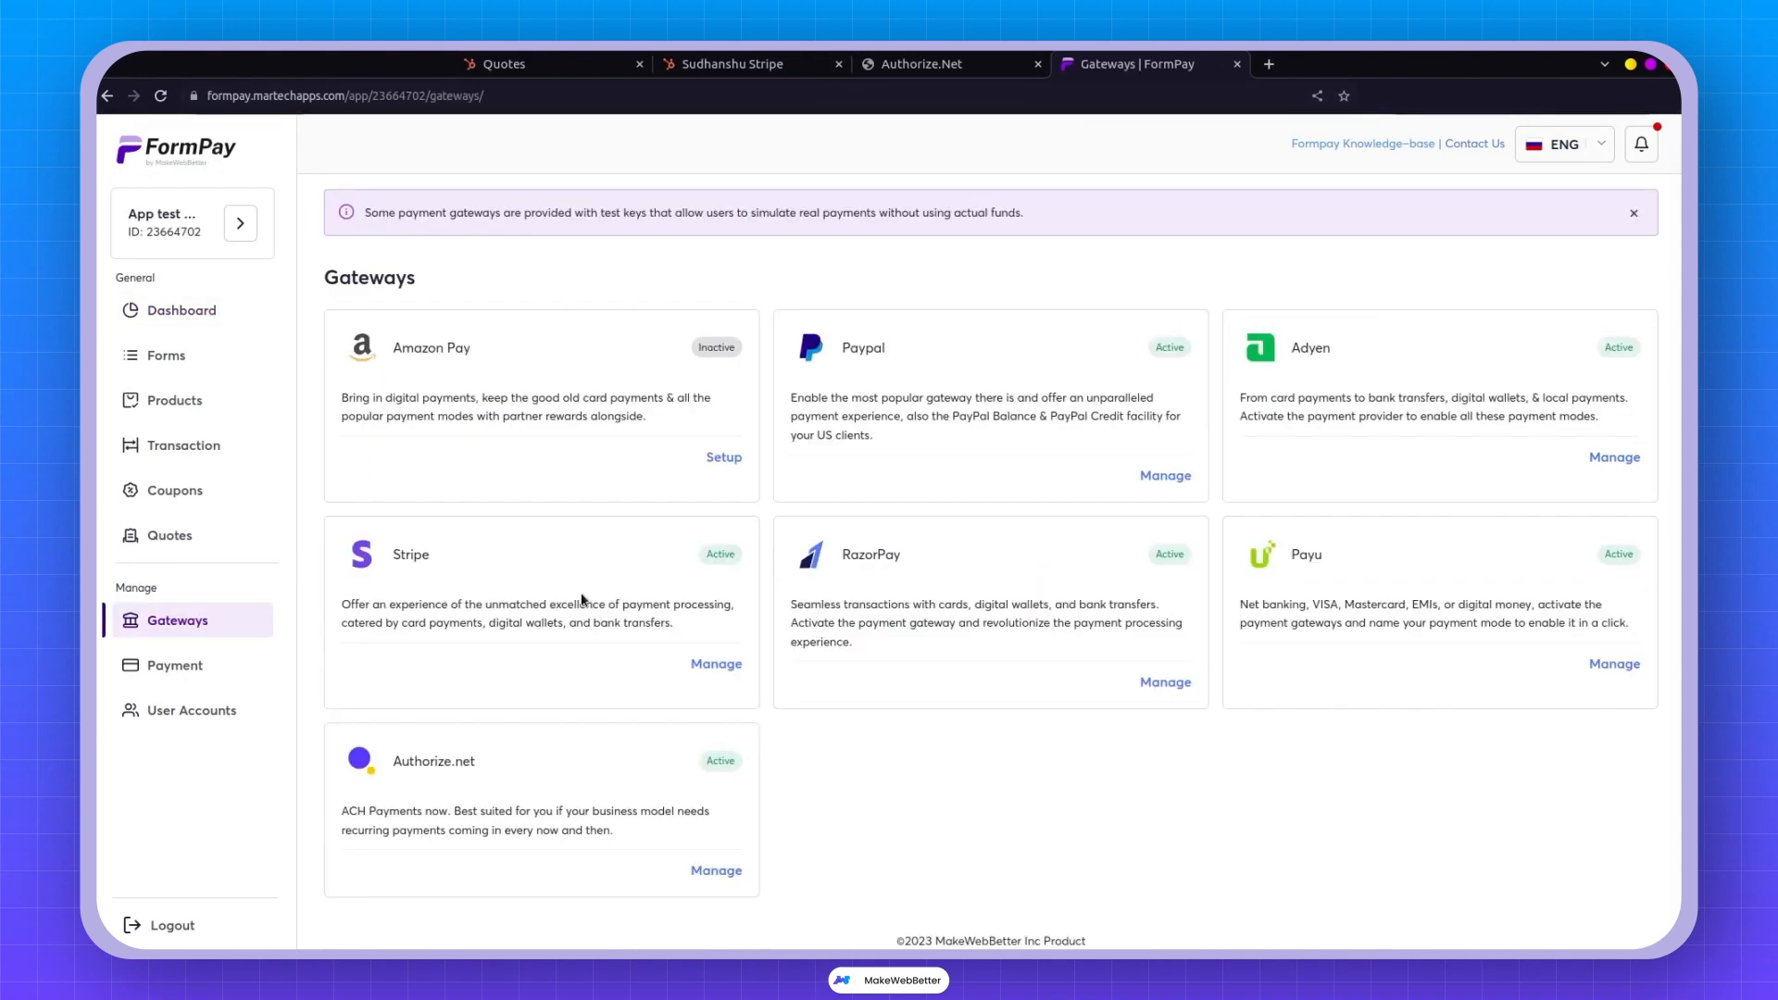
left_click(716, 870)
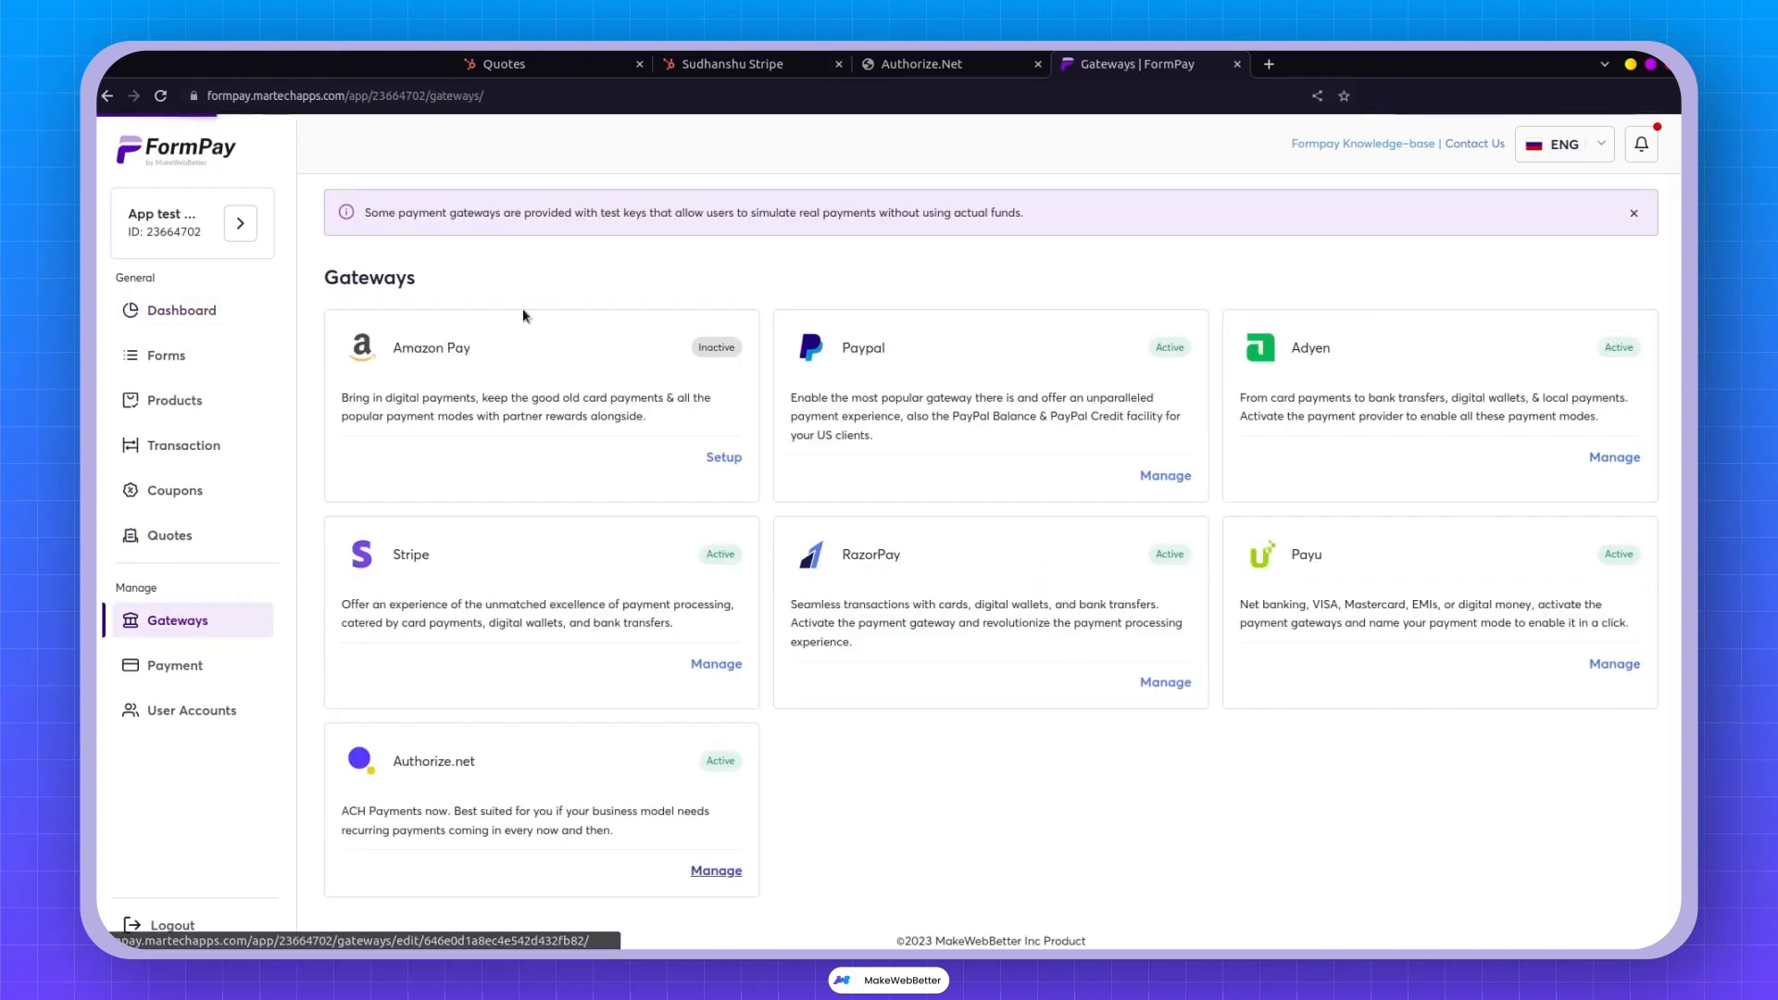
scroll(431, 425, "down", 3)
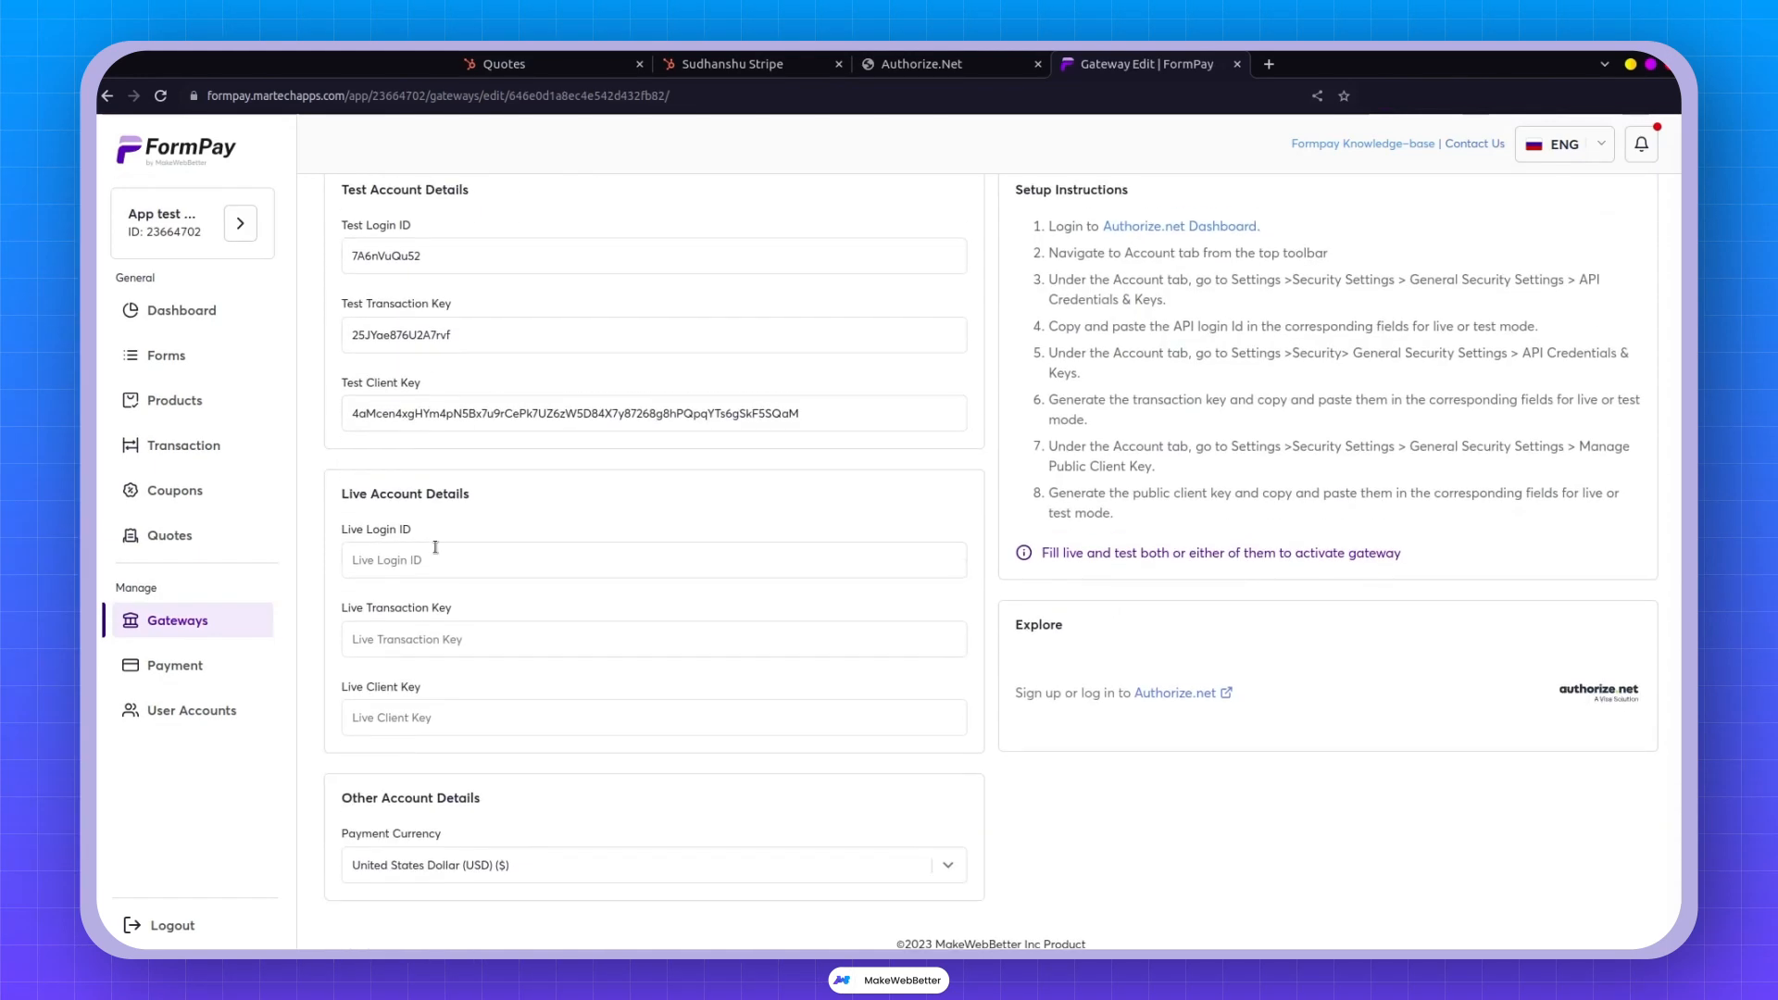
scroll(397, 530, "up", 3)
scroll(482, 639, "down", 2)
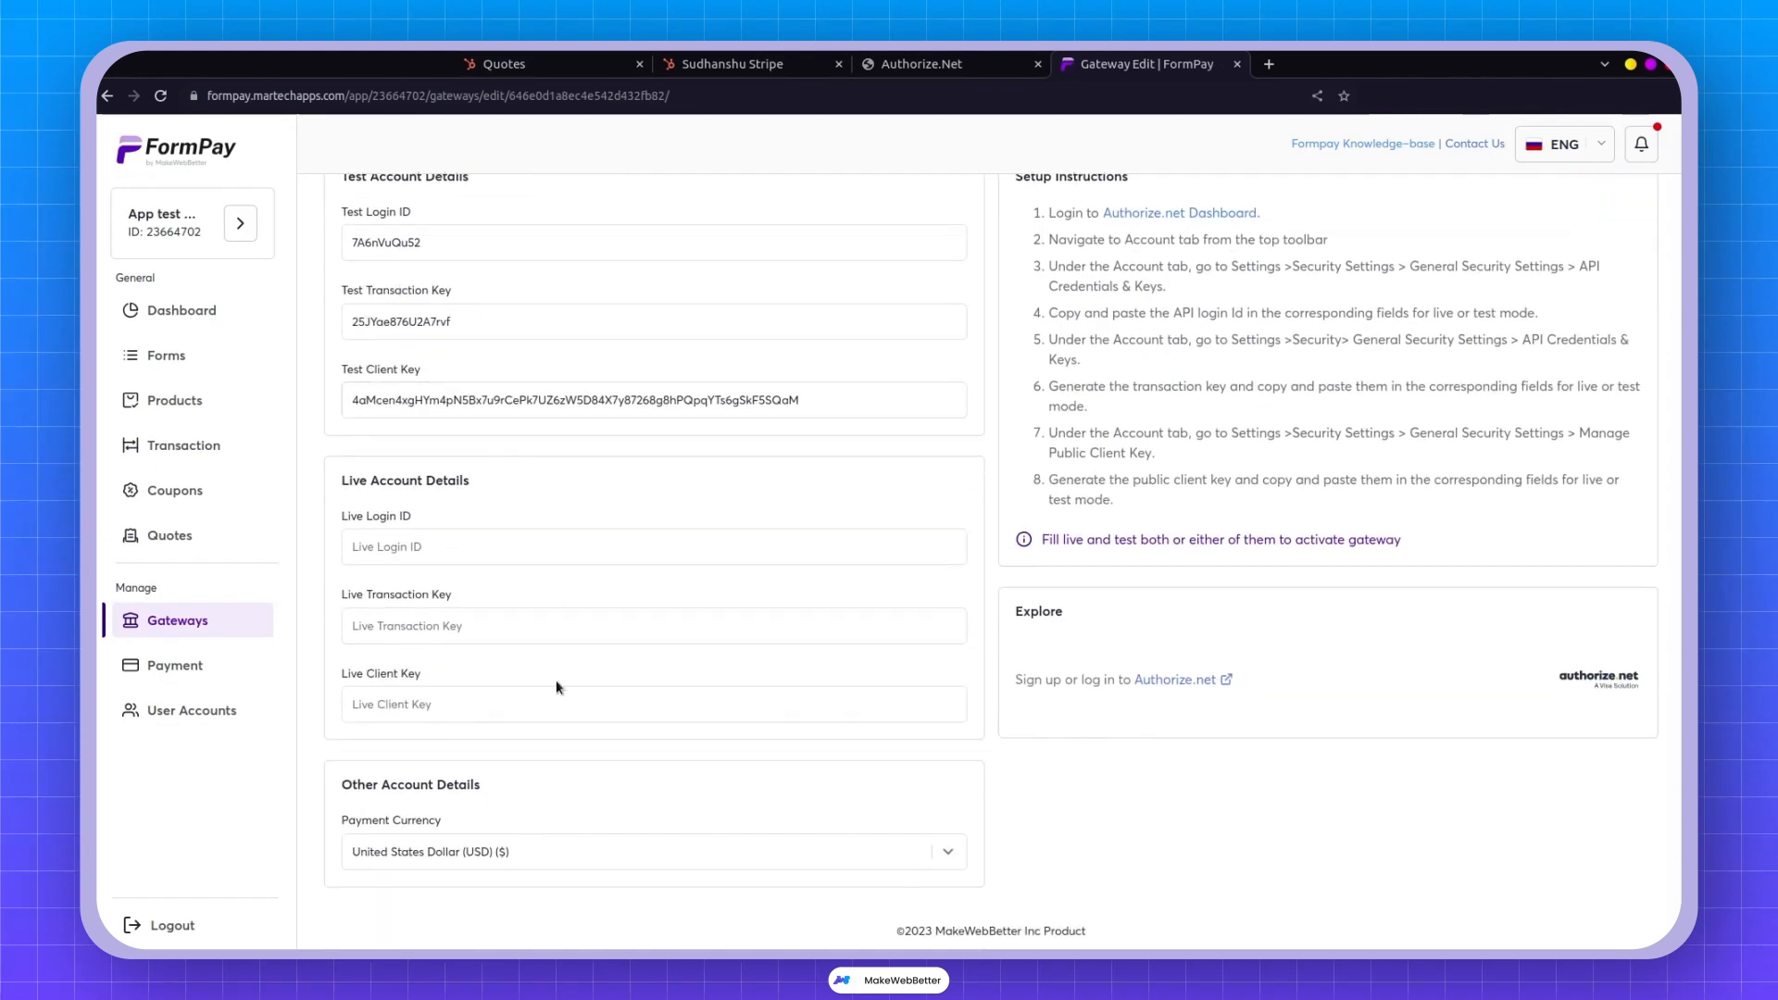
scroll(454, 619, "up", 2)
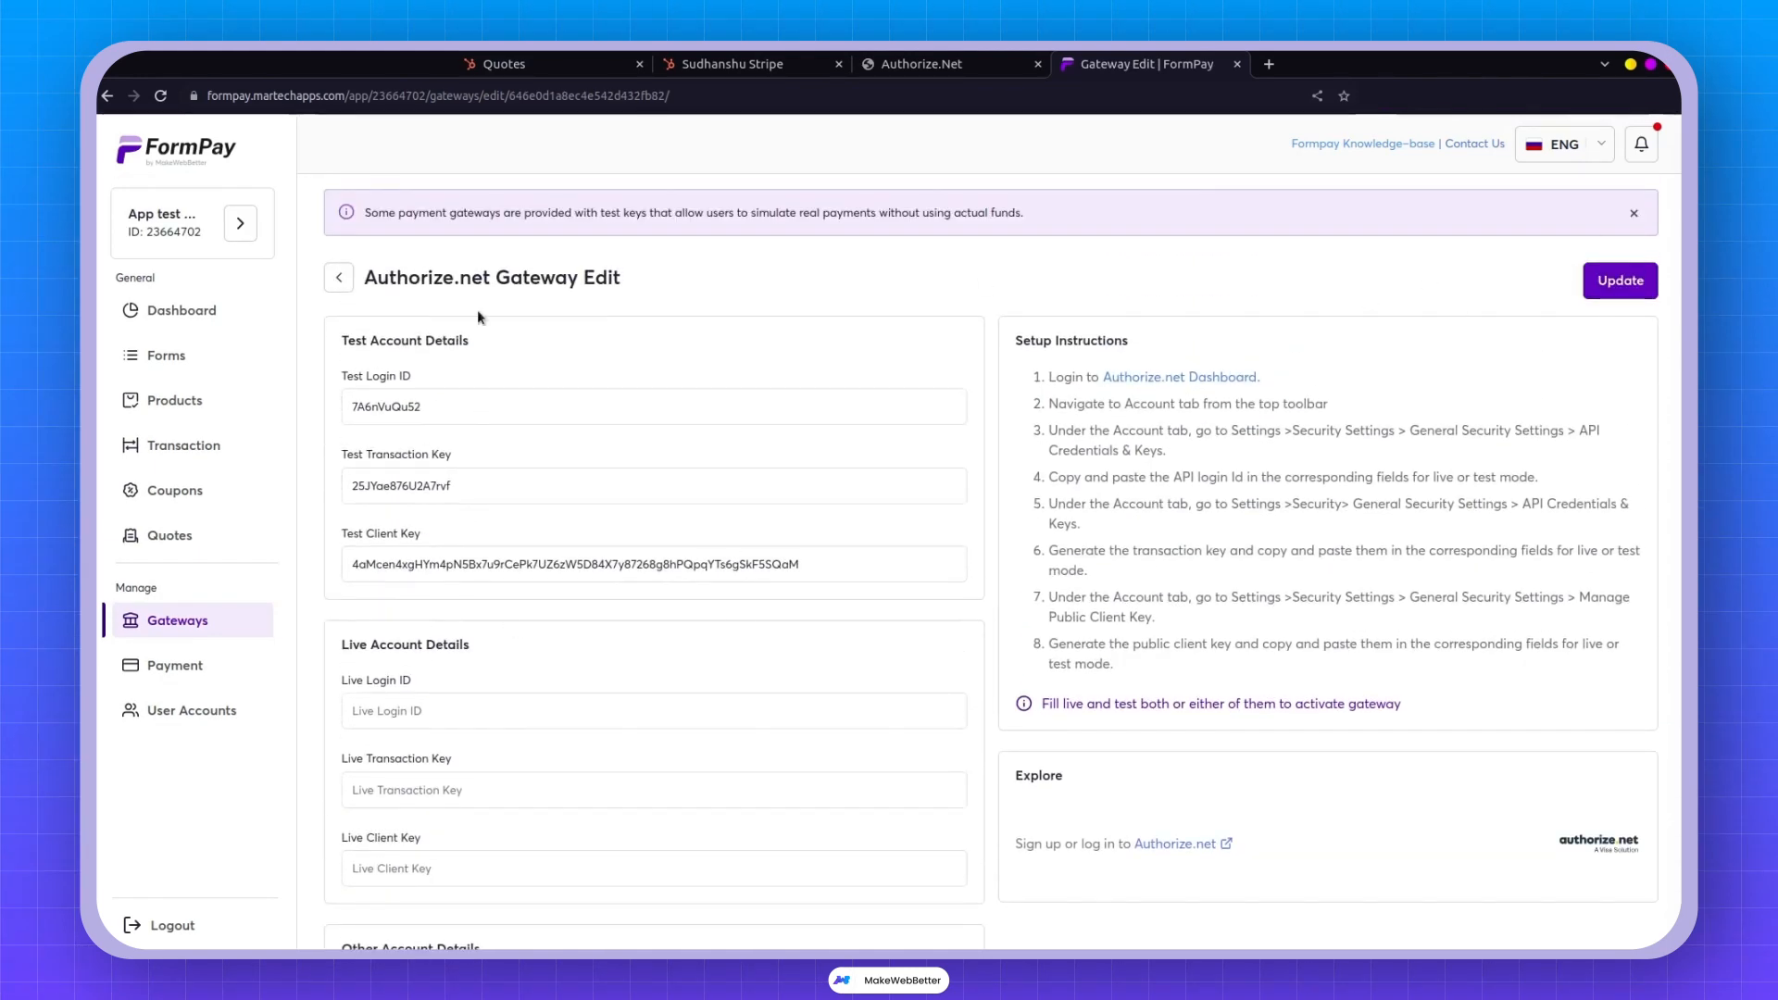
Glance at the Quotes tab, return to the contact record, and open its Contacts settings page.
left_click(768, 57)
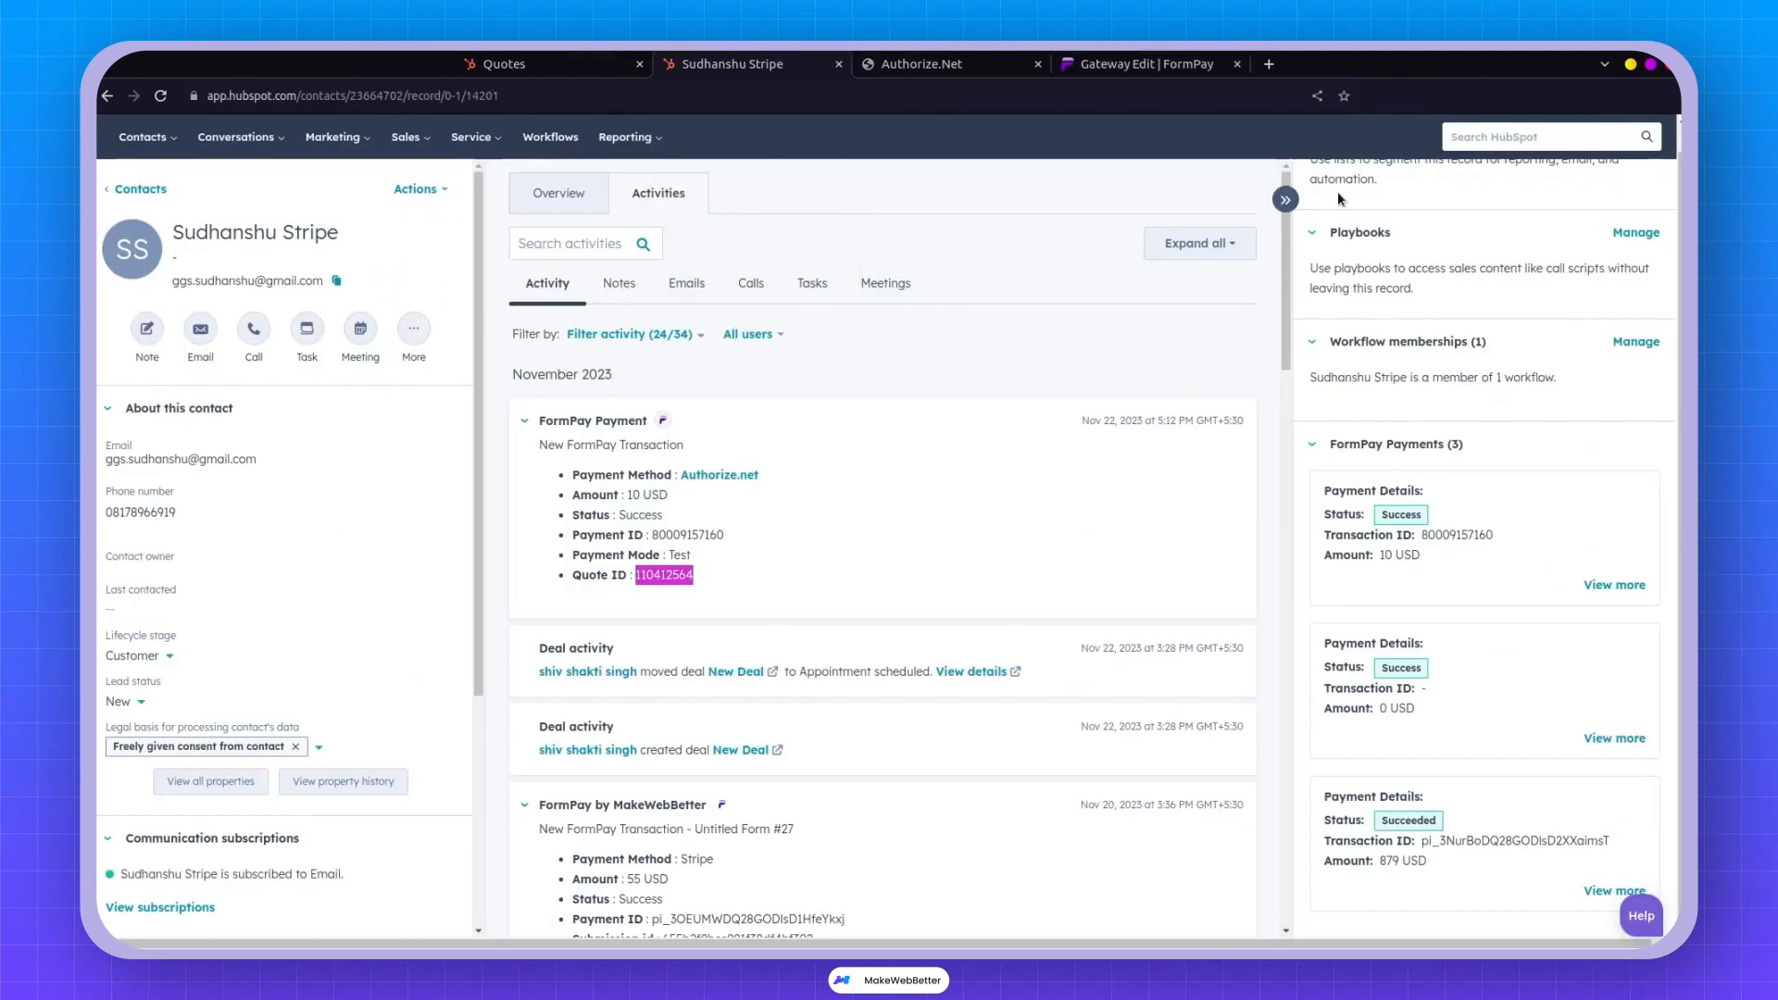
scroll(1142, 382, "up", 1)
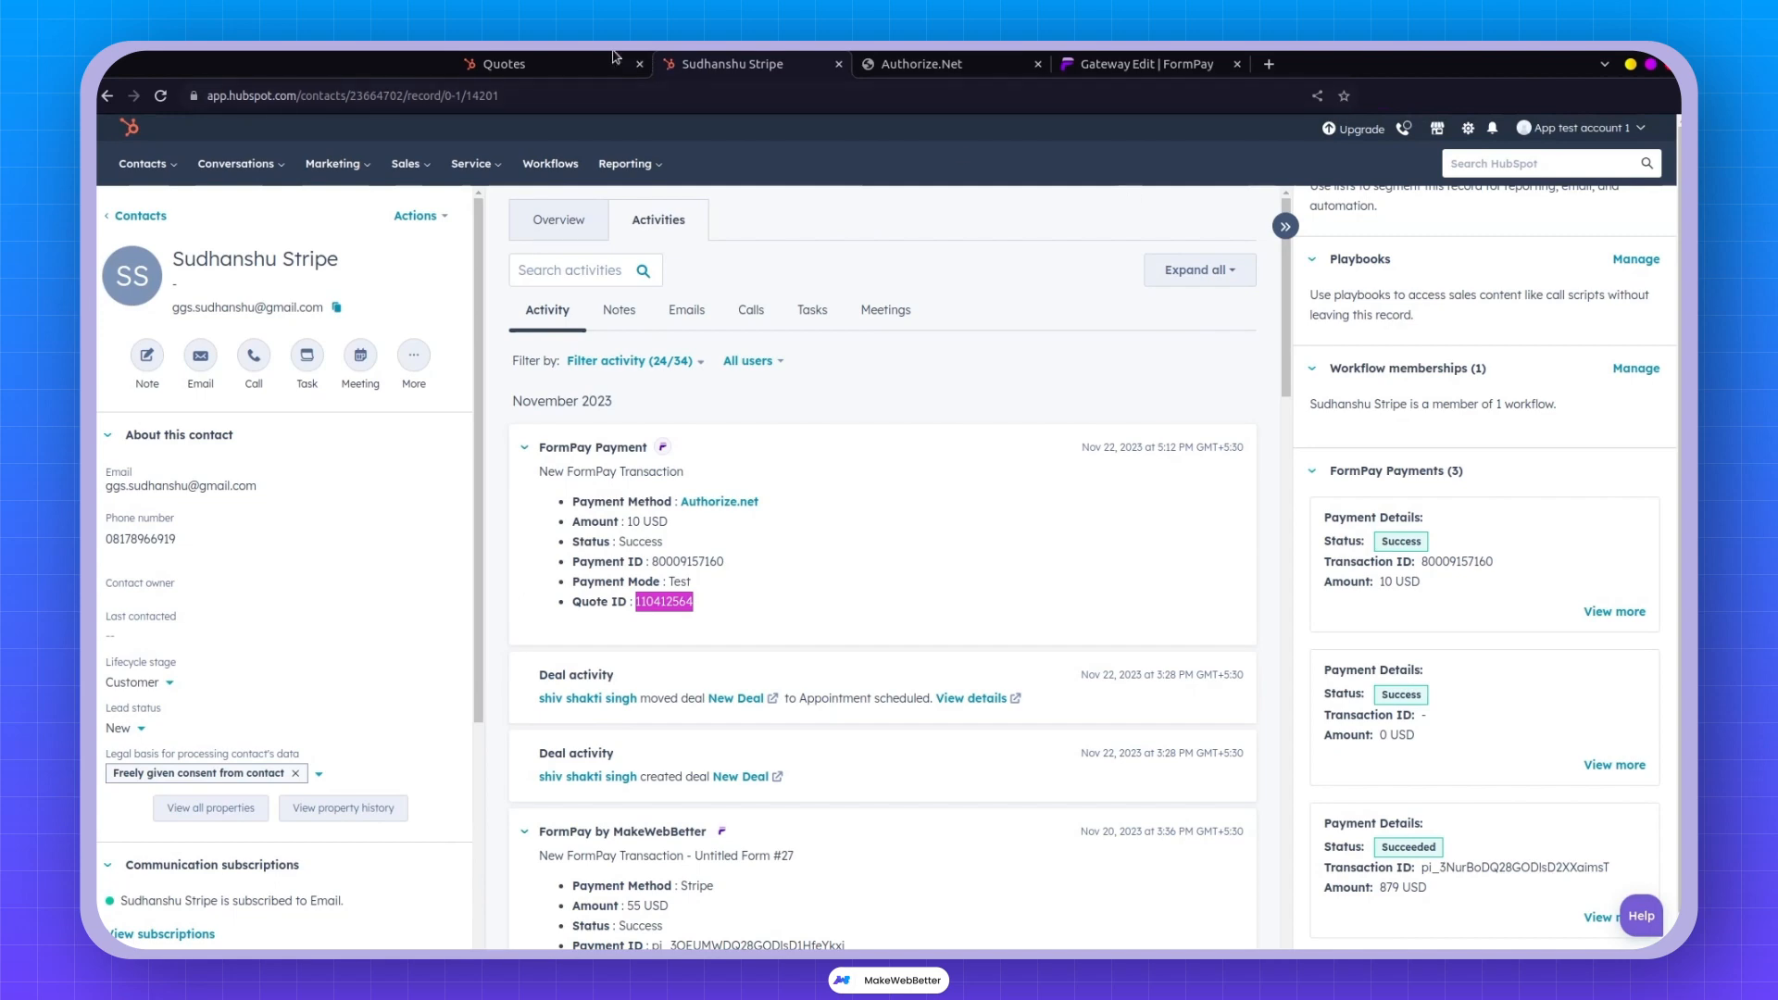
left_click(579, 59)
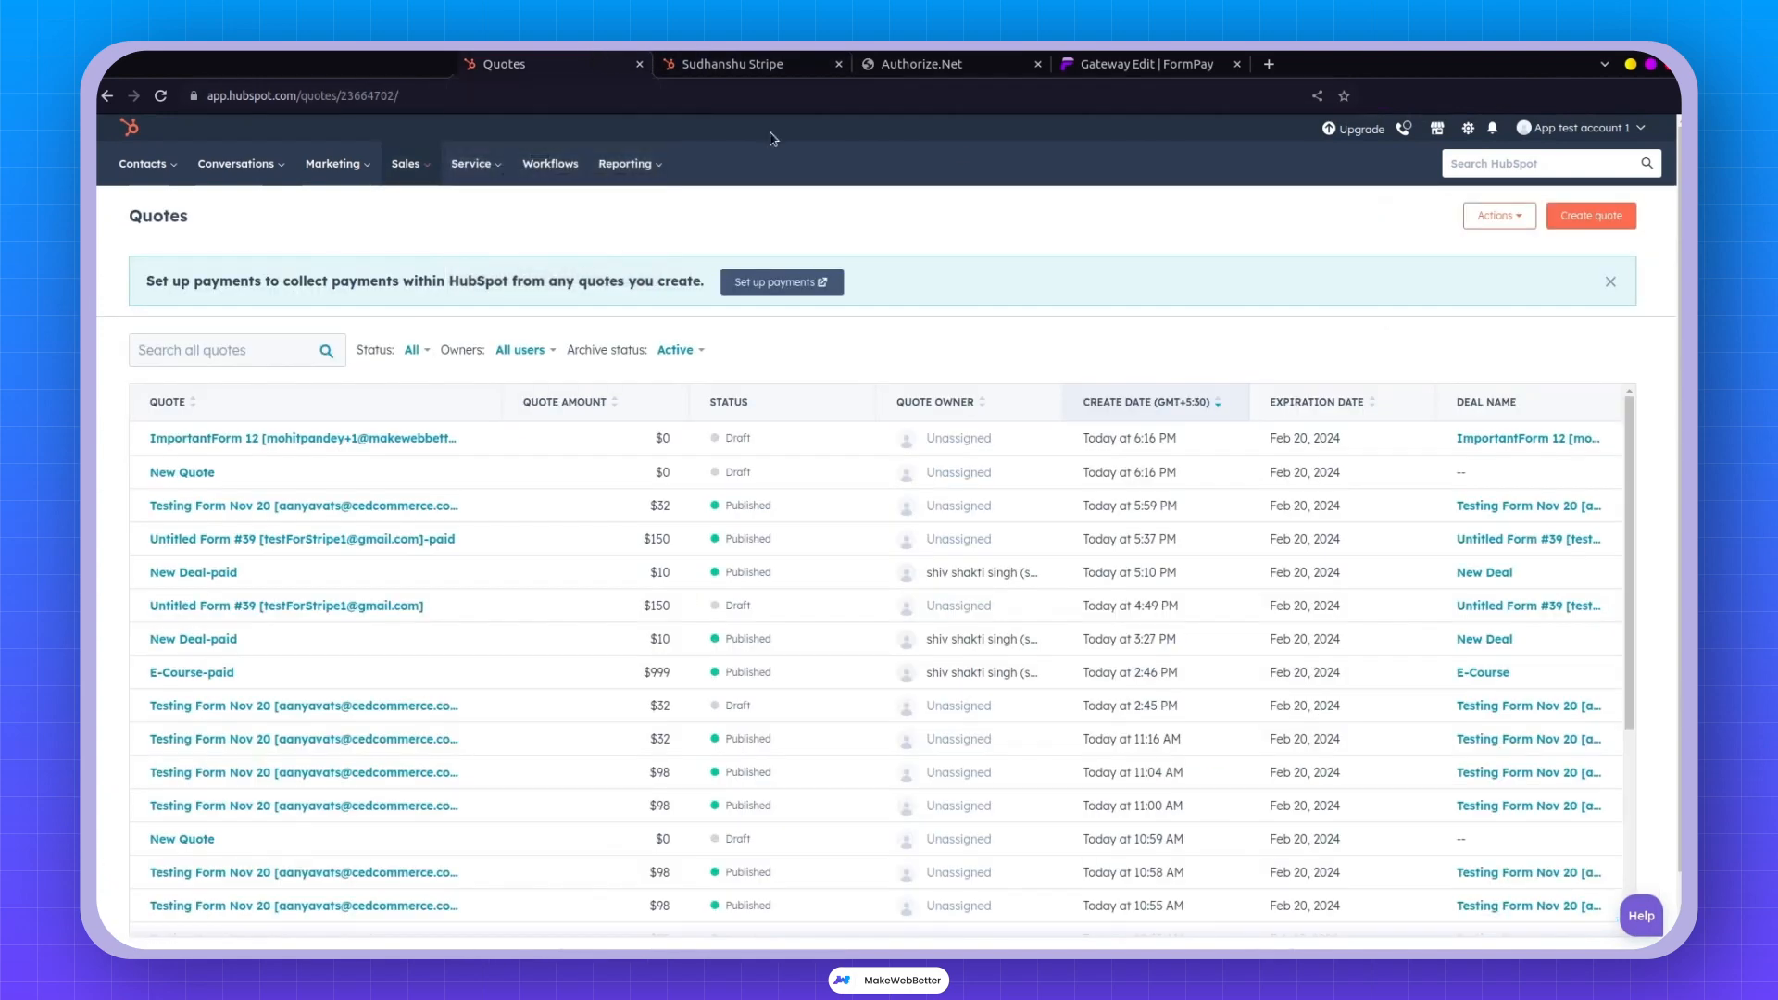
left_click(727, 61)
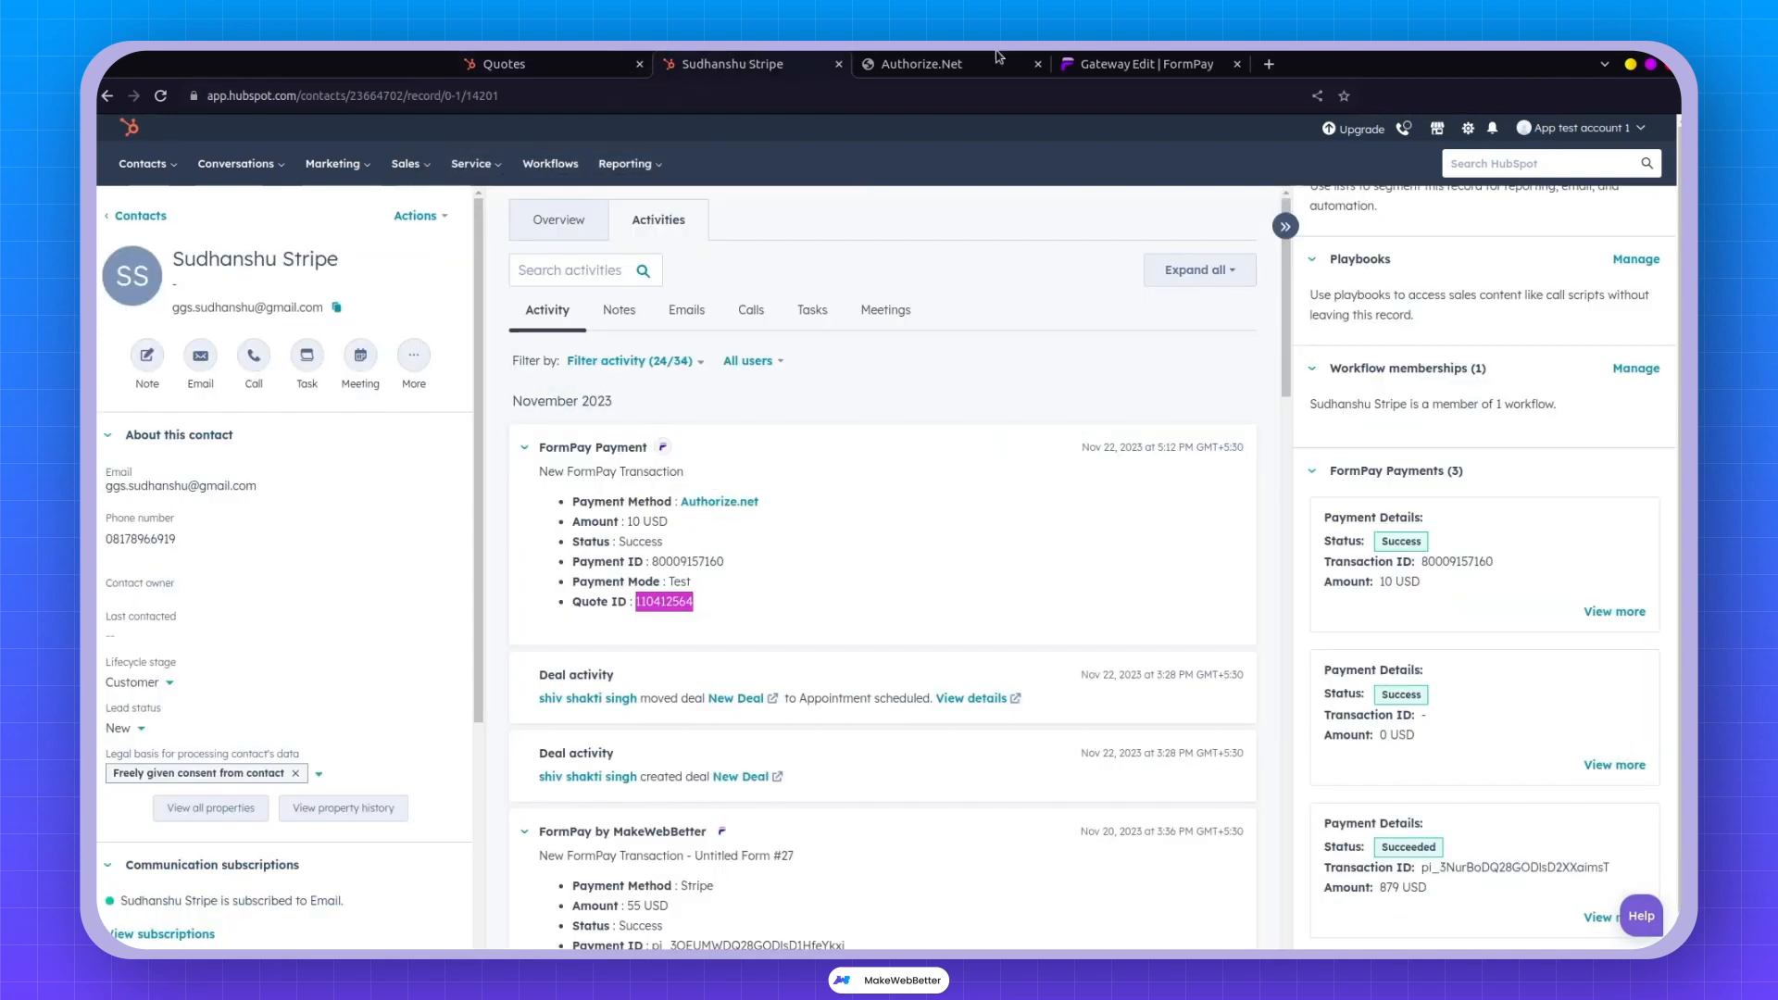
left_click(1469, 130)
scroll(221, 546, "down", 3)
scroll(221, 546, "down", 1)
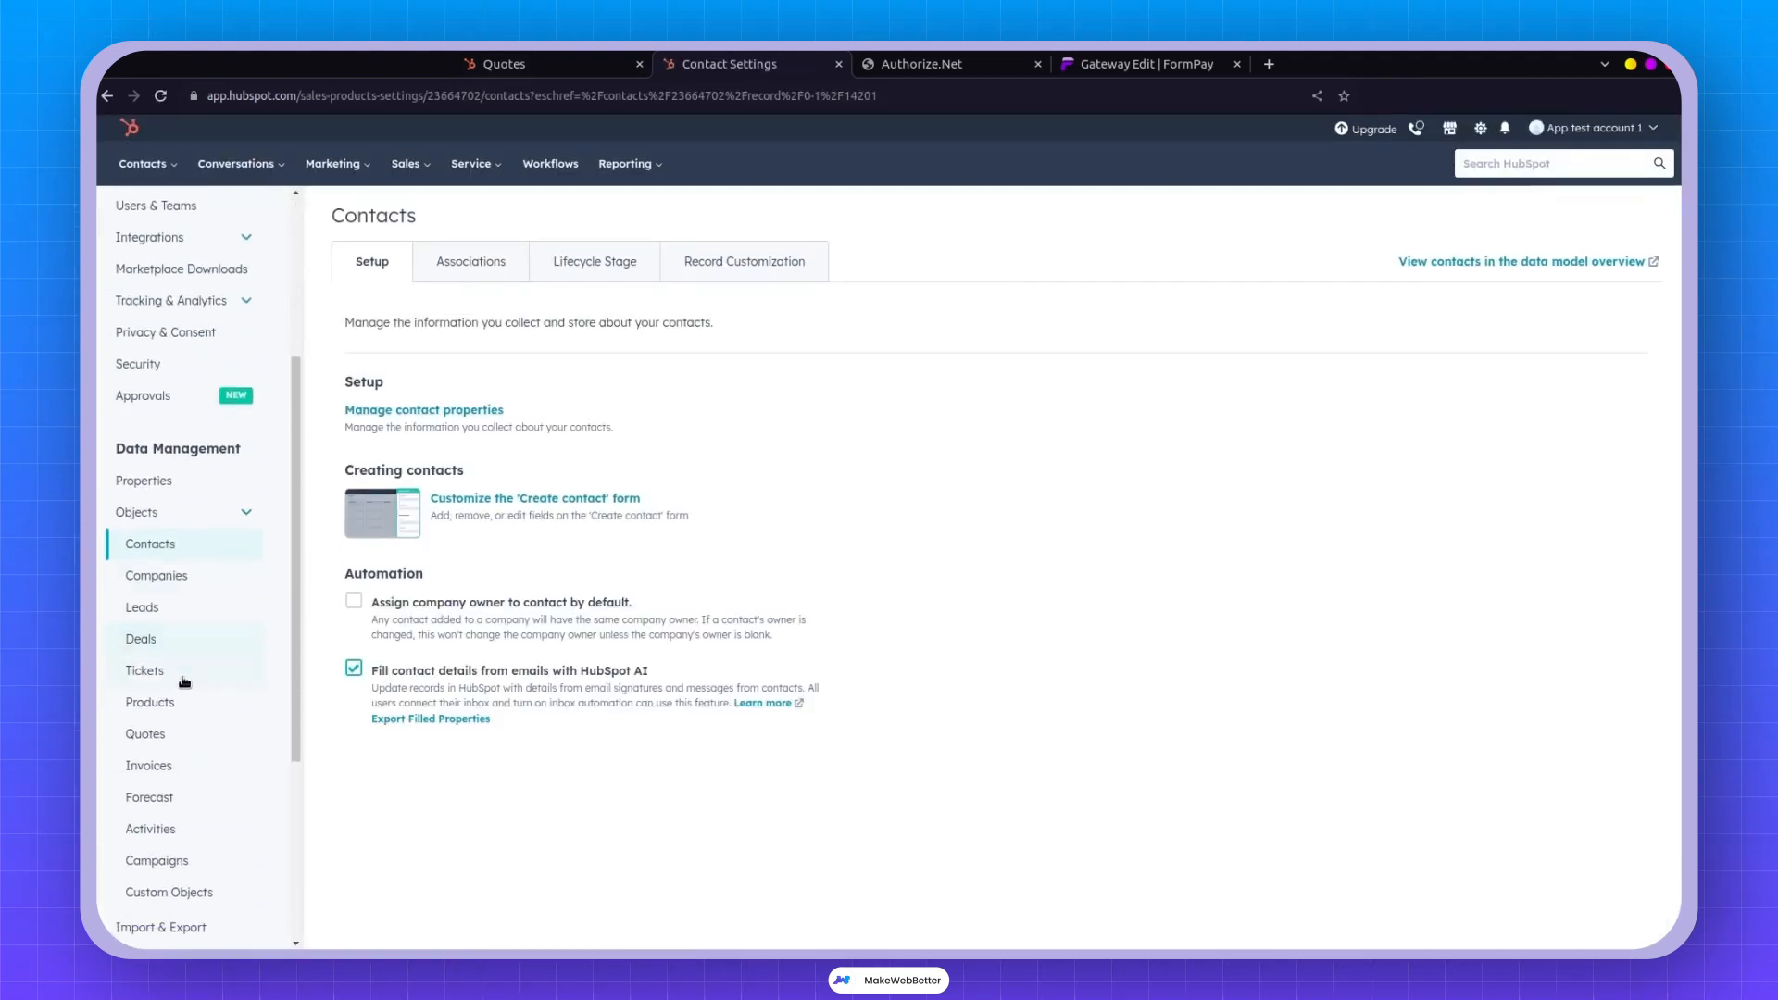
Review the FormPay-Quote template in the editor under Settings > Quotes, then exit to the quotes list.
left_click(165, 739)
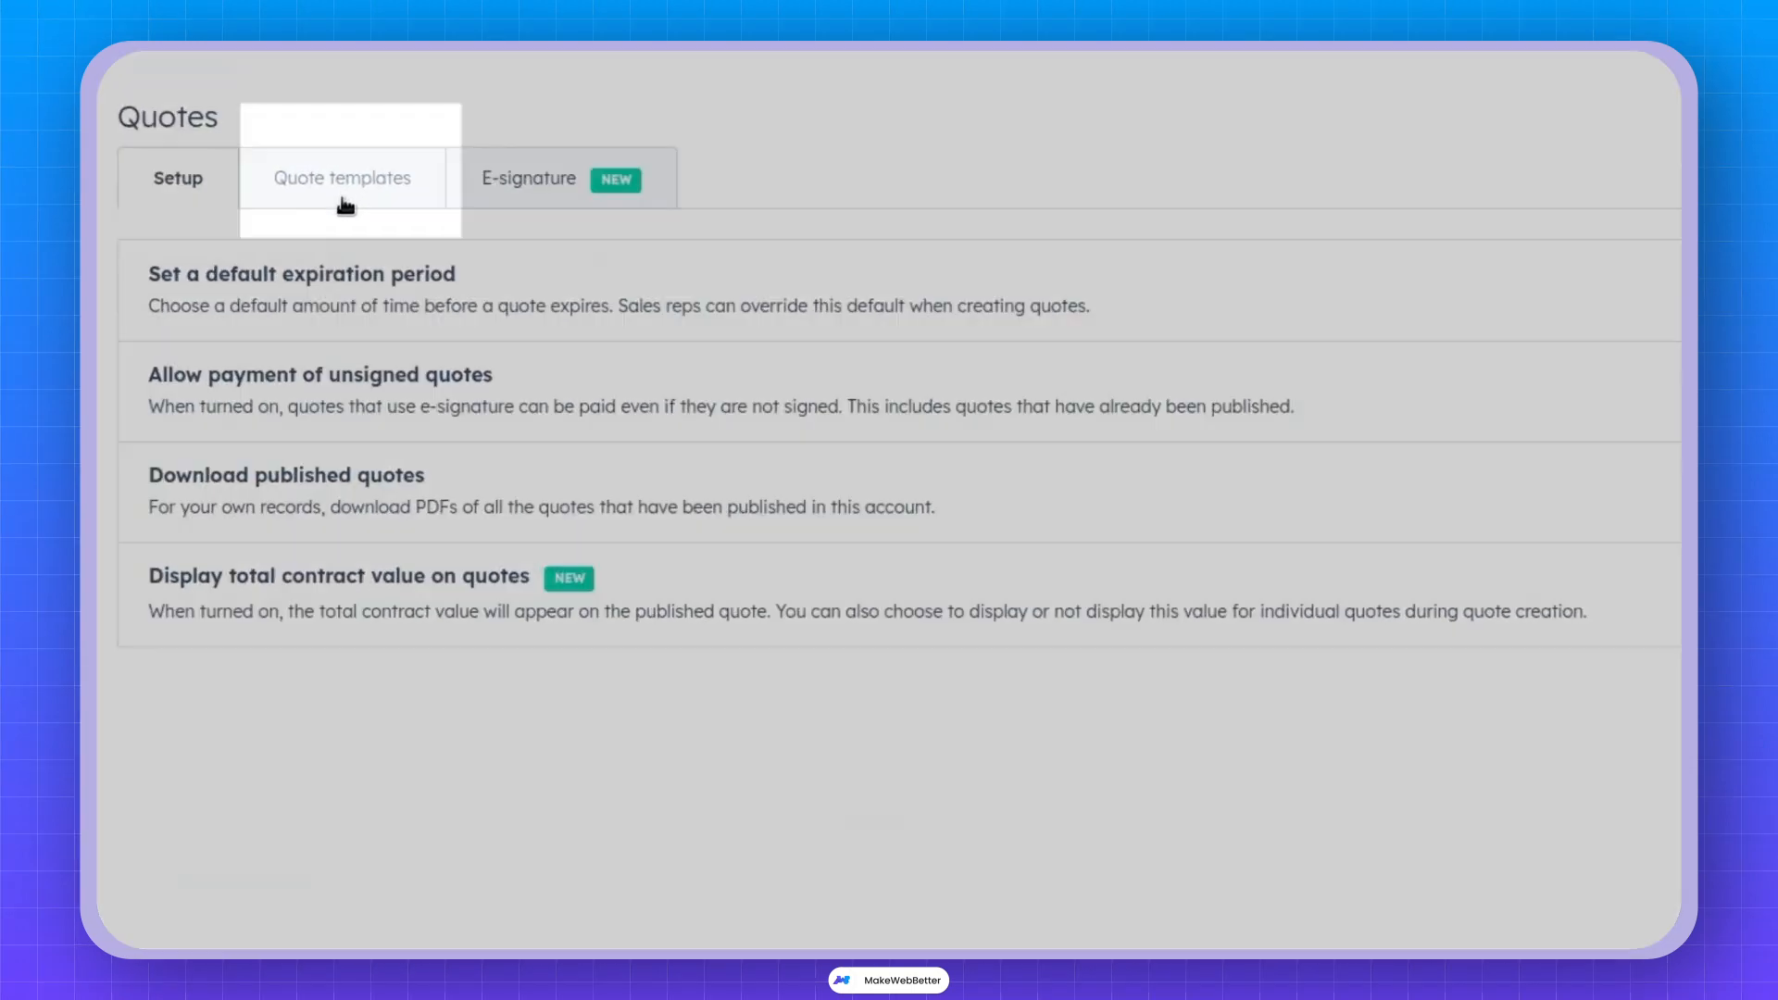
left_click(483, 283)
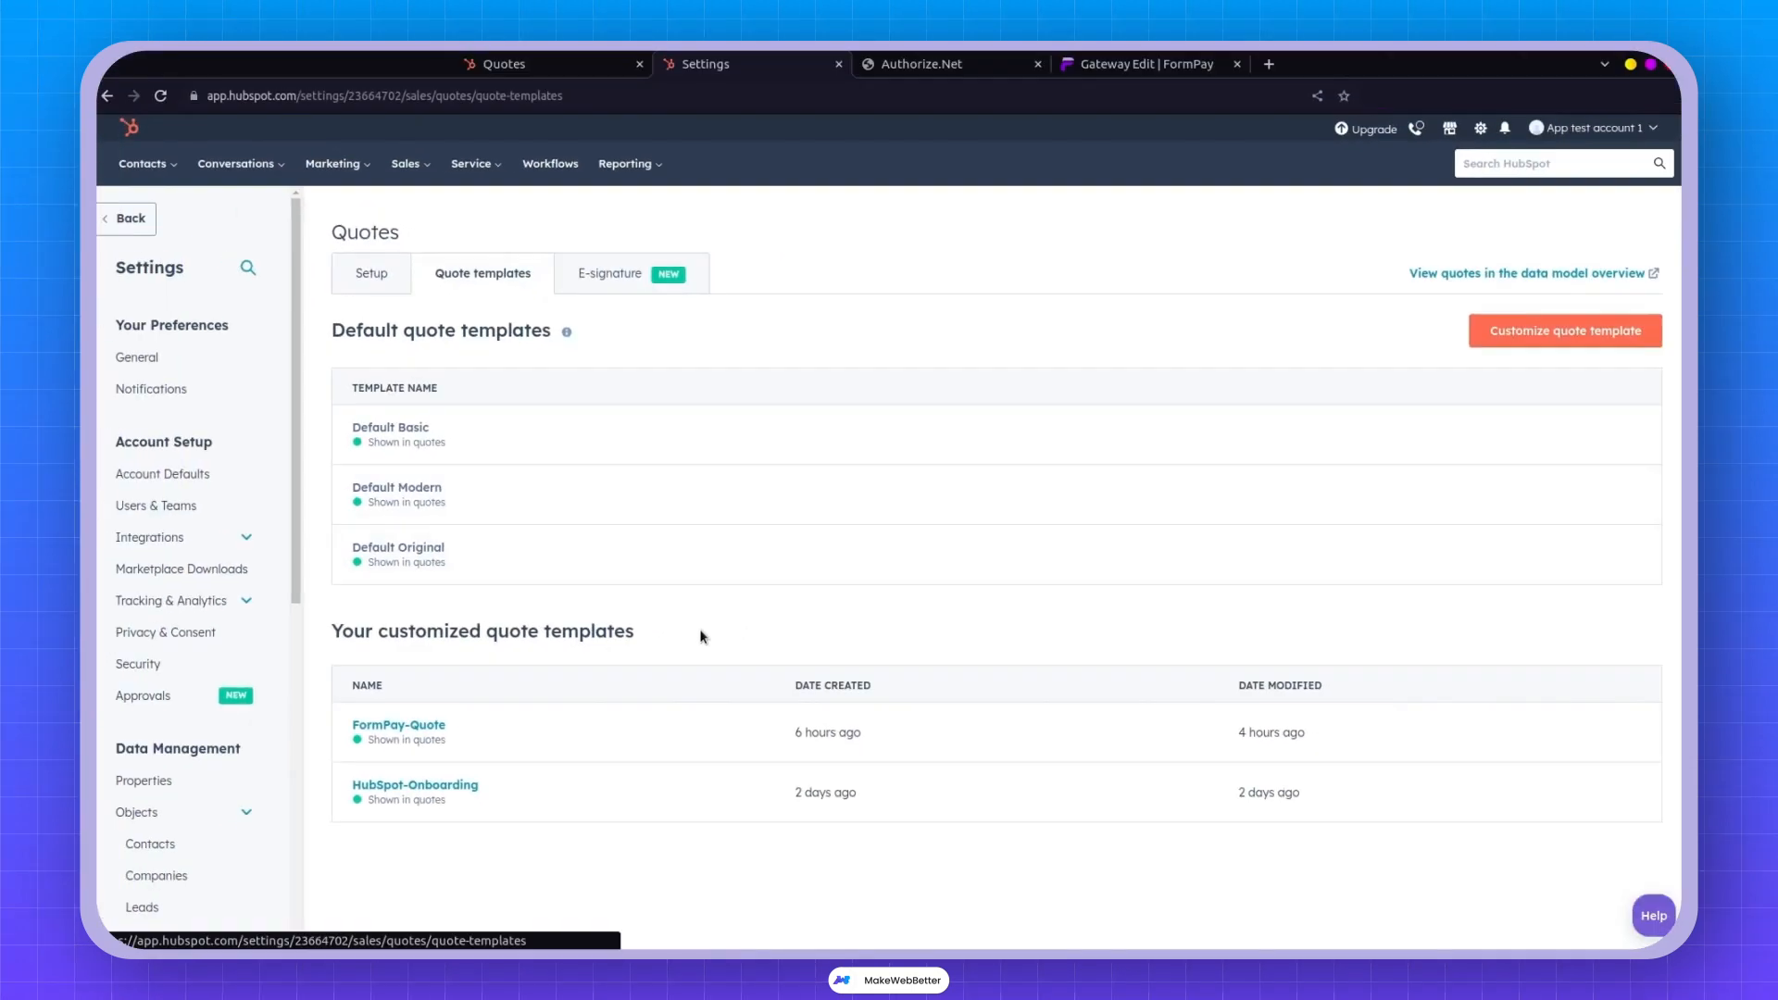
mouse_move(488, 727)
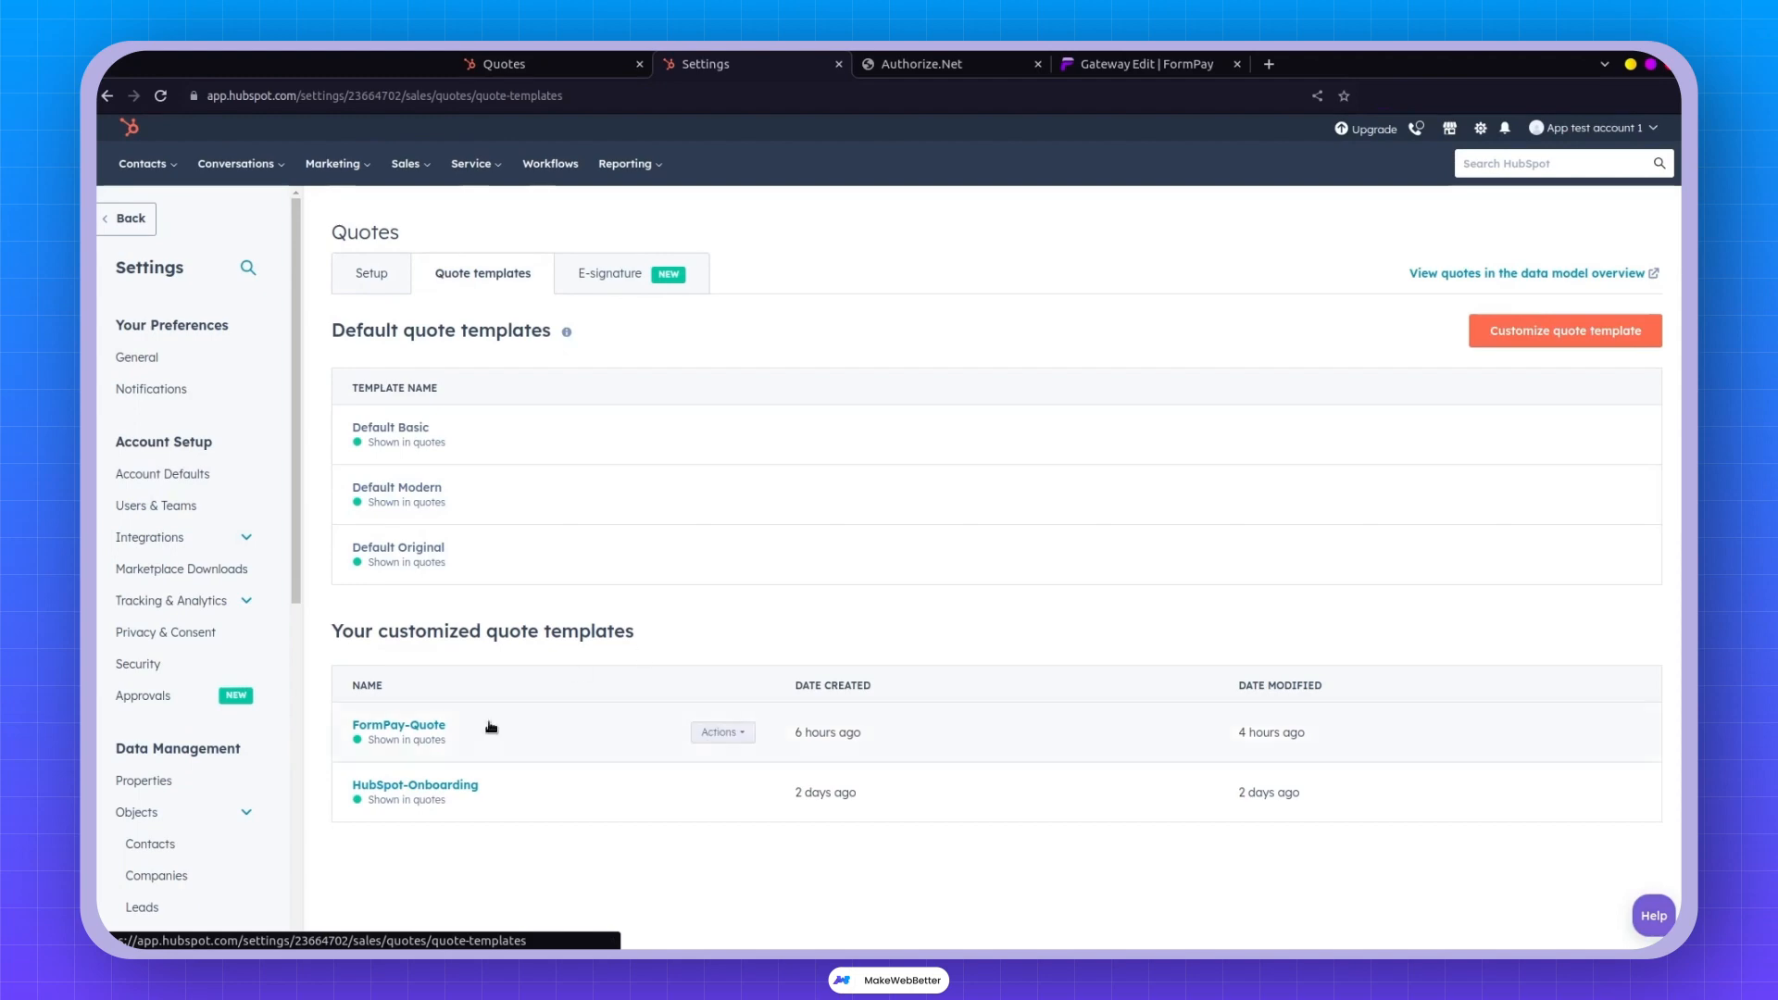
left_click(717, 733)
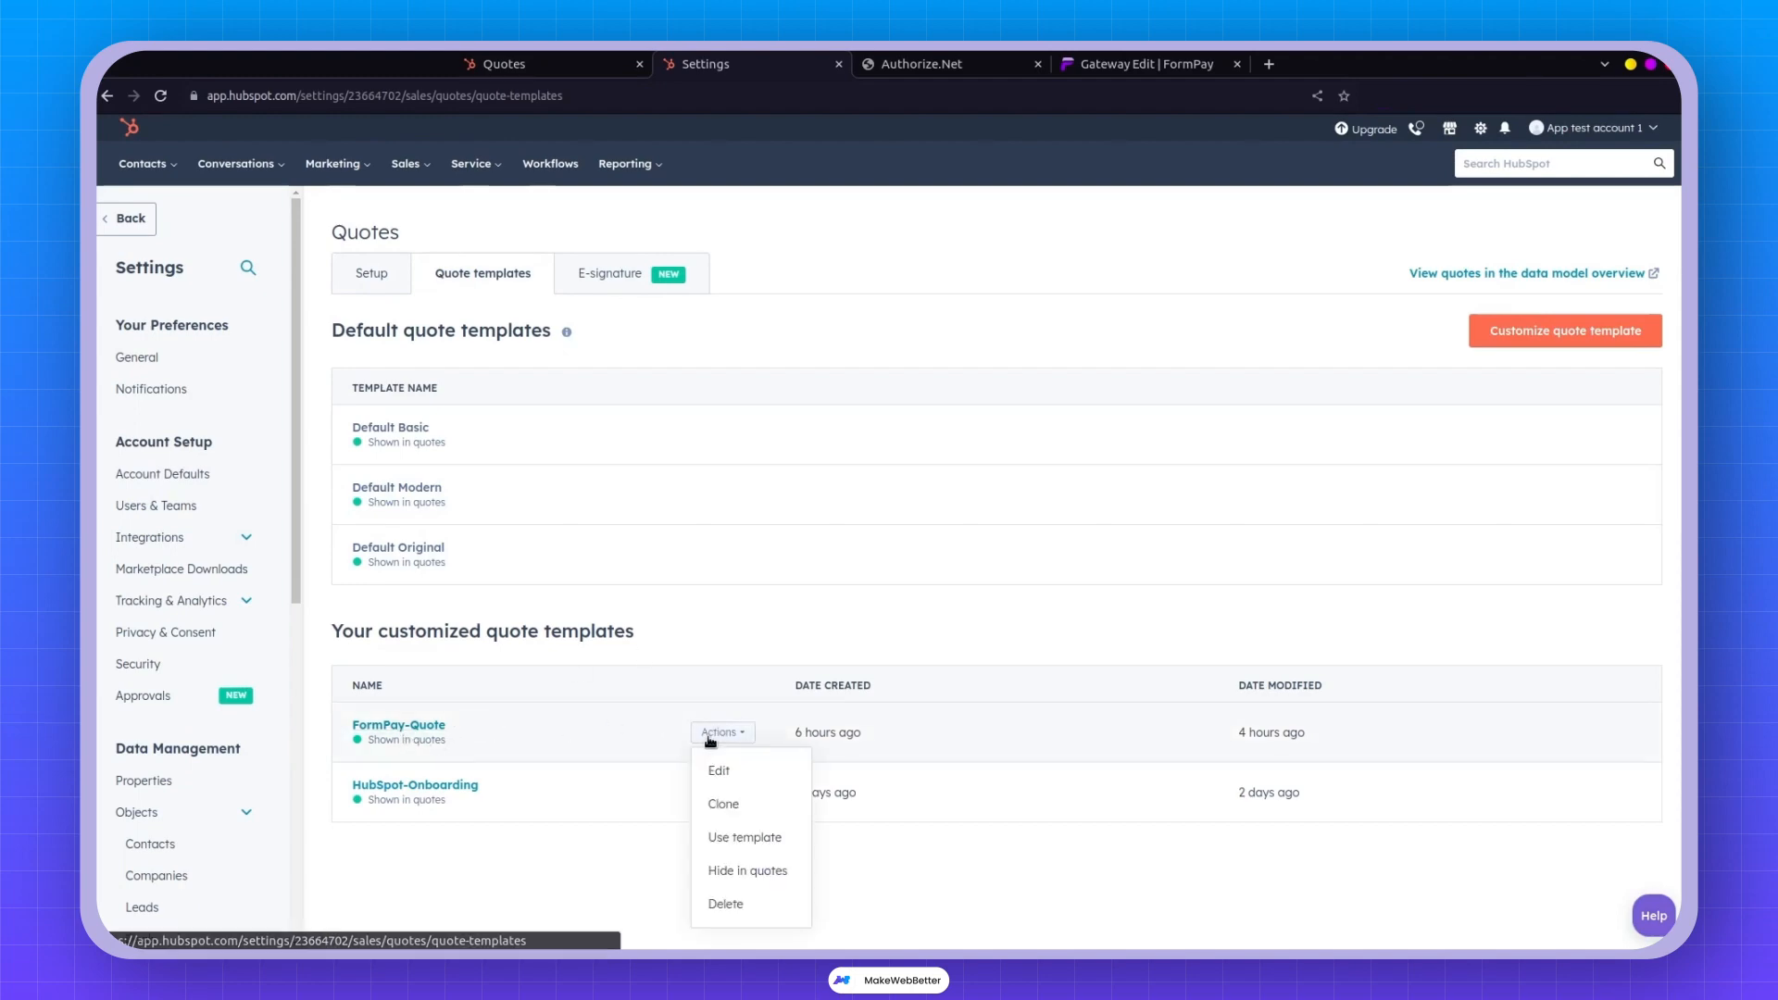
left_click(721, 767)
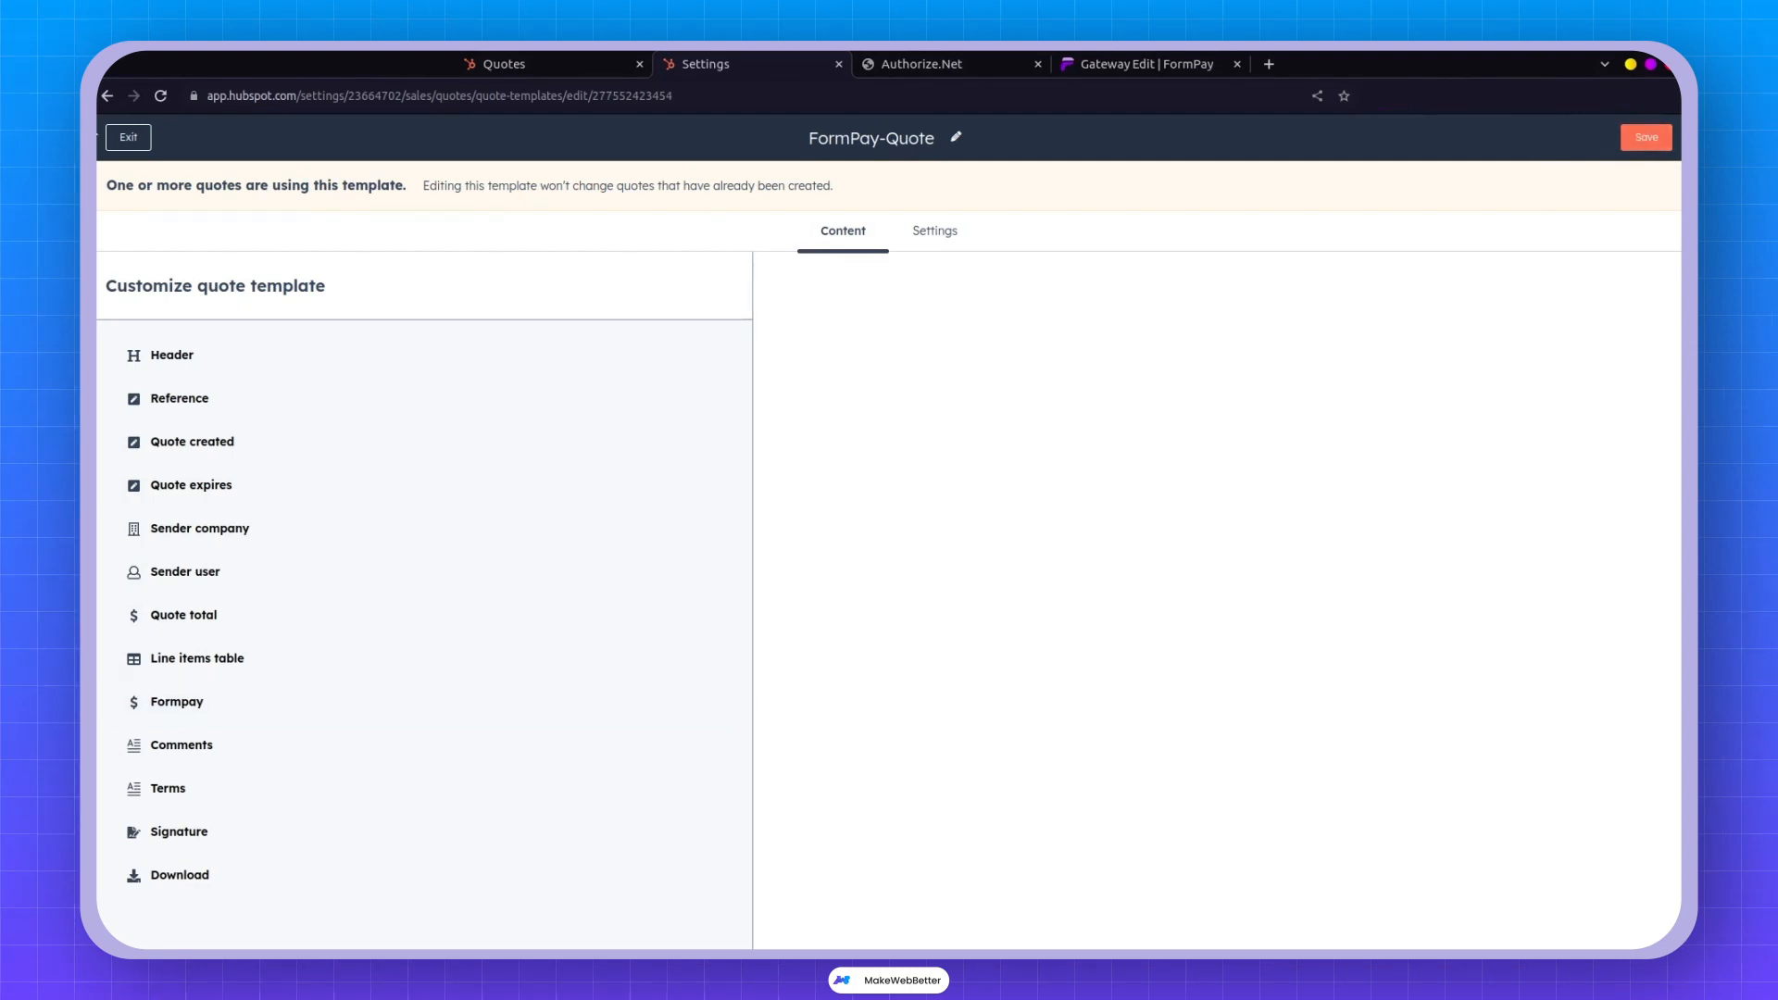
left_click(128, 137)
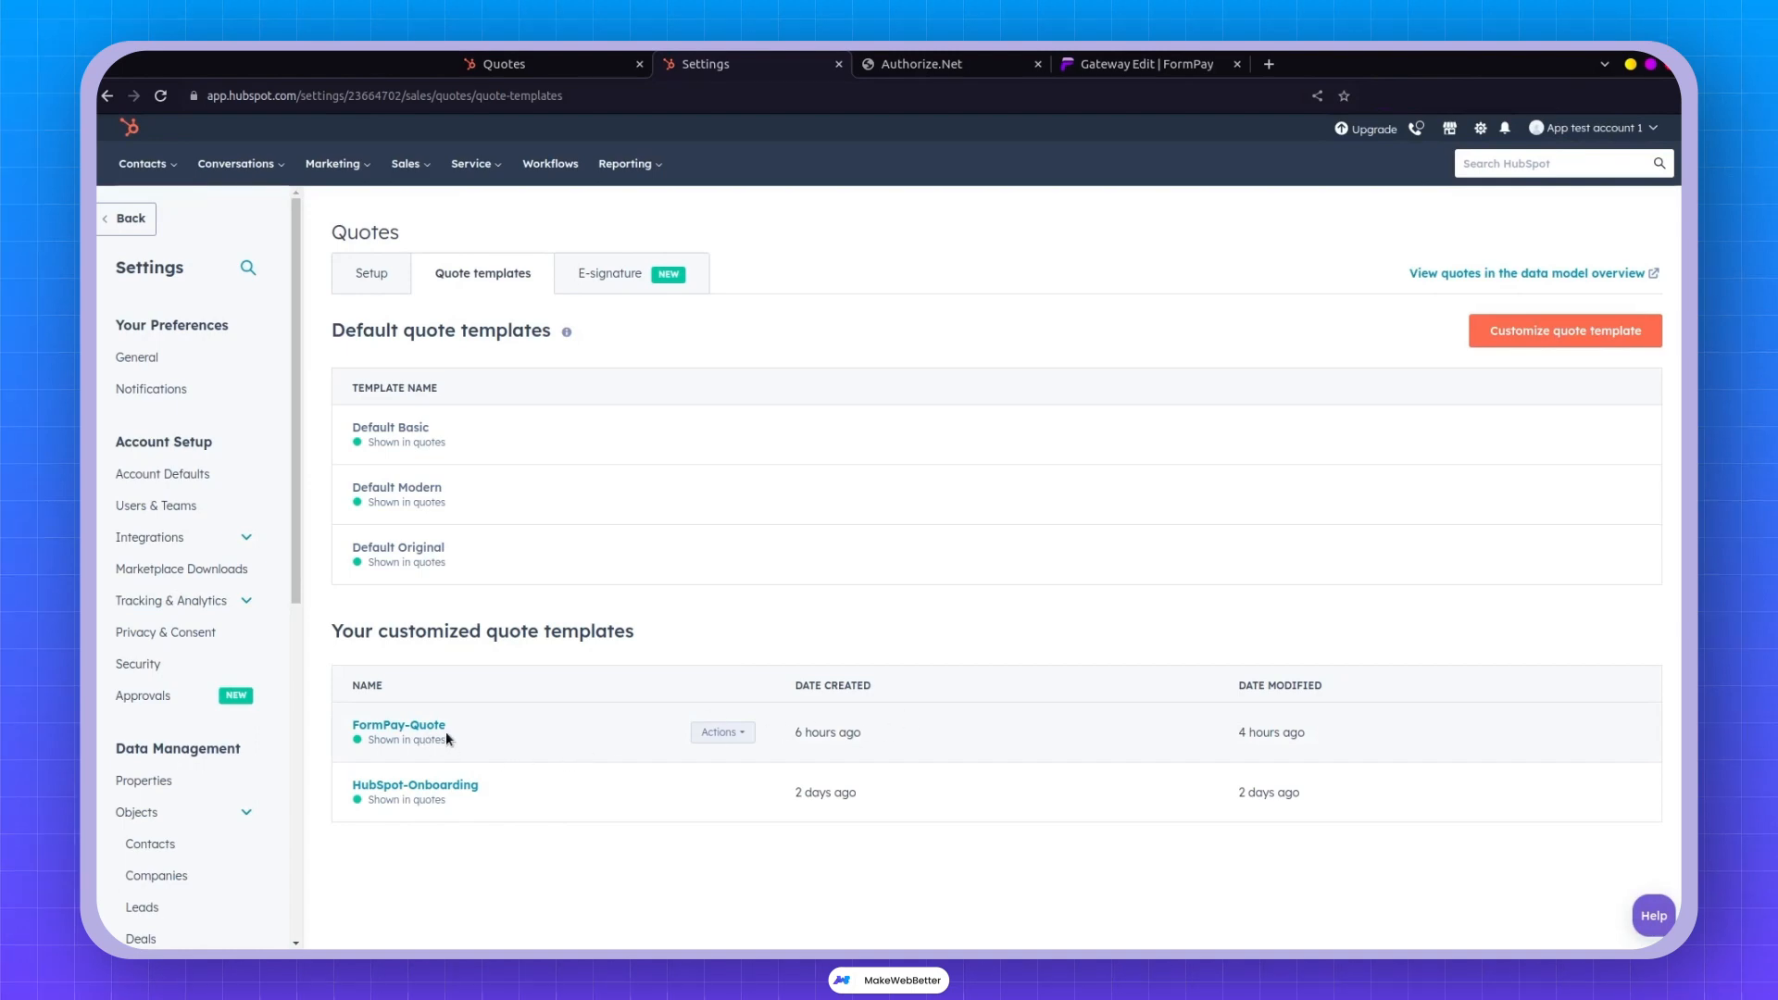
left_click(491, 62)
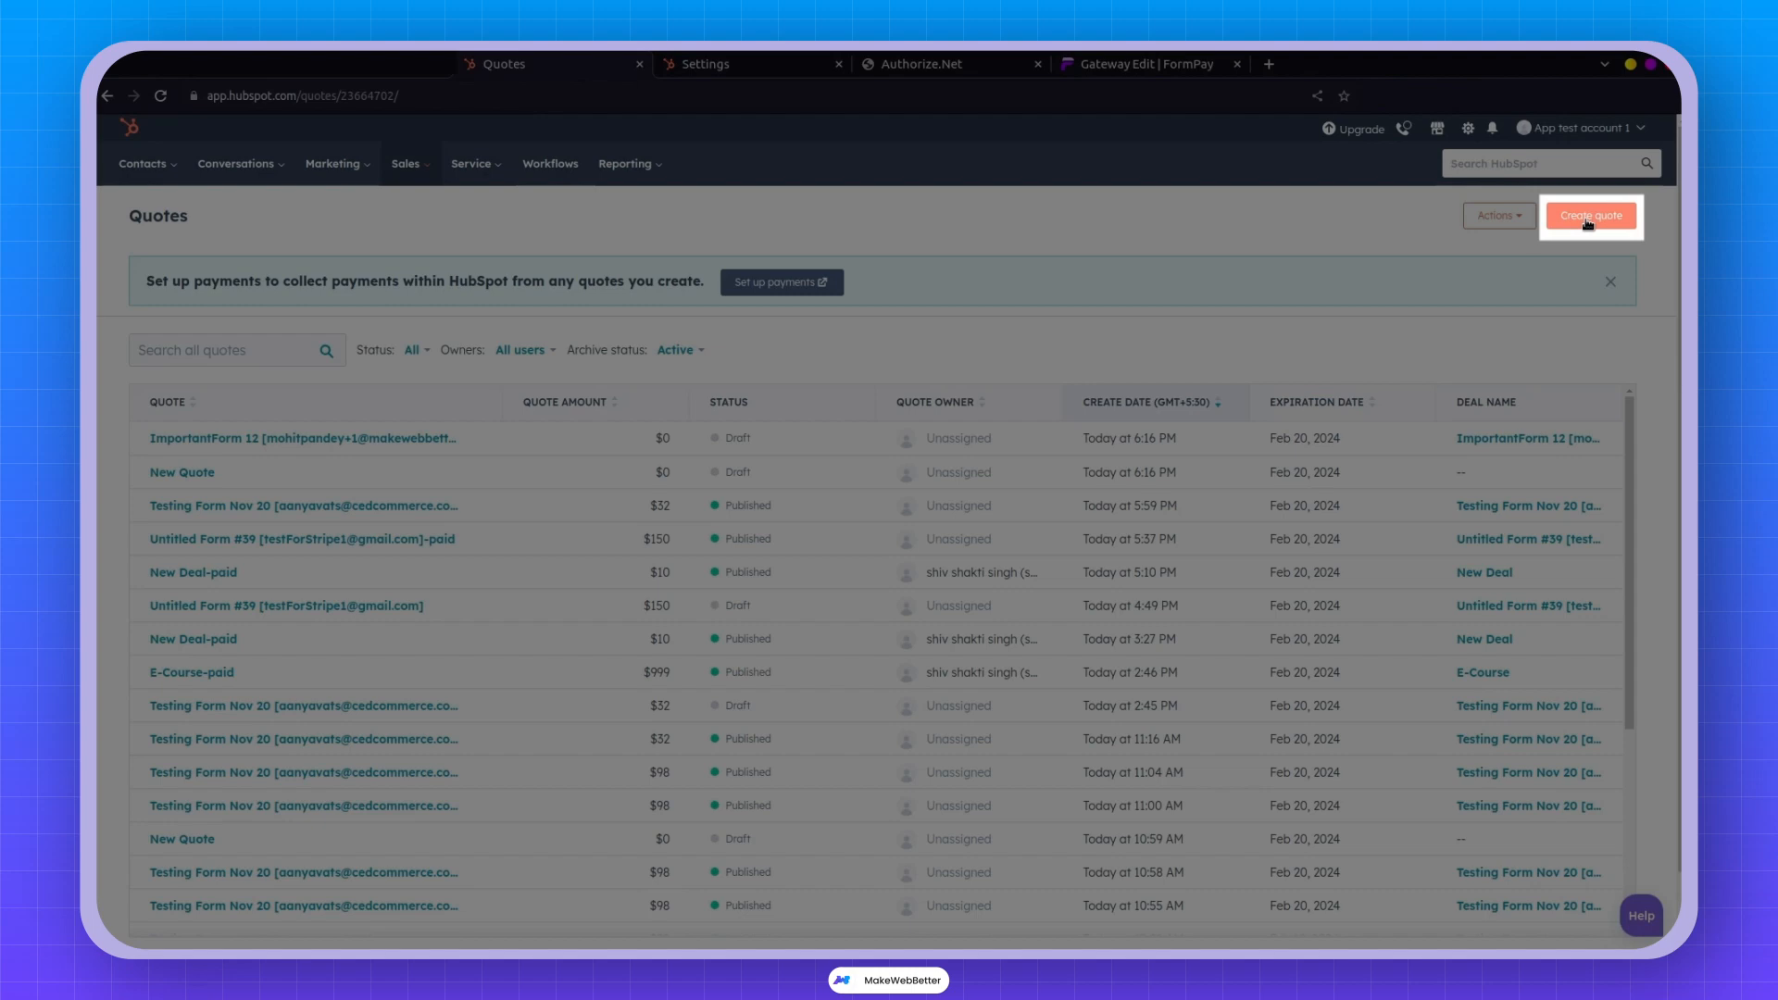
Create a quote associated with New Deal and apply the FormPay-Quote template.
left_click(1587, 220)
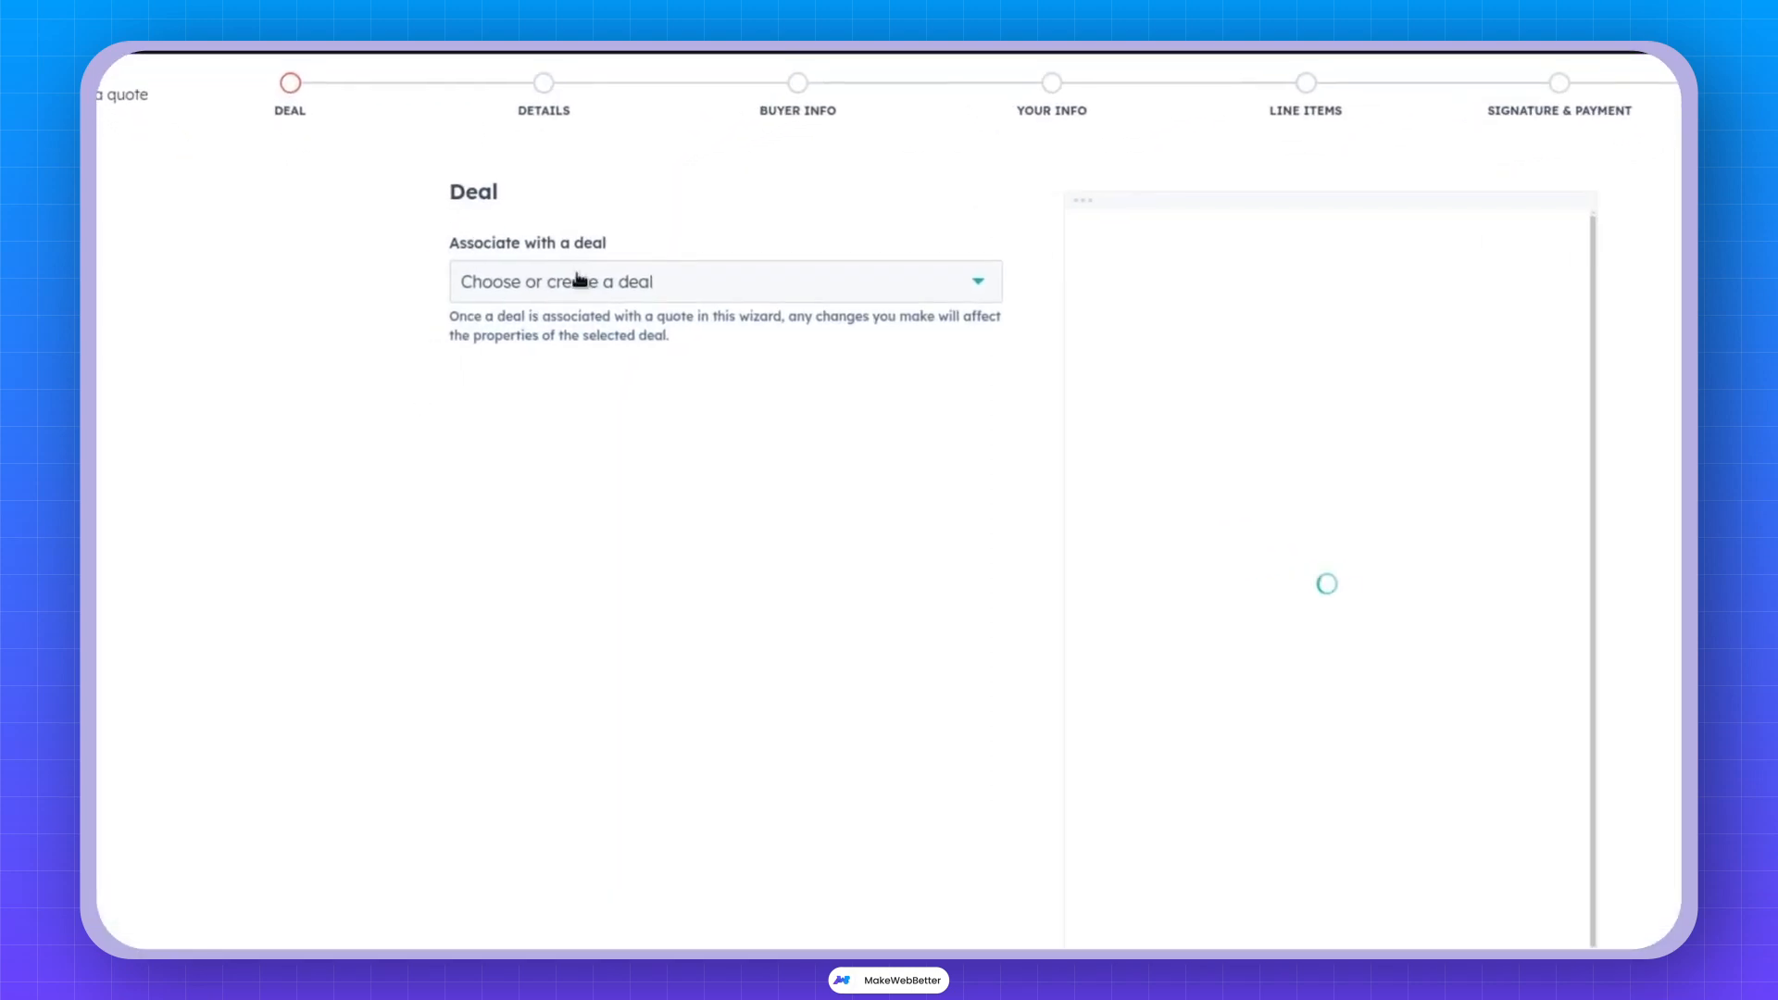
left_click(576, 279)
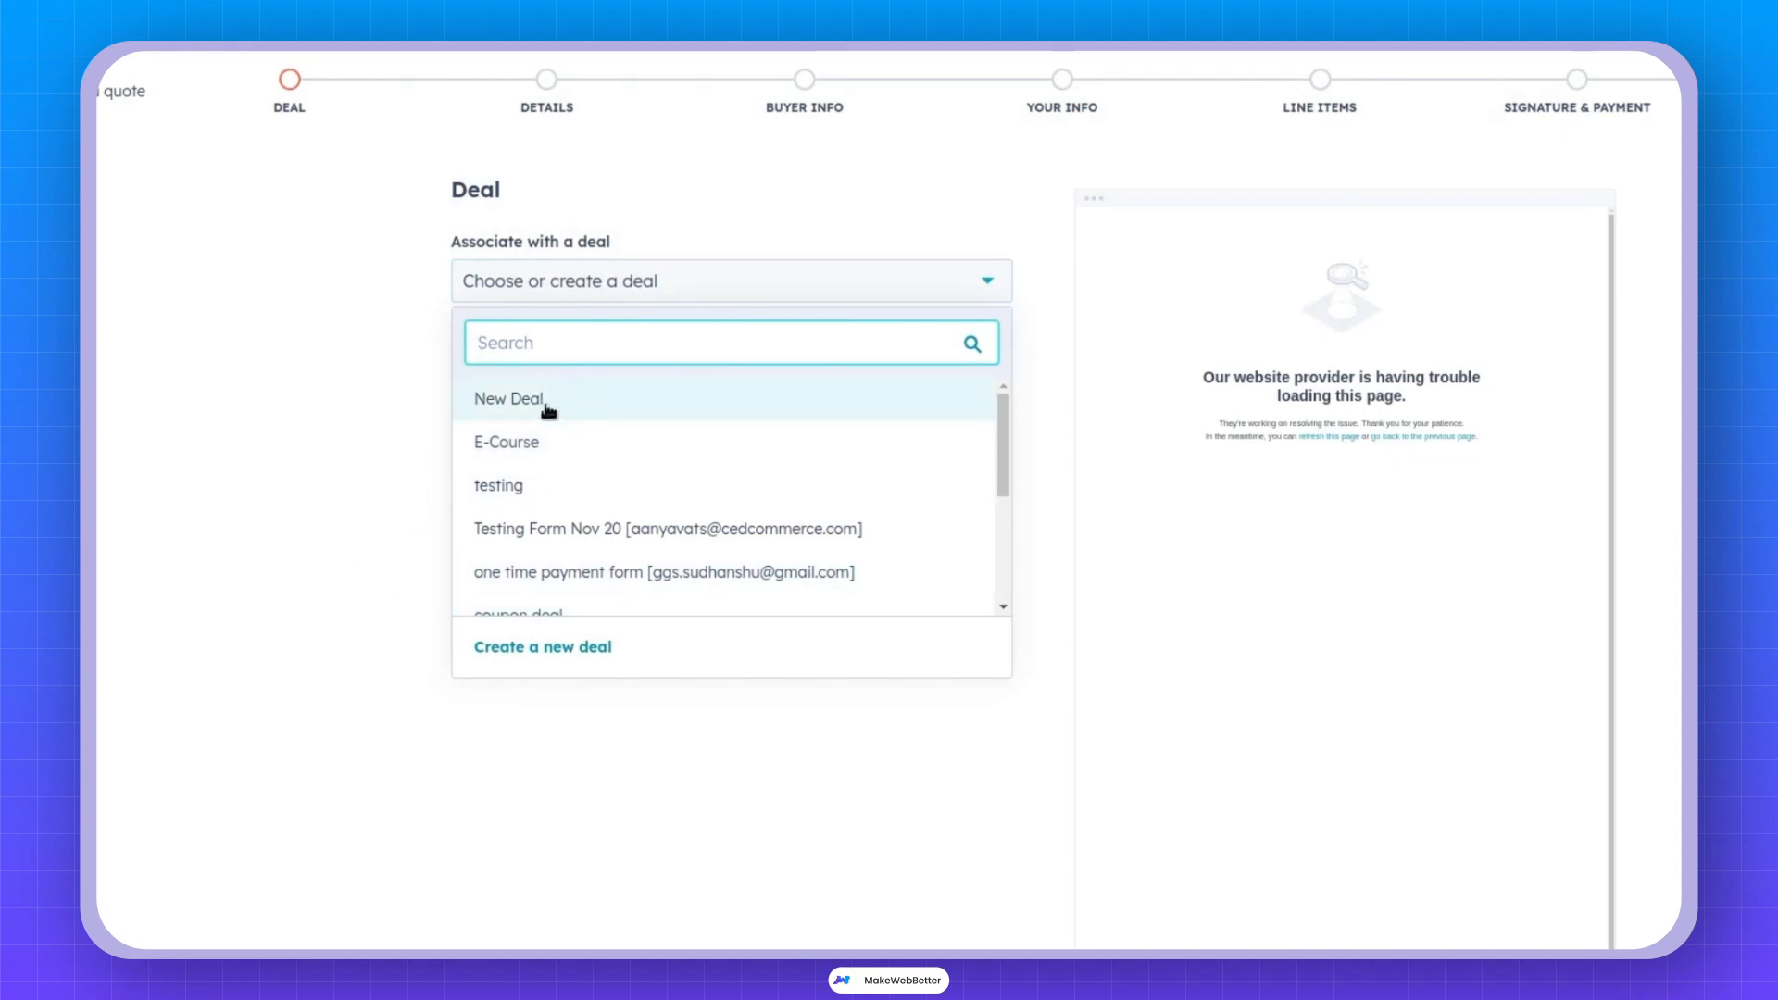
left_click(547, 410)
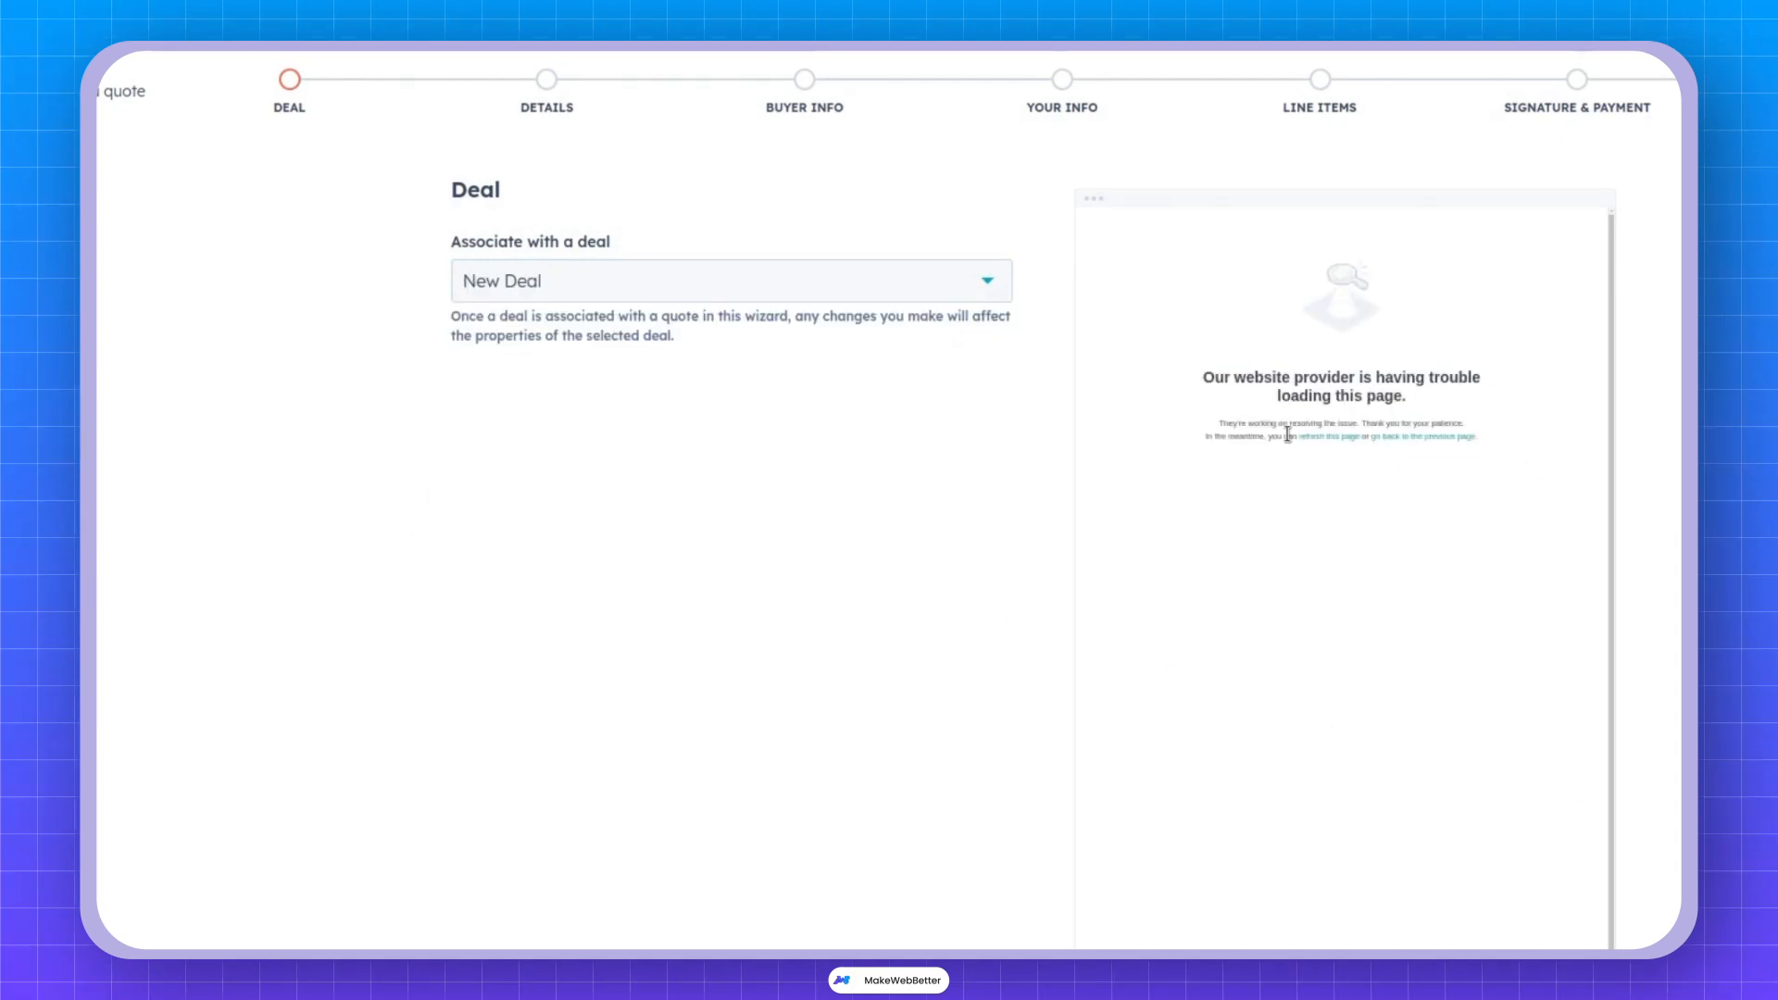
left_click(1609, 919)
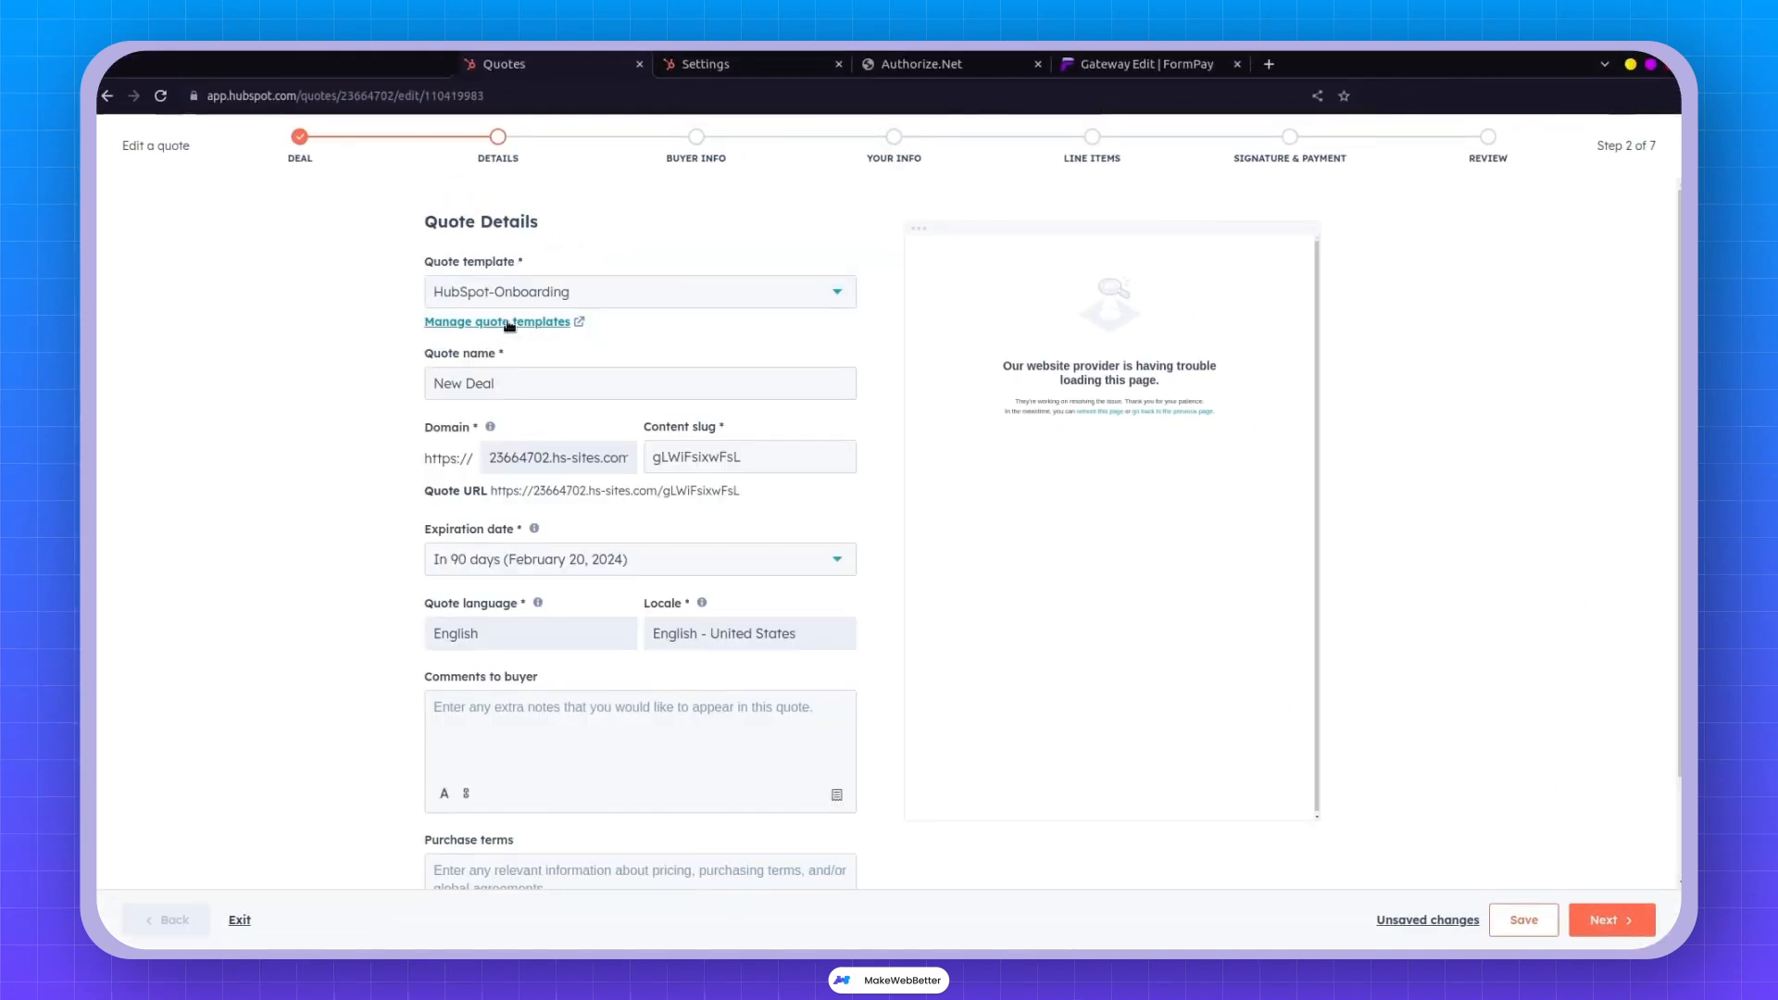
left_click(523, 291)
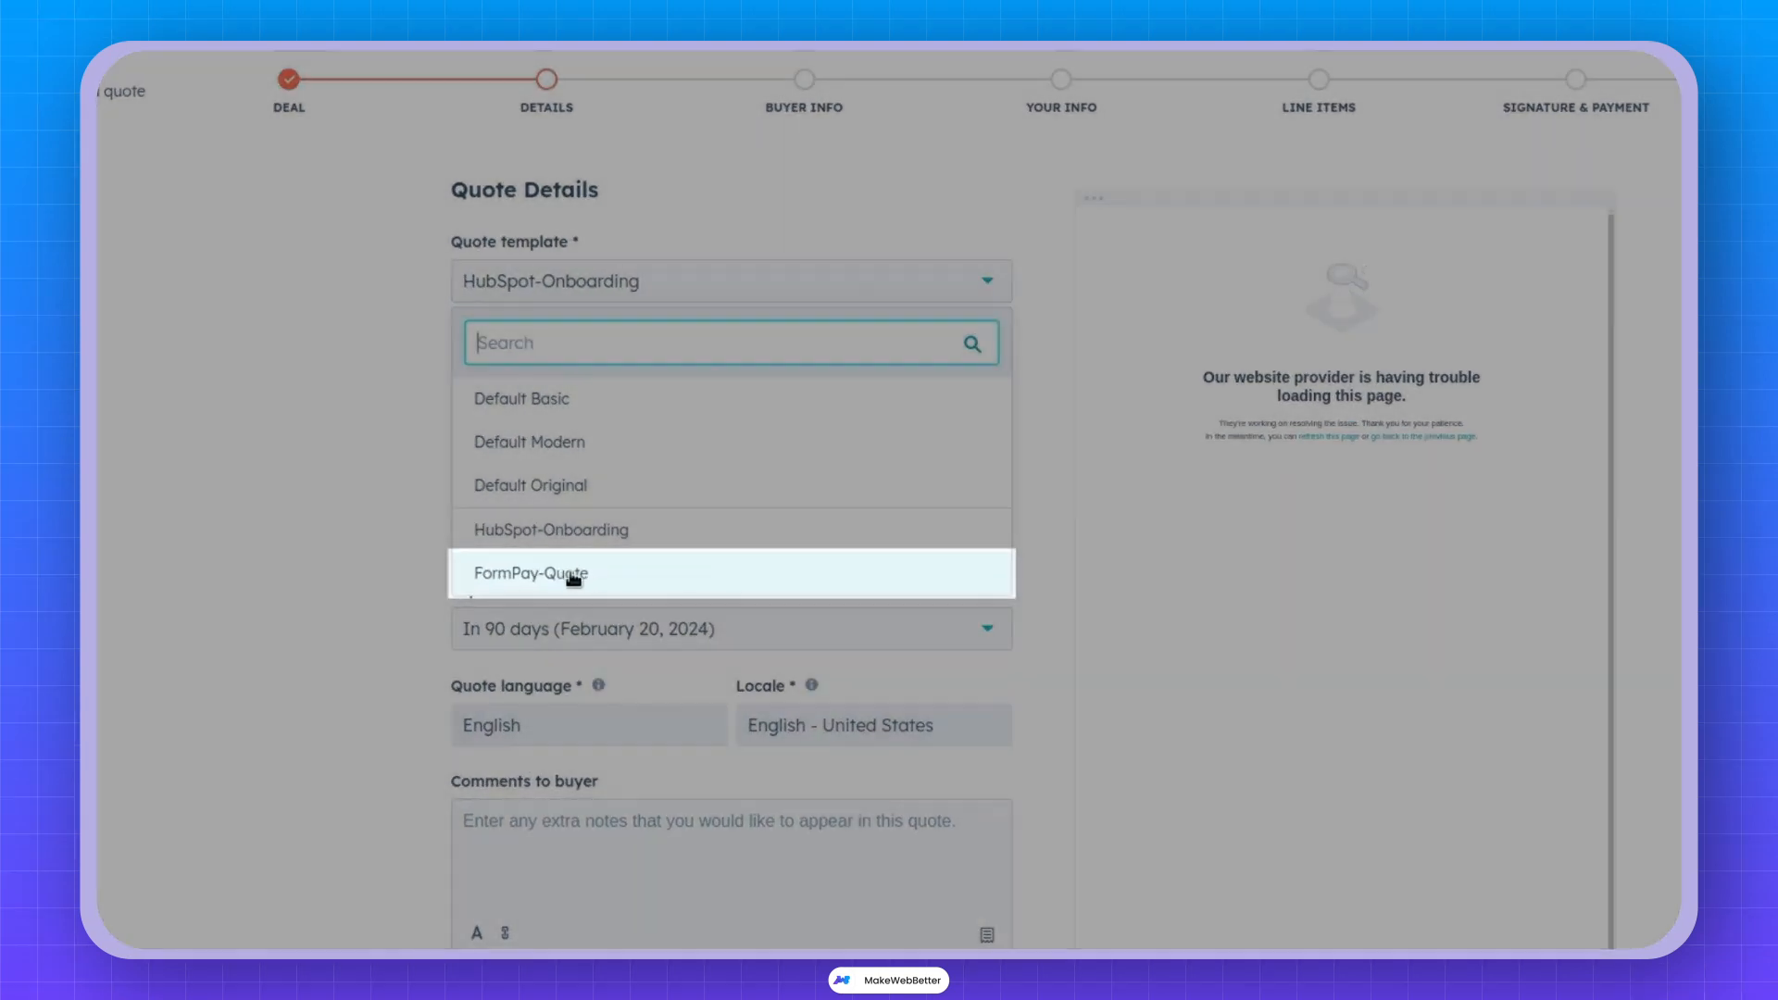
left_click(571, 576)
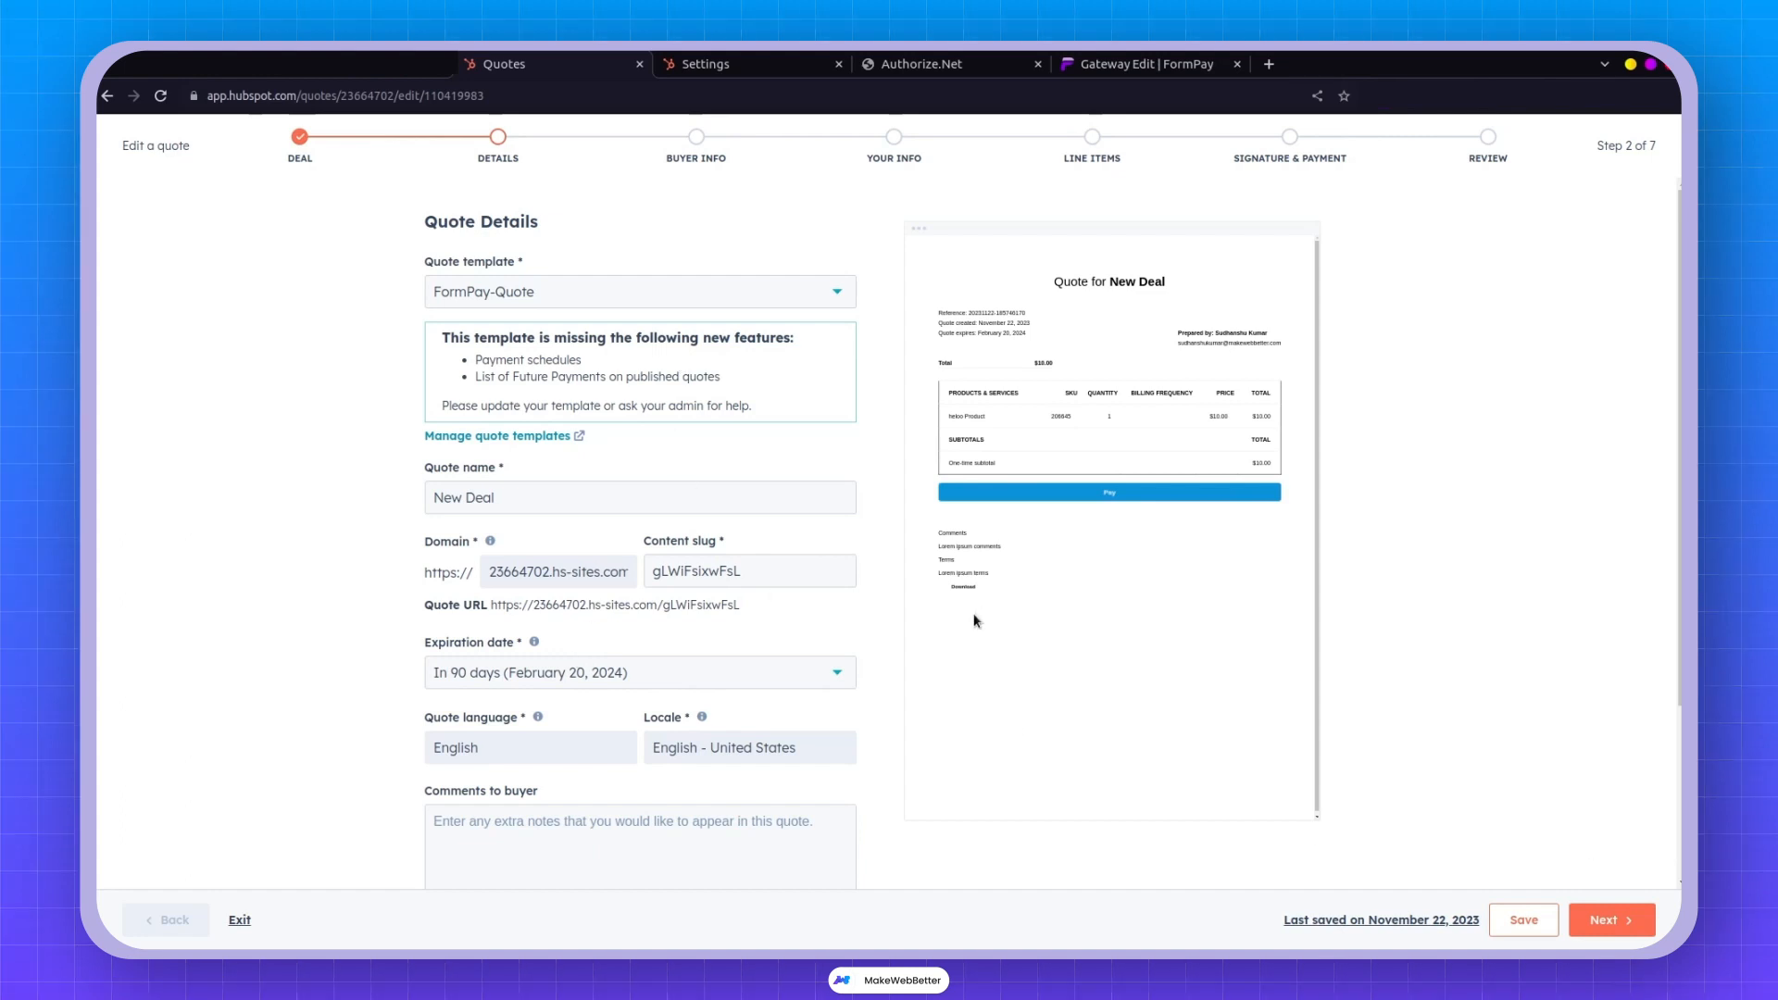
Remove the second contact so the quote has only one buyer.
left_click(1607, 921)
left_click(457, 492)
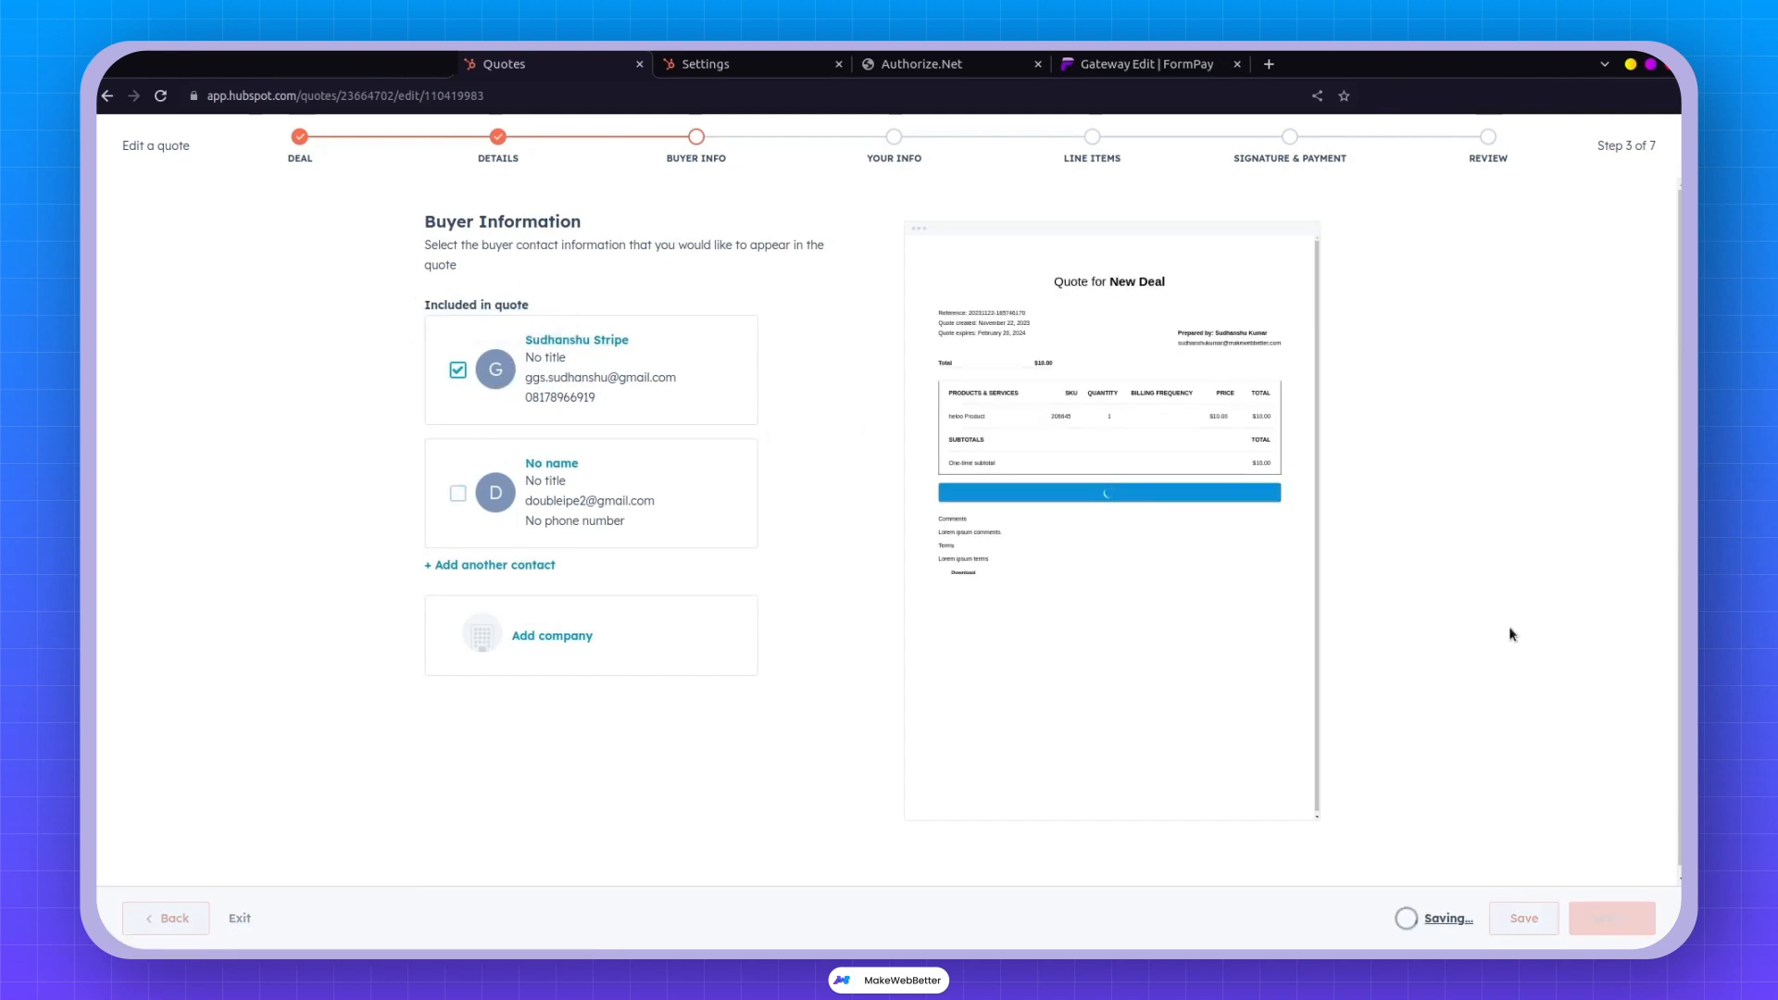
left_click(1611, 917)
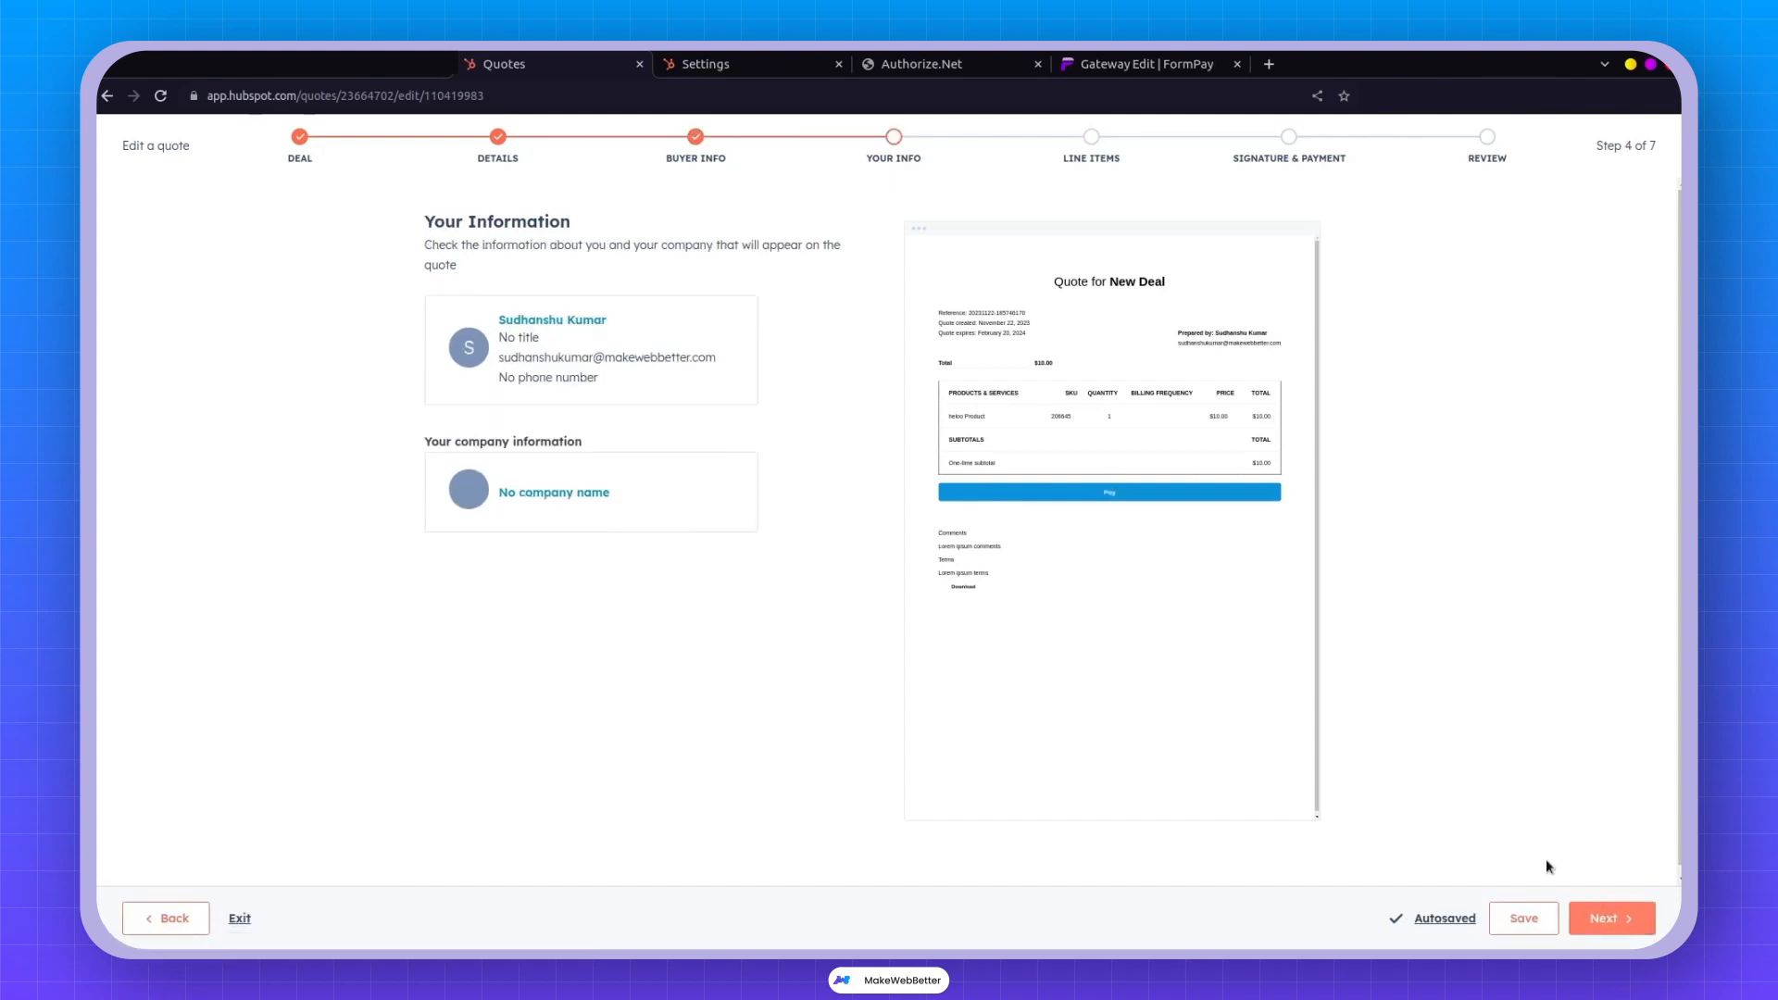
Advance through line items and signature & payment steps, then publish the $10.00 quote.
left_click(1618, 912)
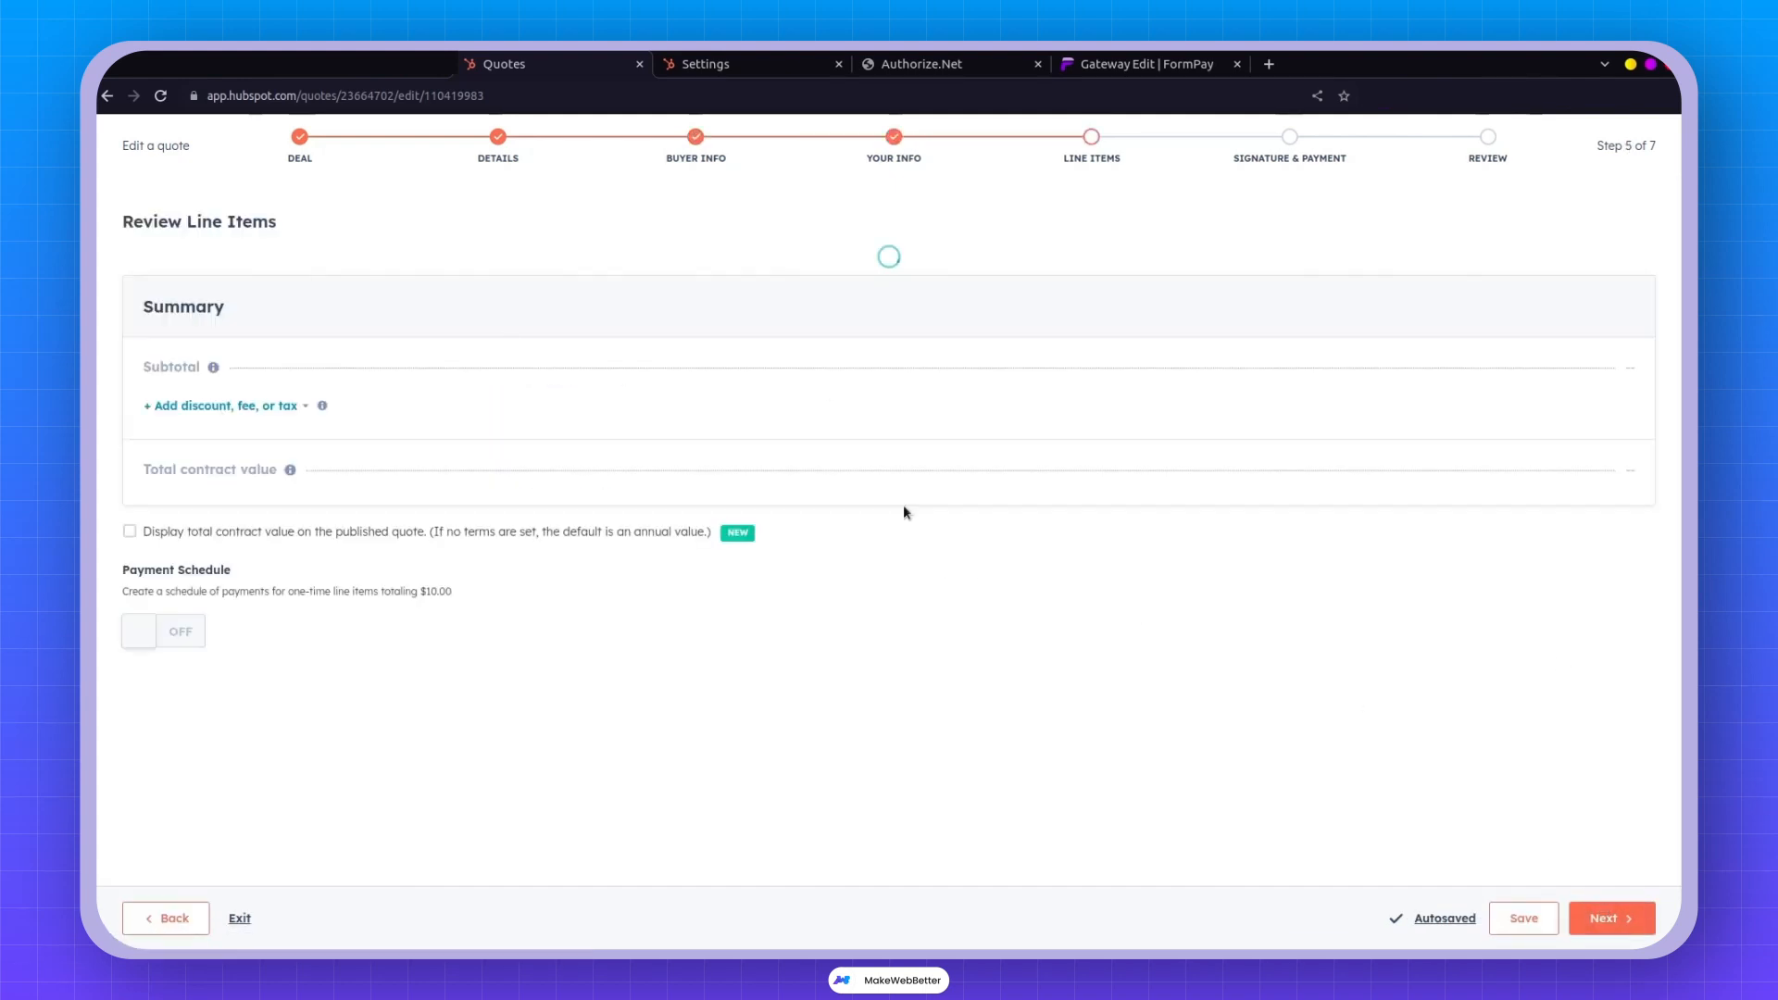
left_click_drag(952, 387, 861, 425)
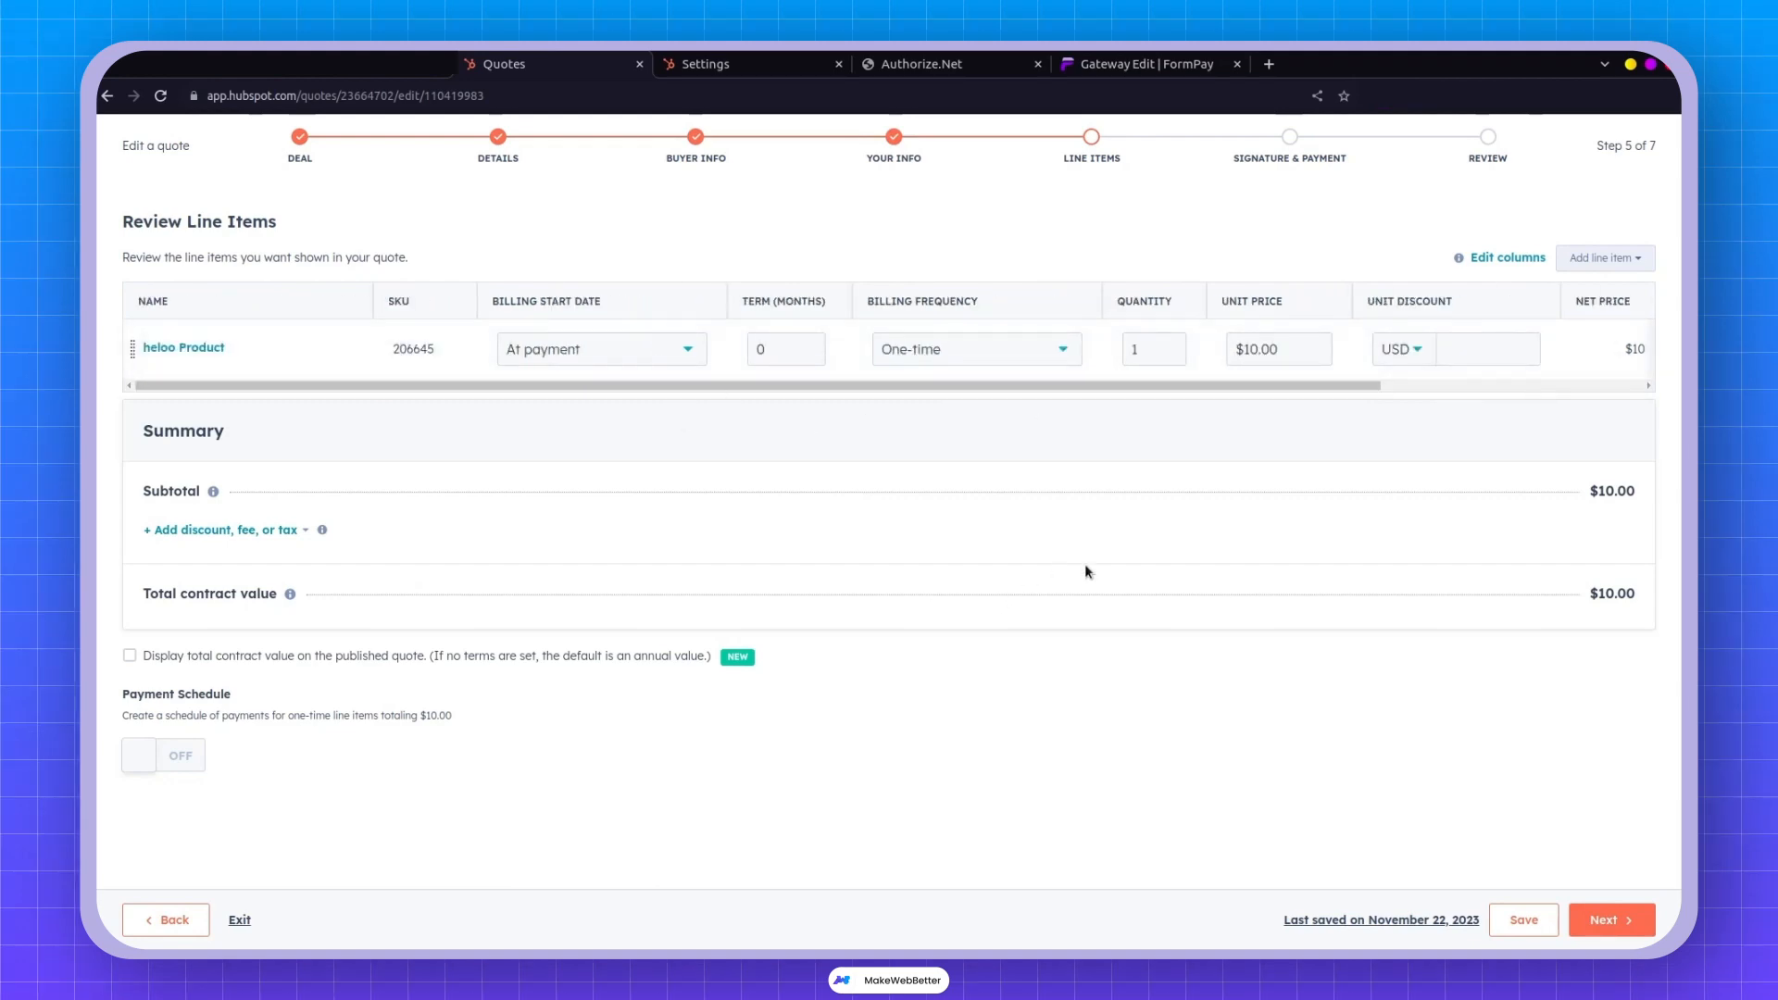
left_click_drag(1263, 386, 631, 727)
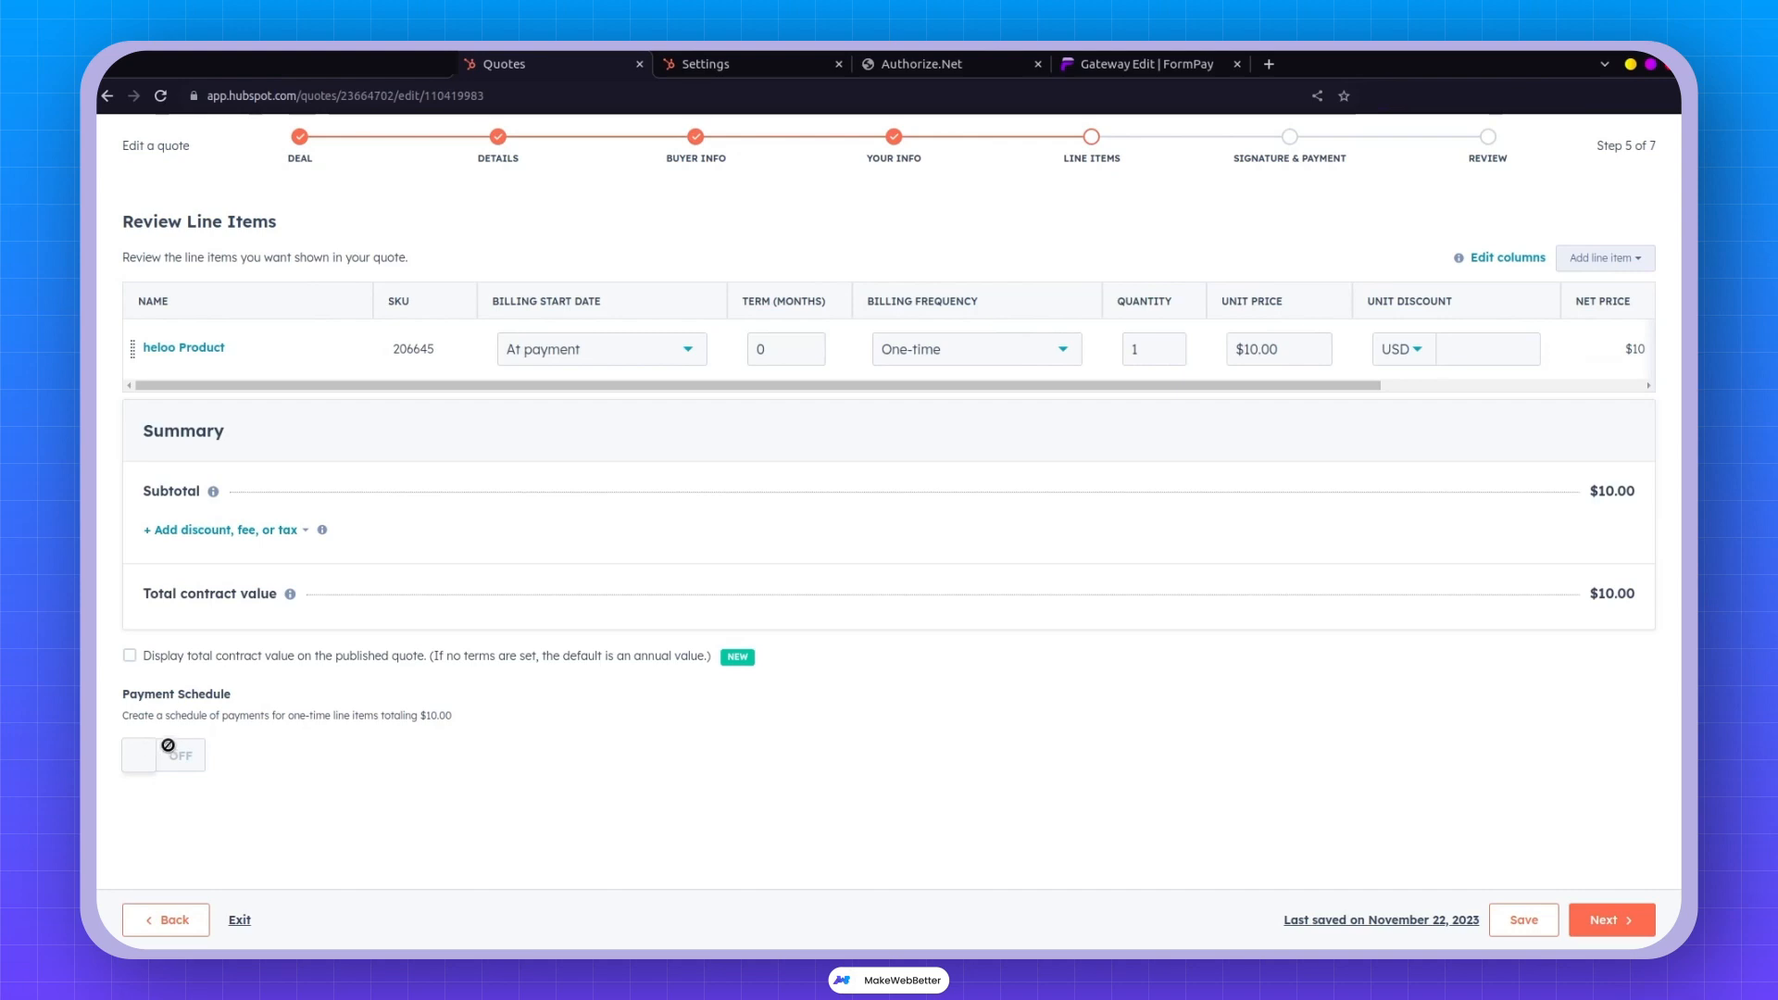
left_click(1643, 929)
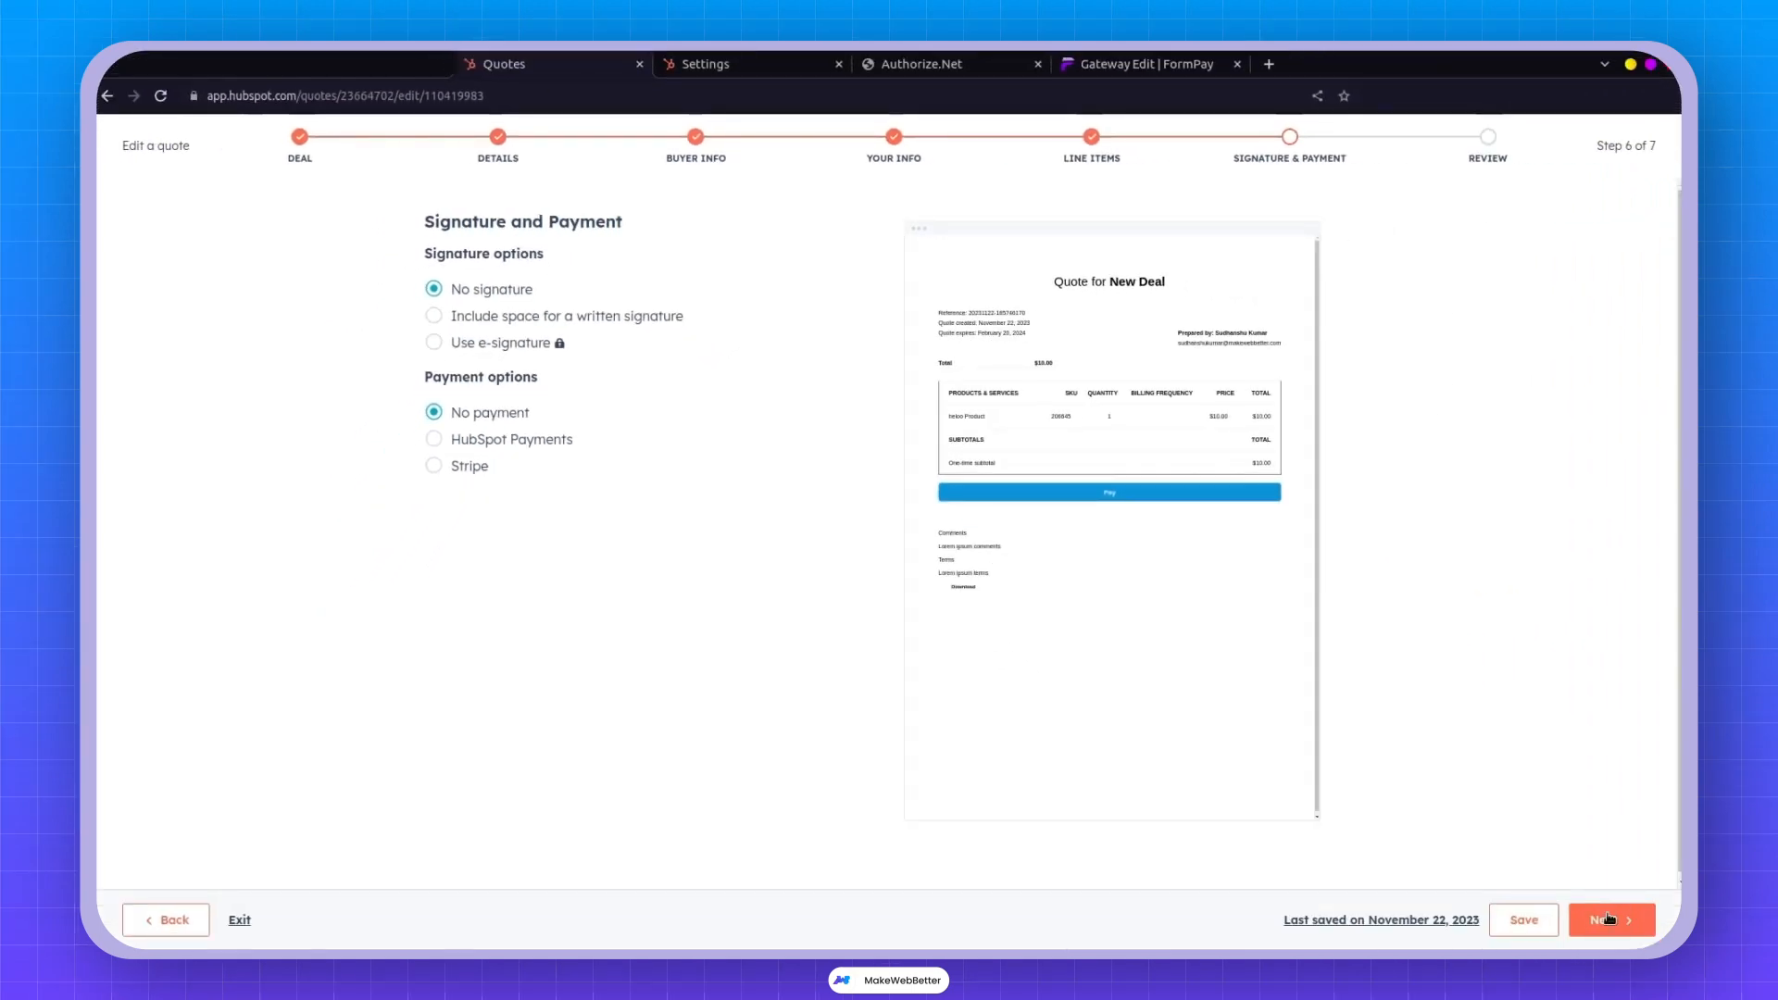
left_click(1609, 918)
left_click(1612, 922)
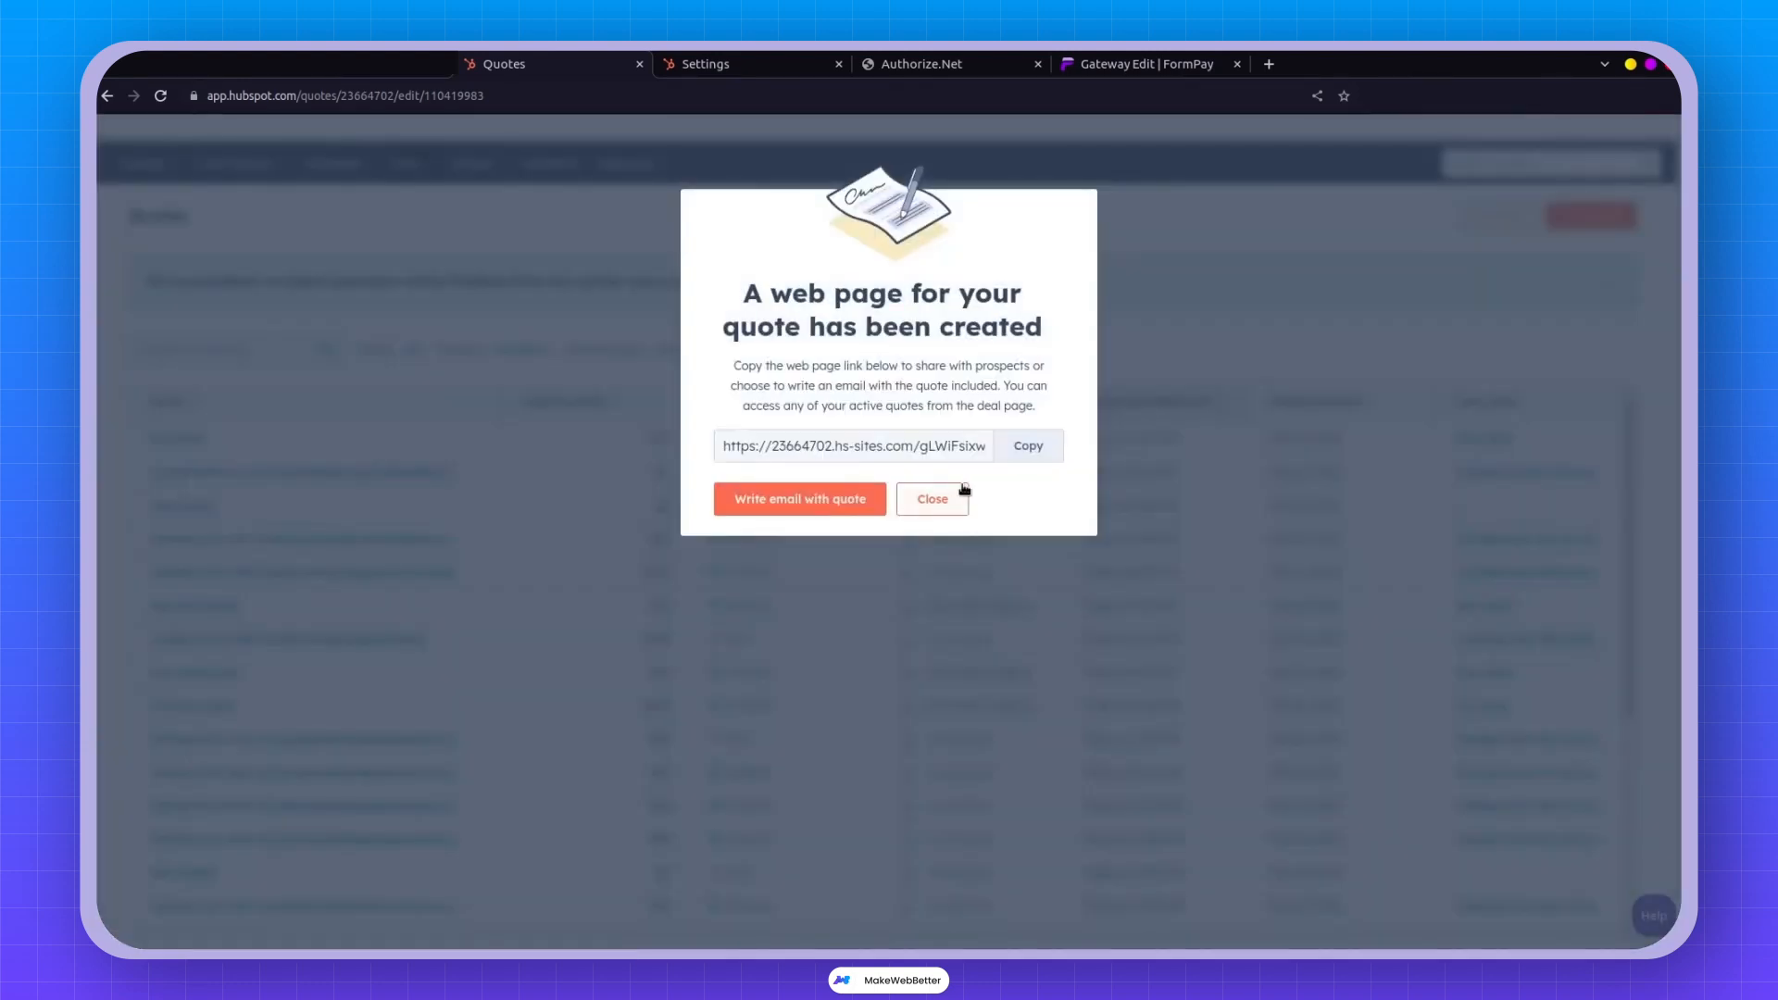
Load the copied quote link in a new tab and bring up the Pay card form.
left_click(1028, 447)
key("ctrl+t")
key("ctrl+v")
key("Return")
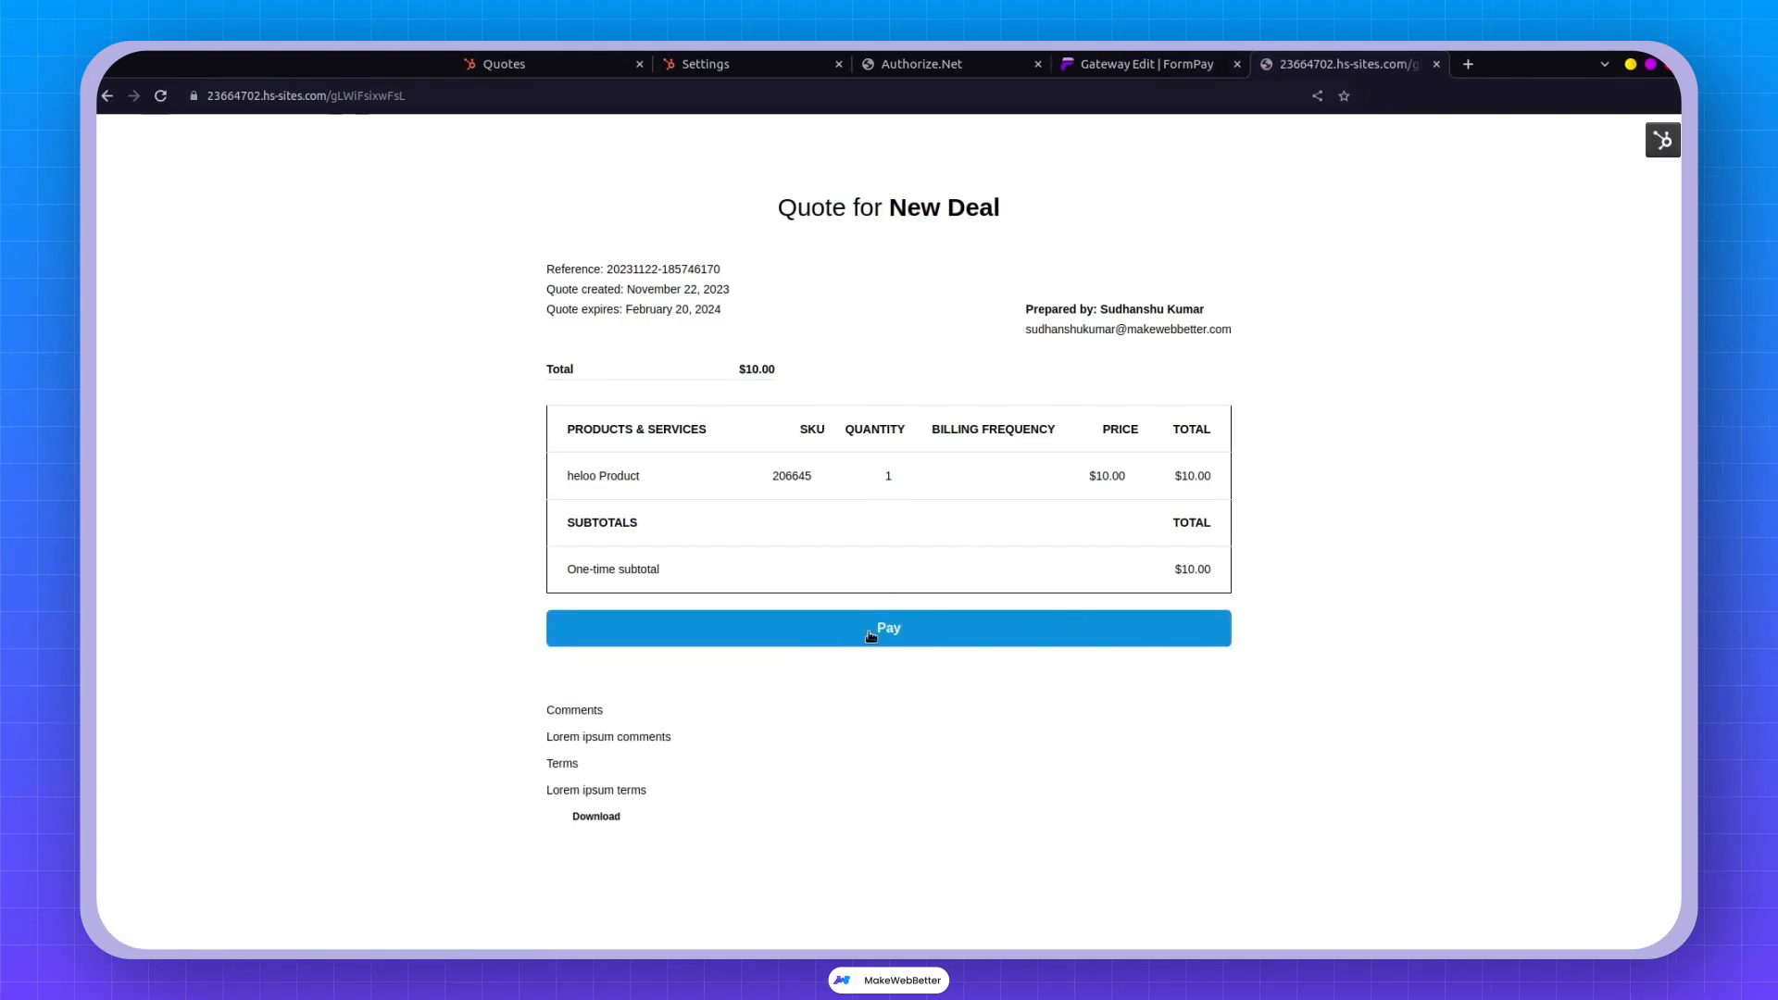
left_click_drag(545, 184, 1306, 527)
left_click(1251, 503)
left_click(889, 638)
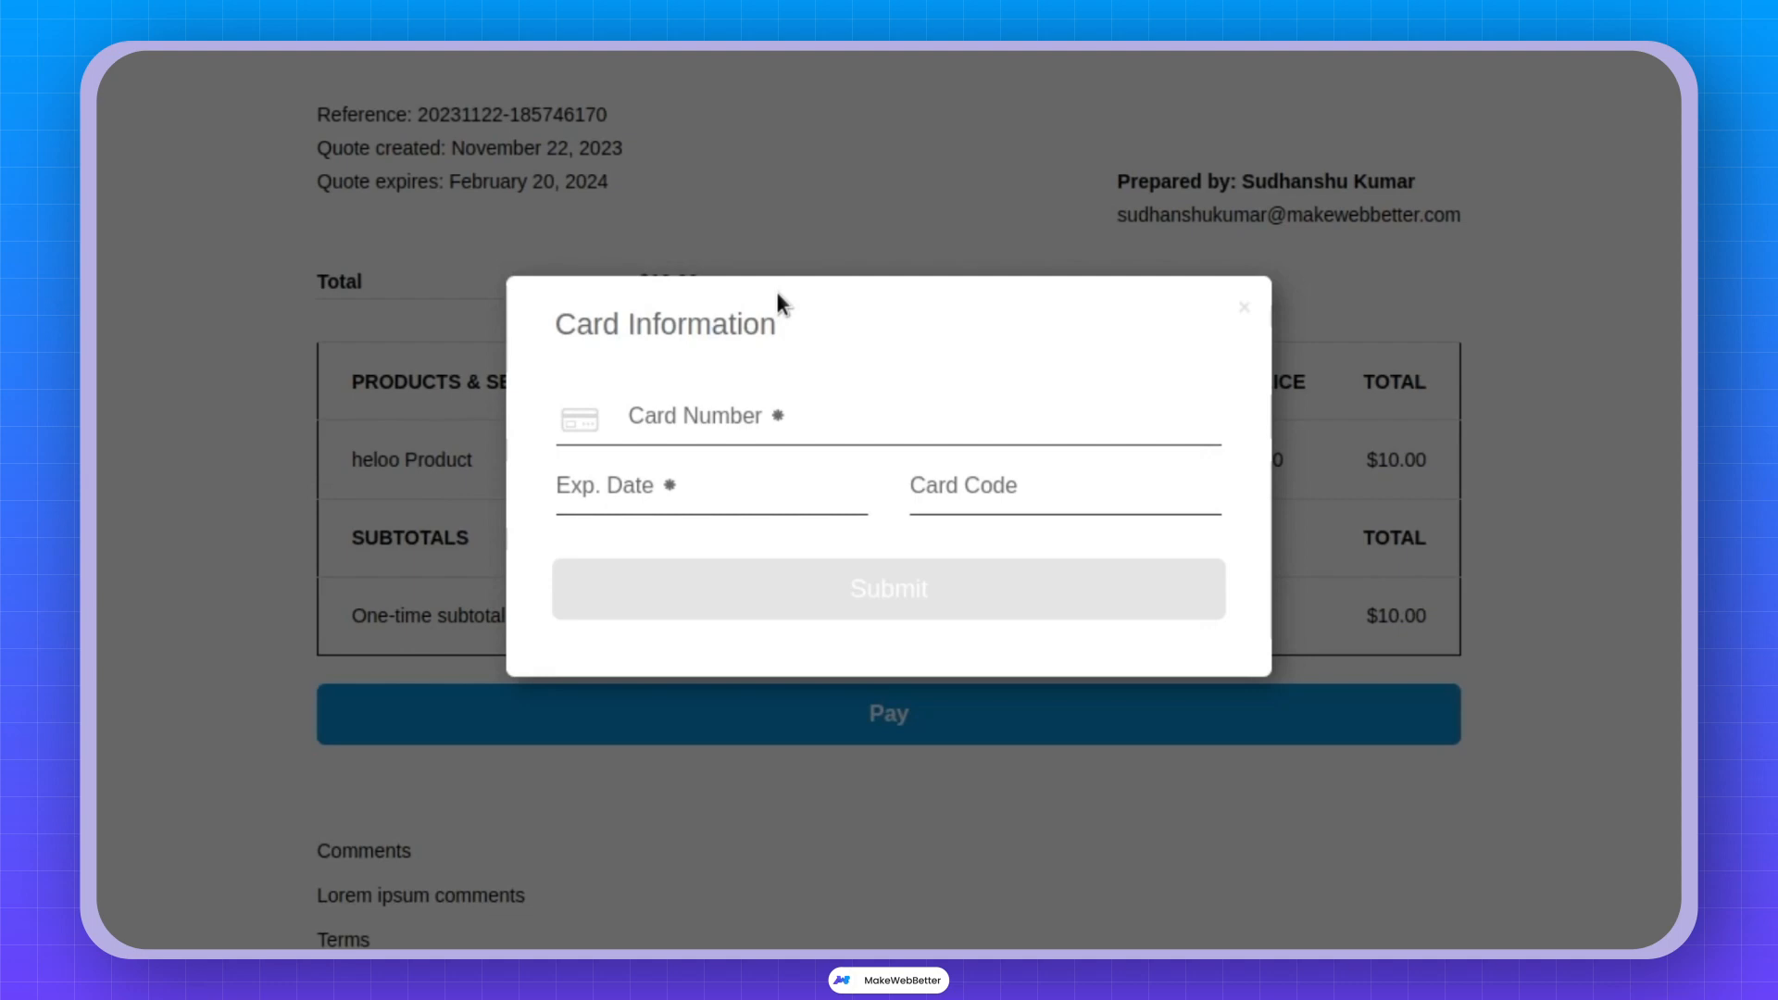
Enter the test Visa card number, expiry date and card code, then submit the $10.00 payment.
left_click(787, 414)
left_click(1204, 212)
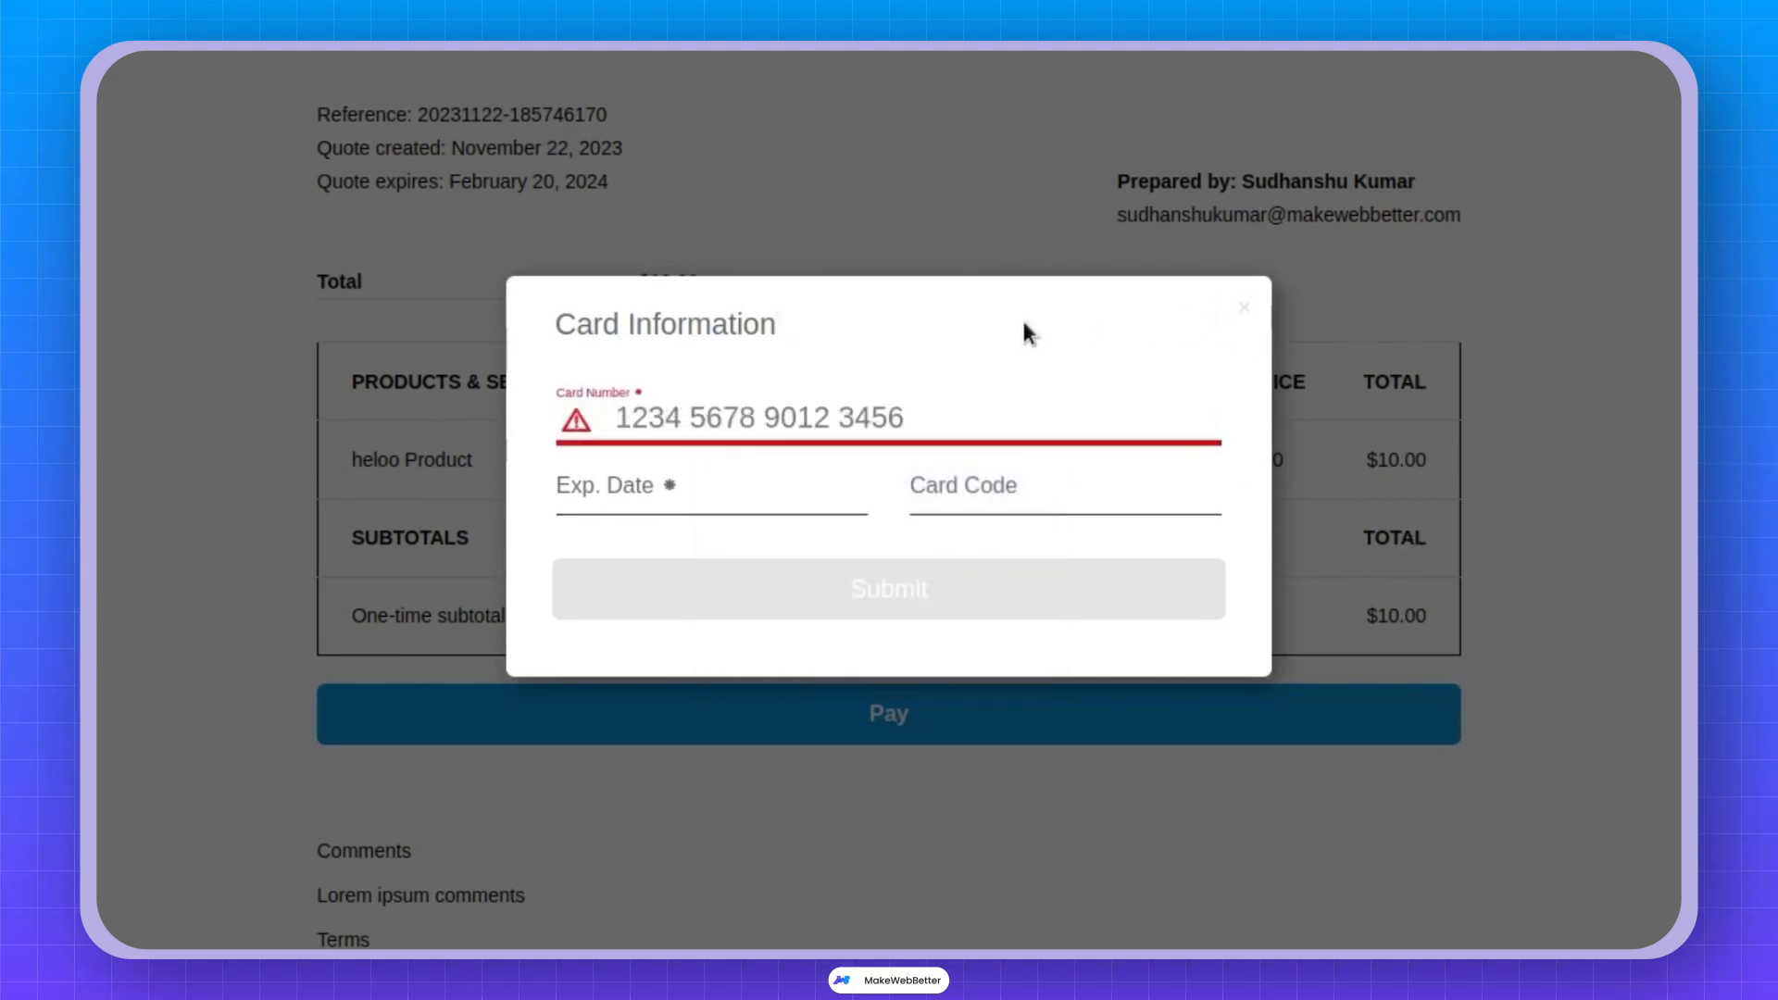
left_click(986, 402)
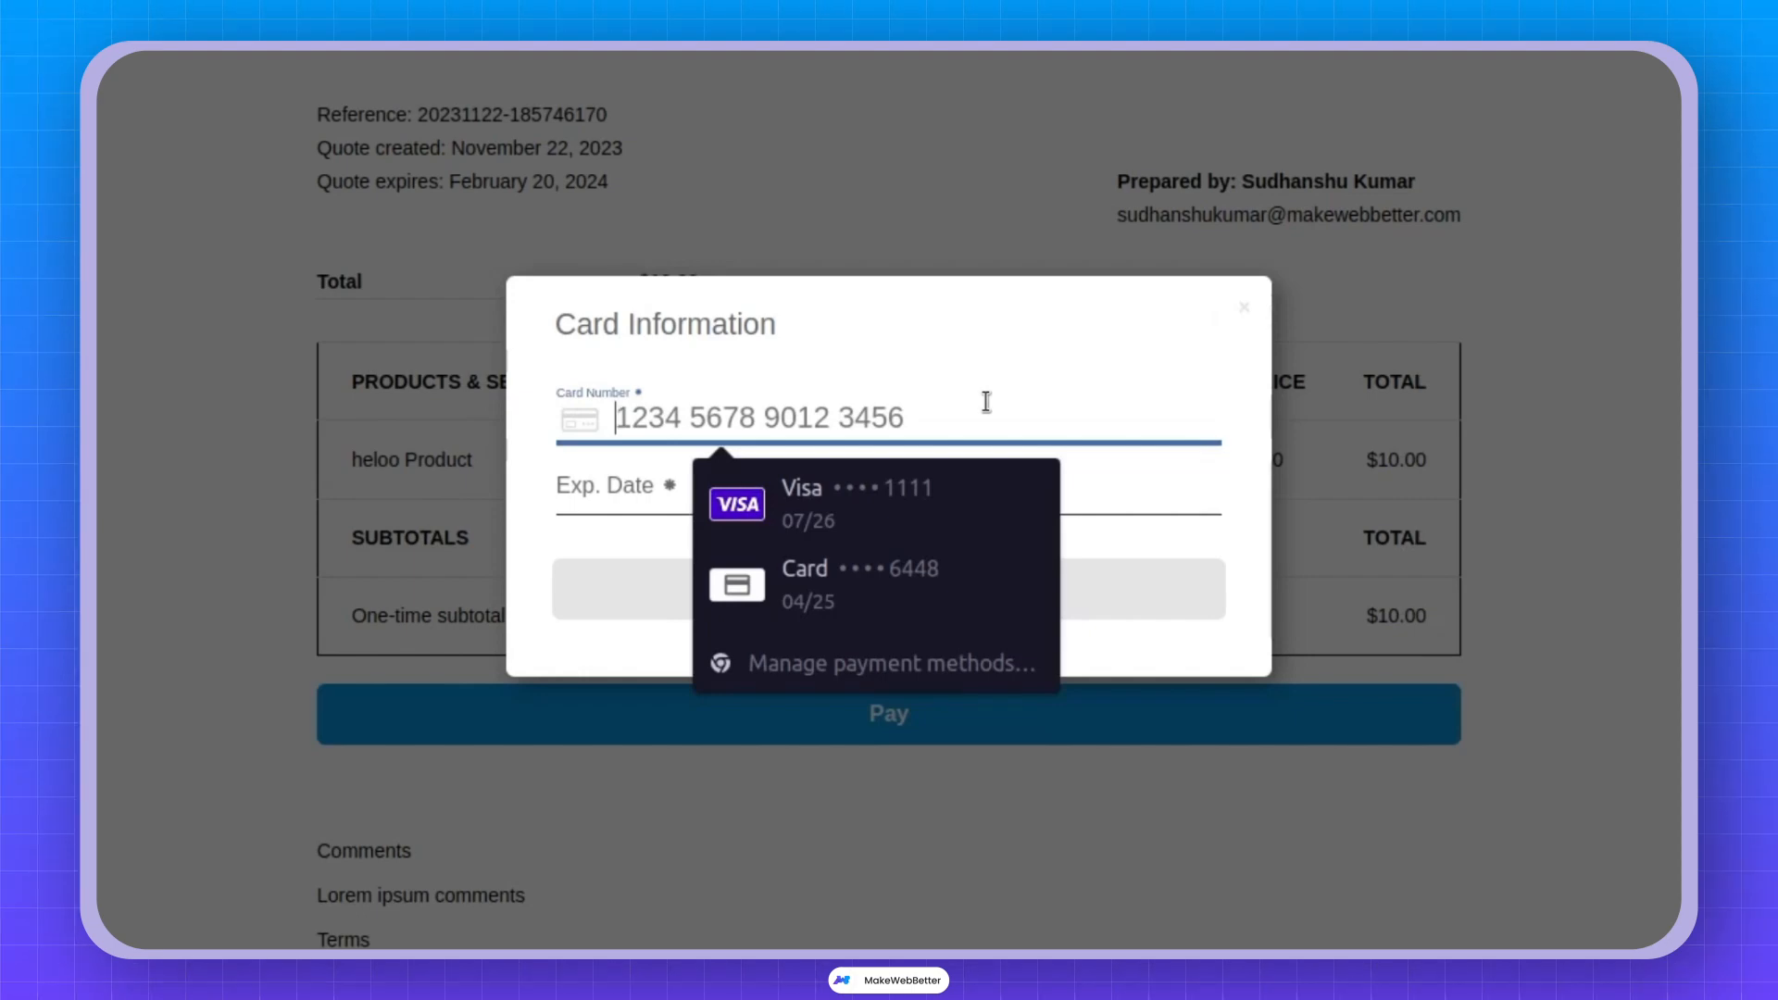
type("42")
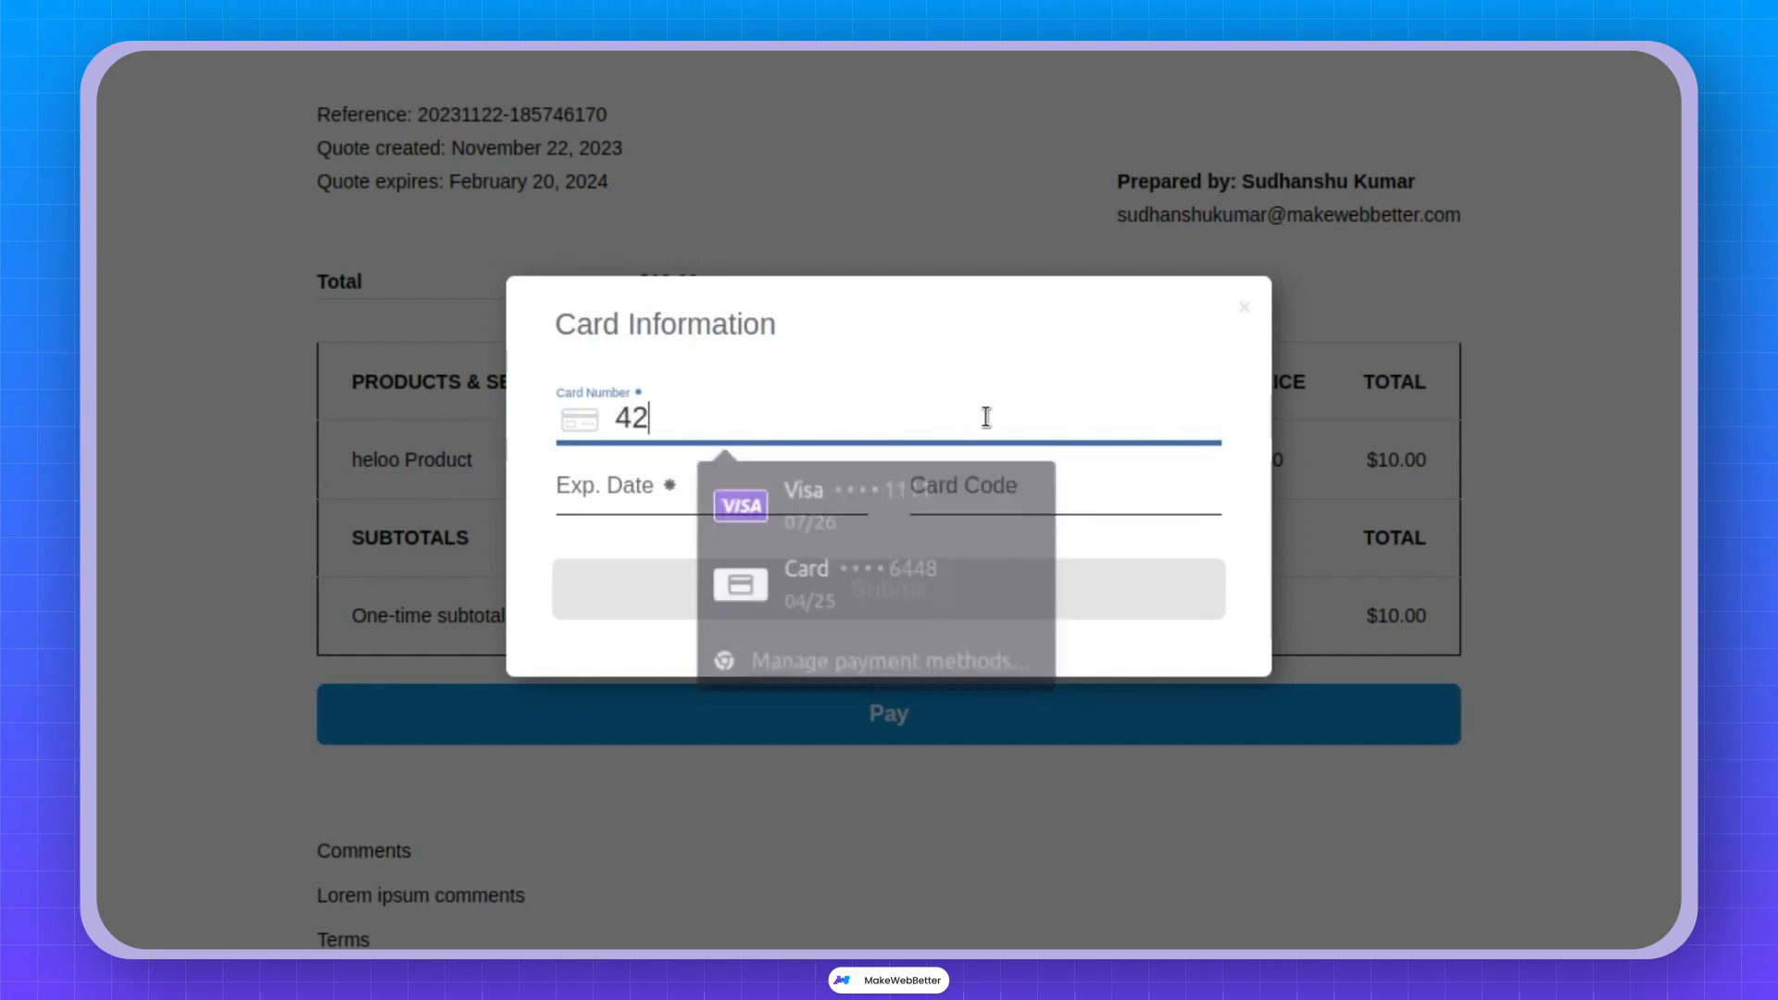
type("424")
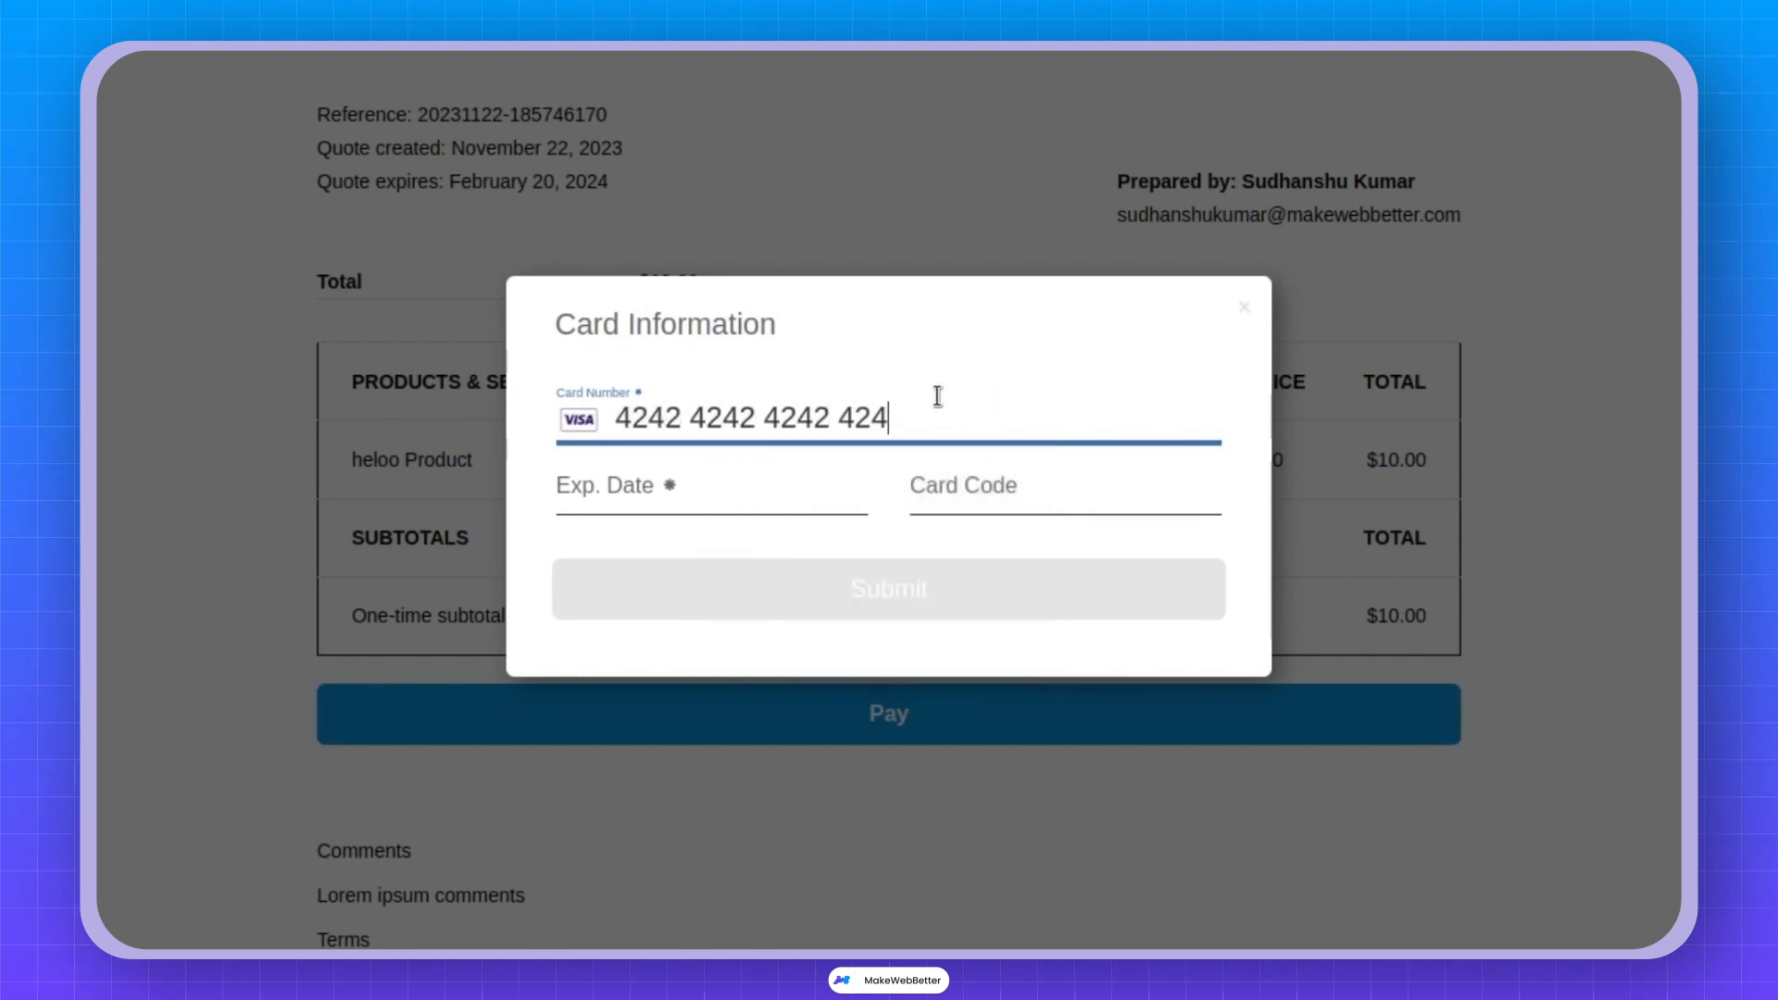
type("242424242420444")
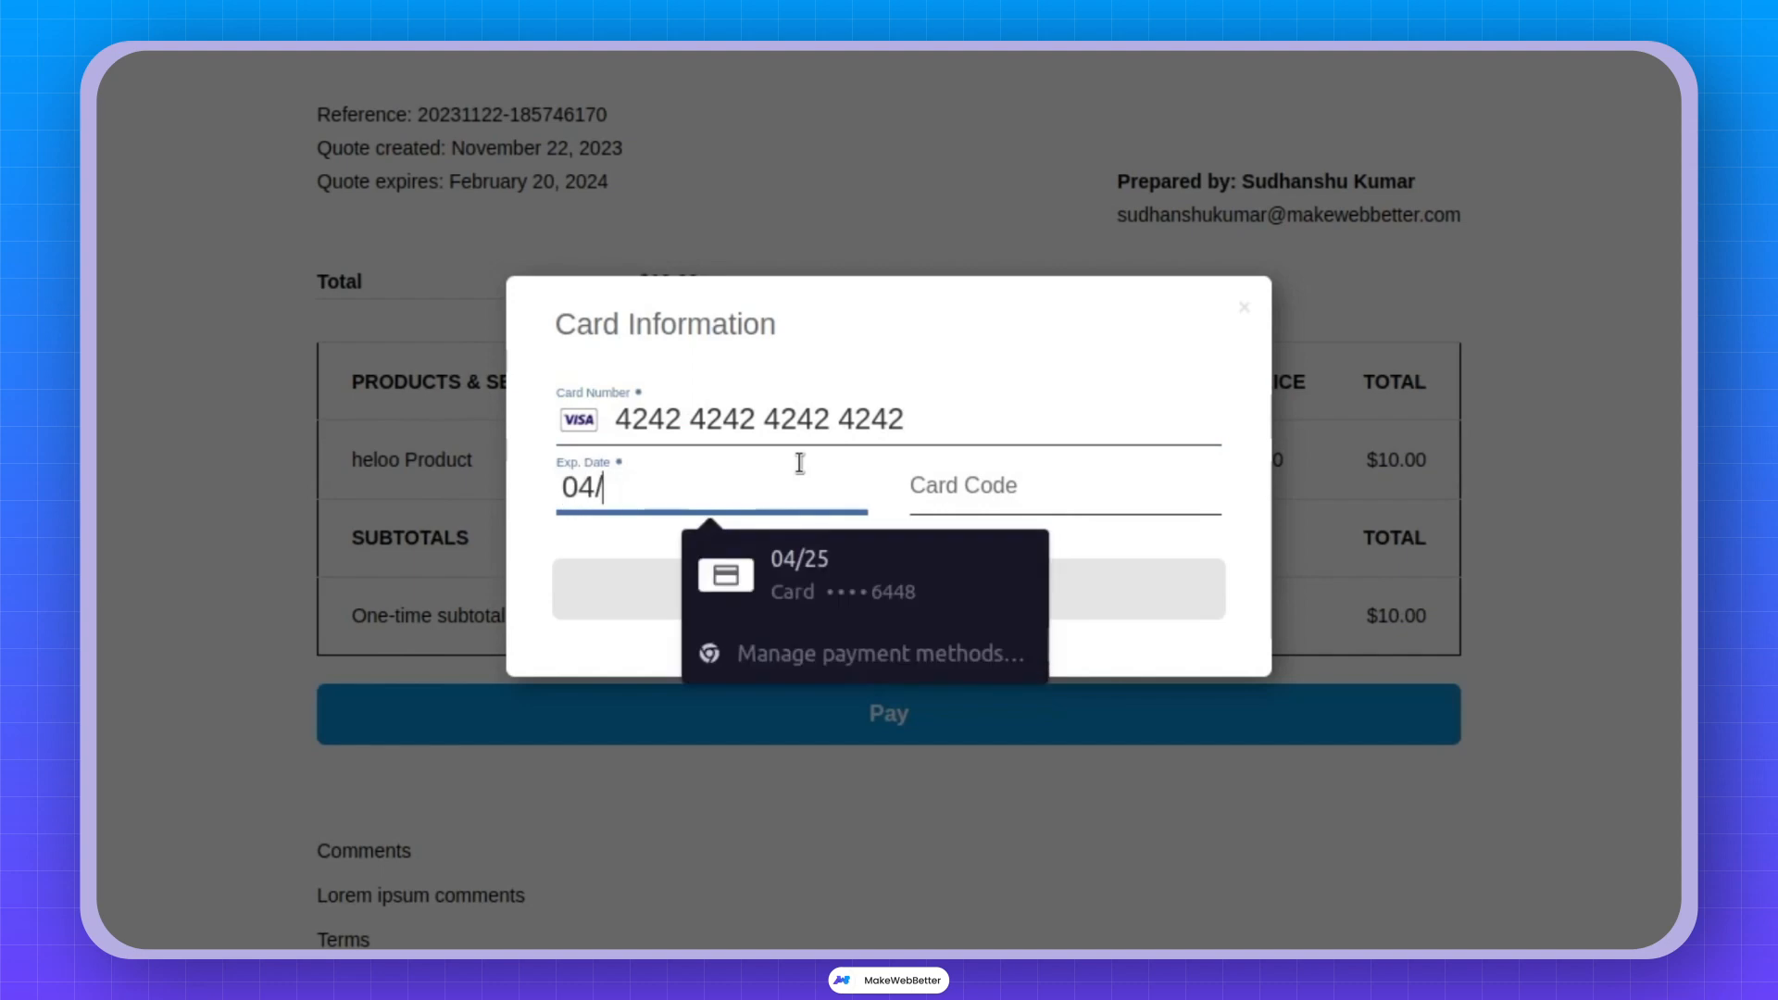
type("44")
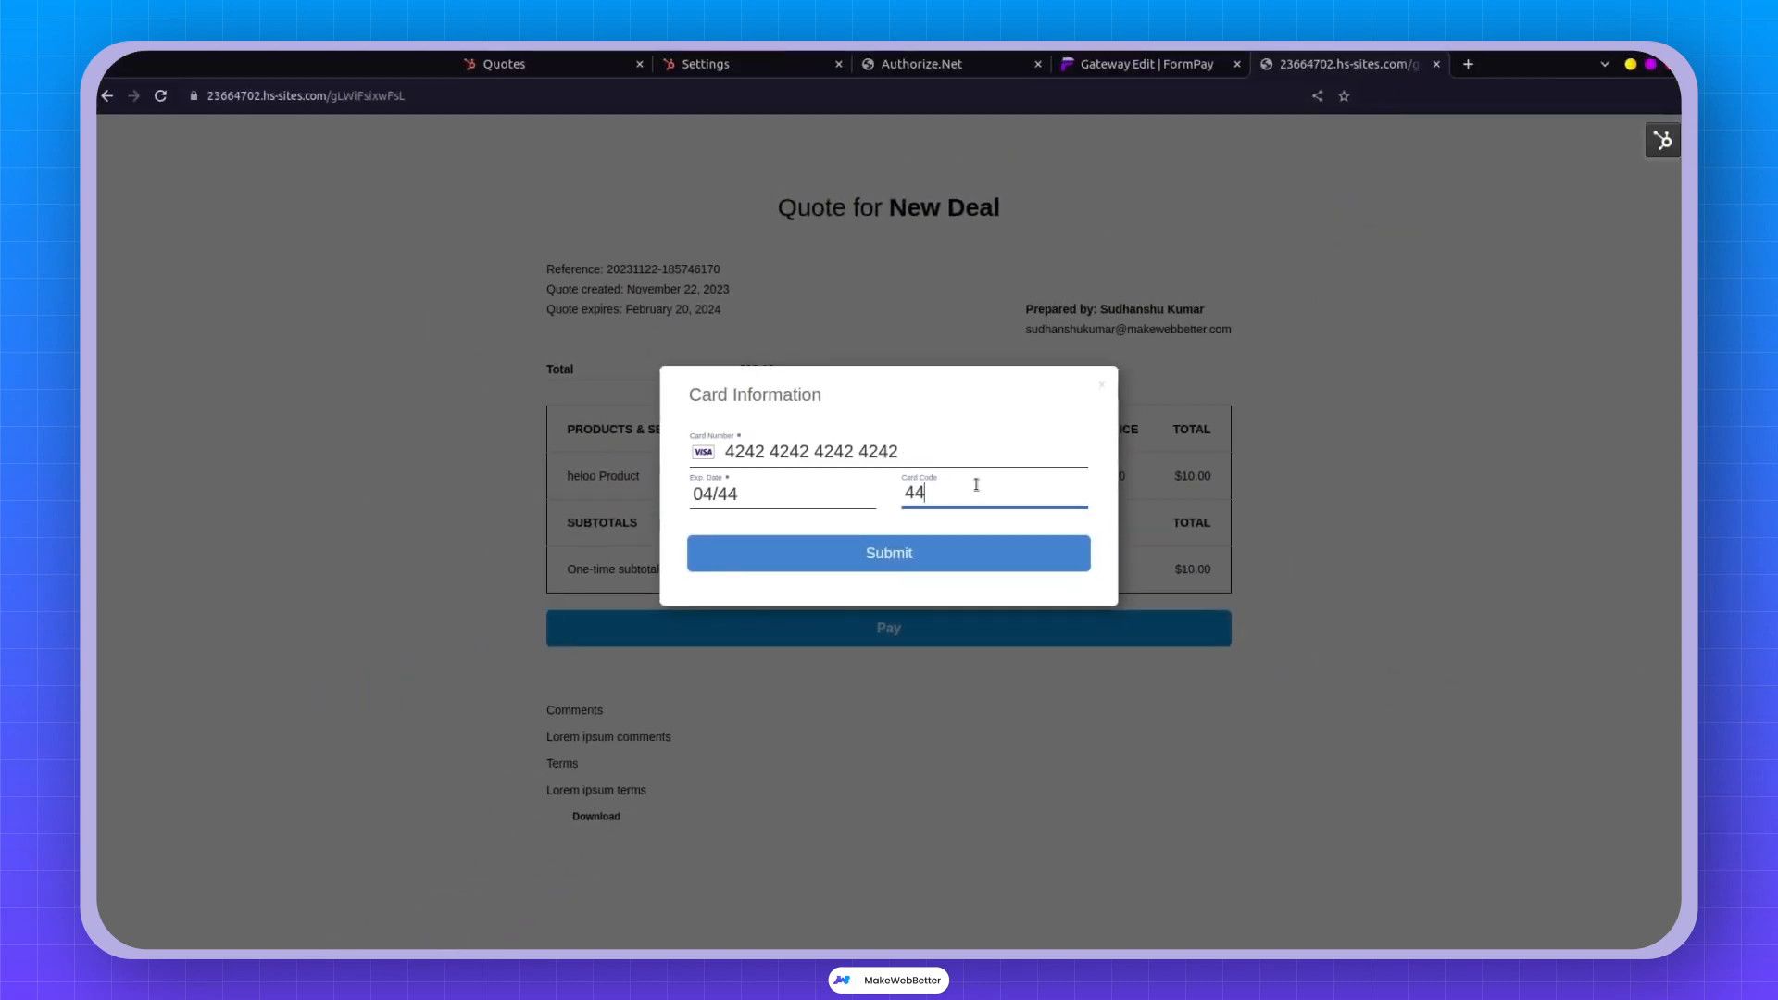
left_click(933, 561)
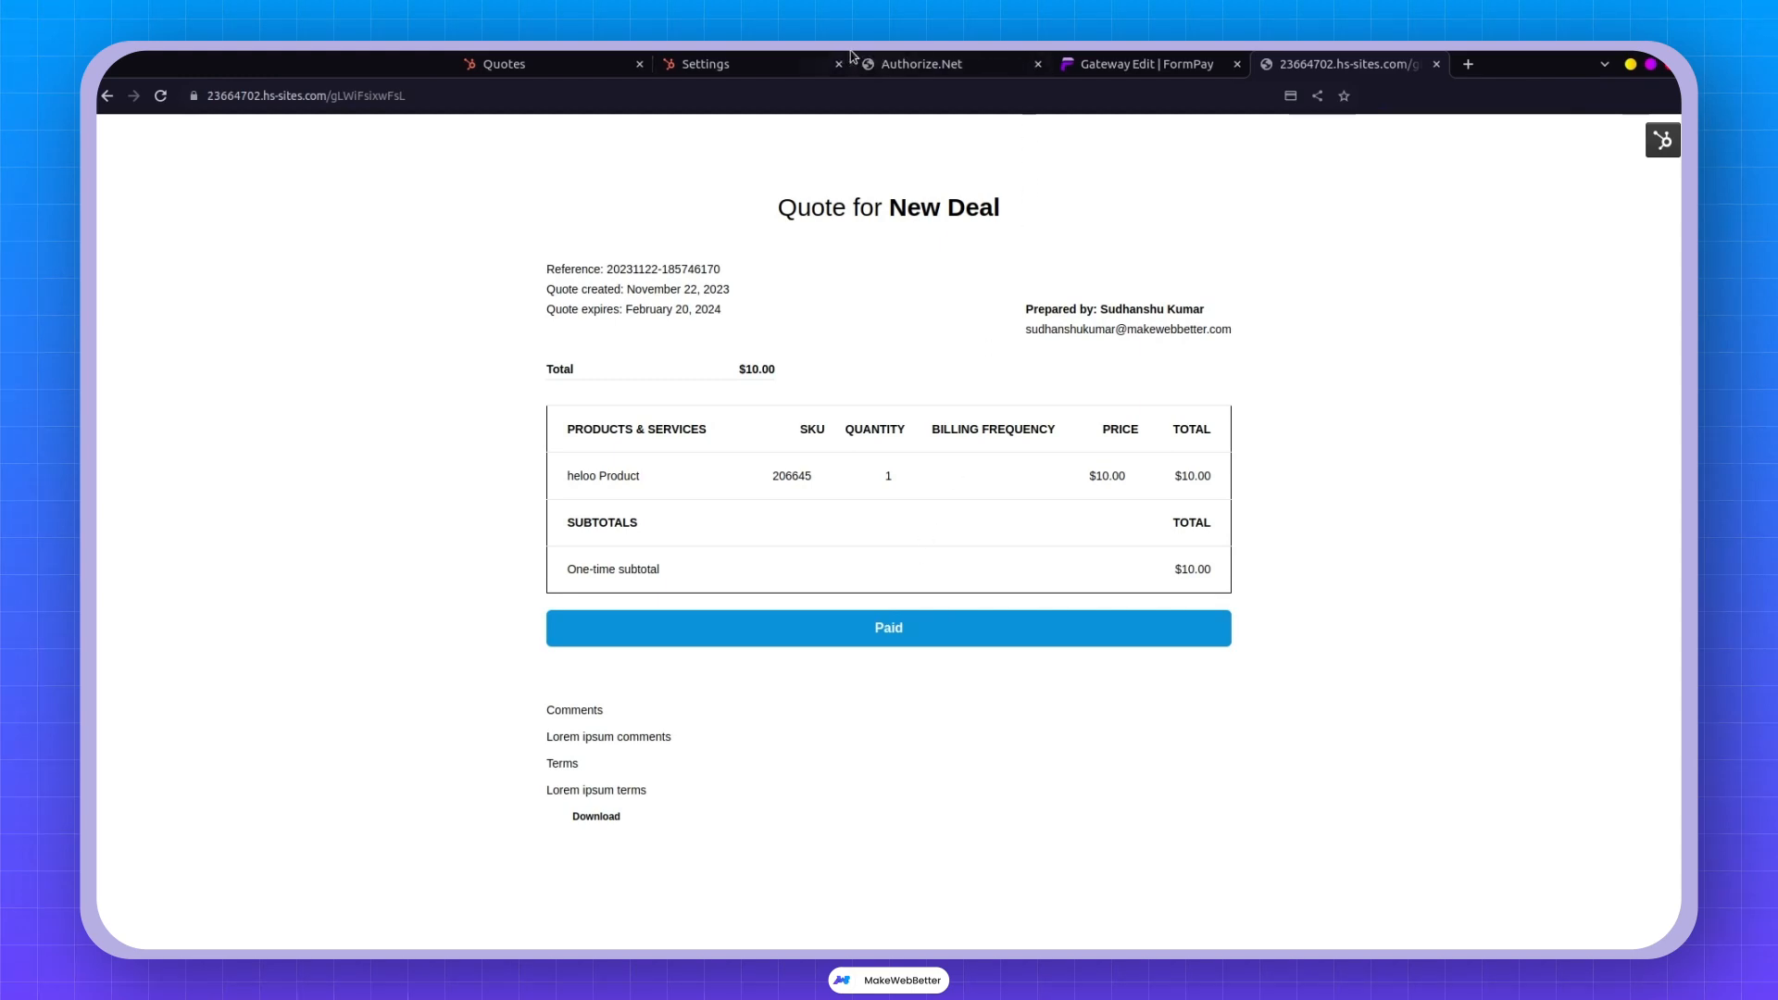
Check Authorize.Net's unsettled transactions for the newest USD 10.00 payment, then return to HubSpot quotes.
left_click(920, 63)
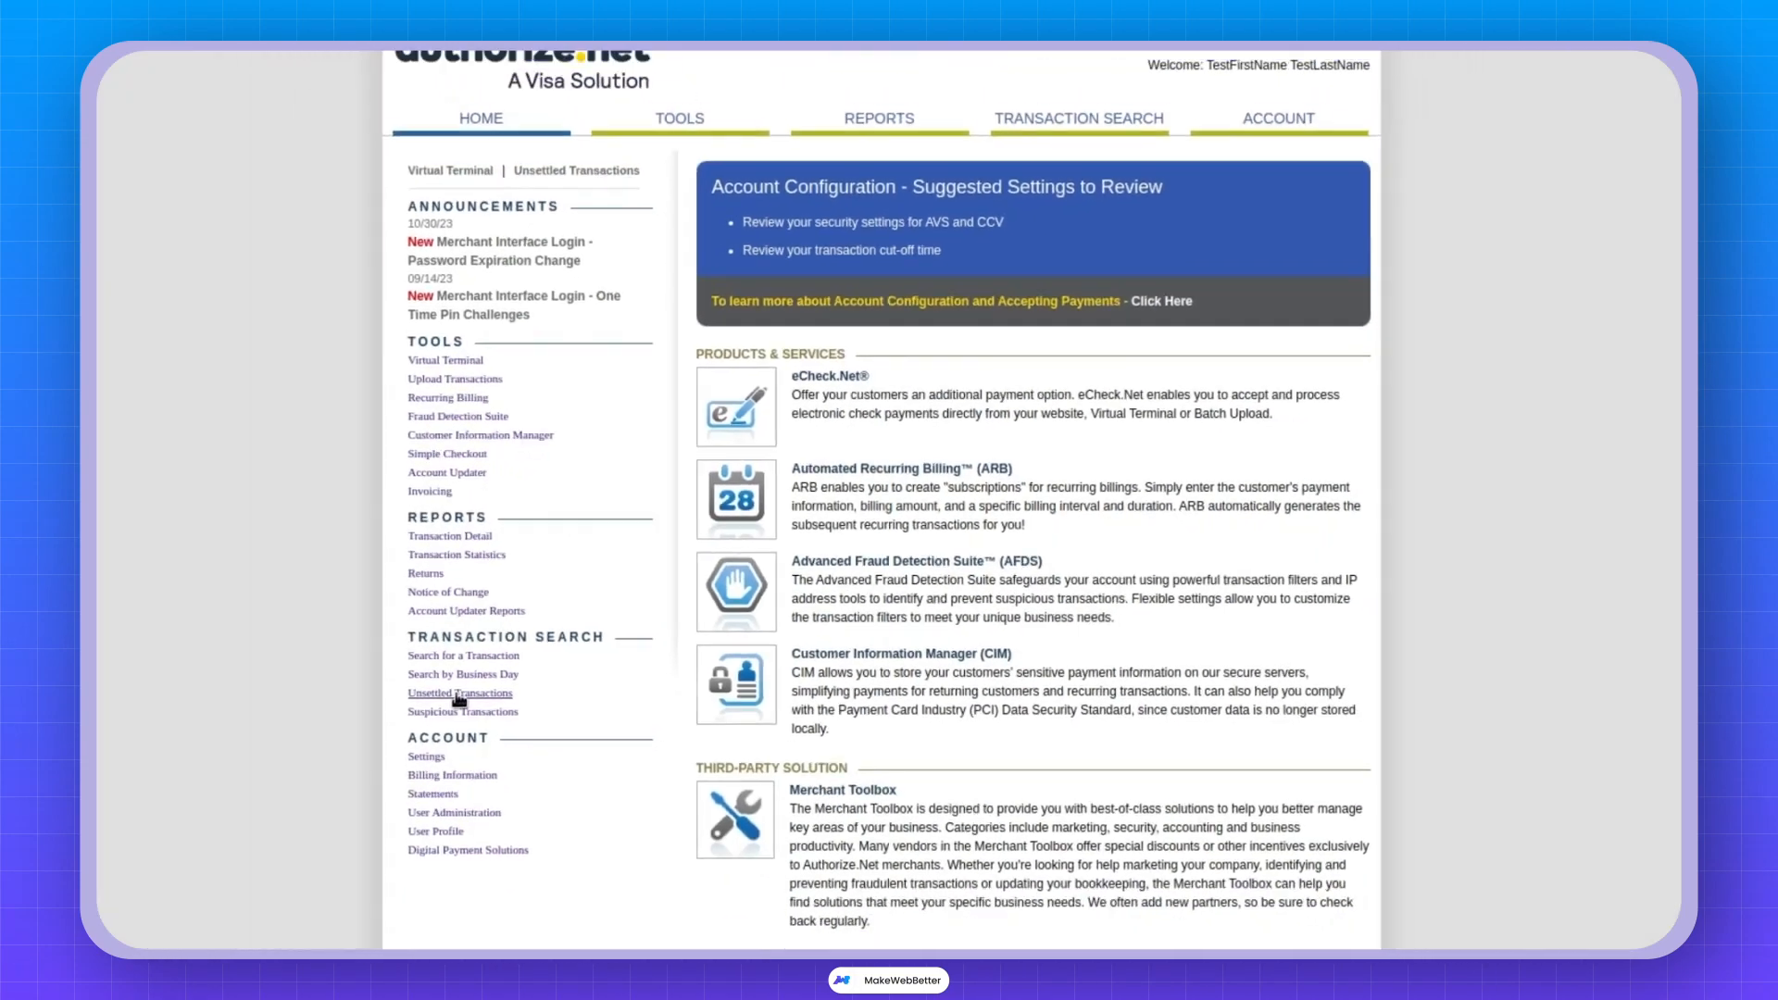
left_click(313, 761)
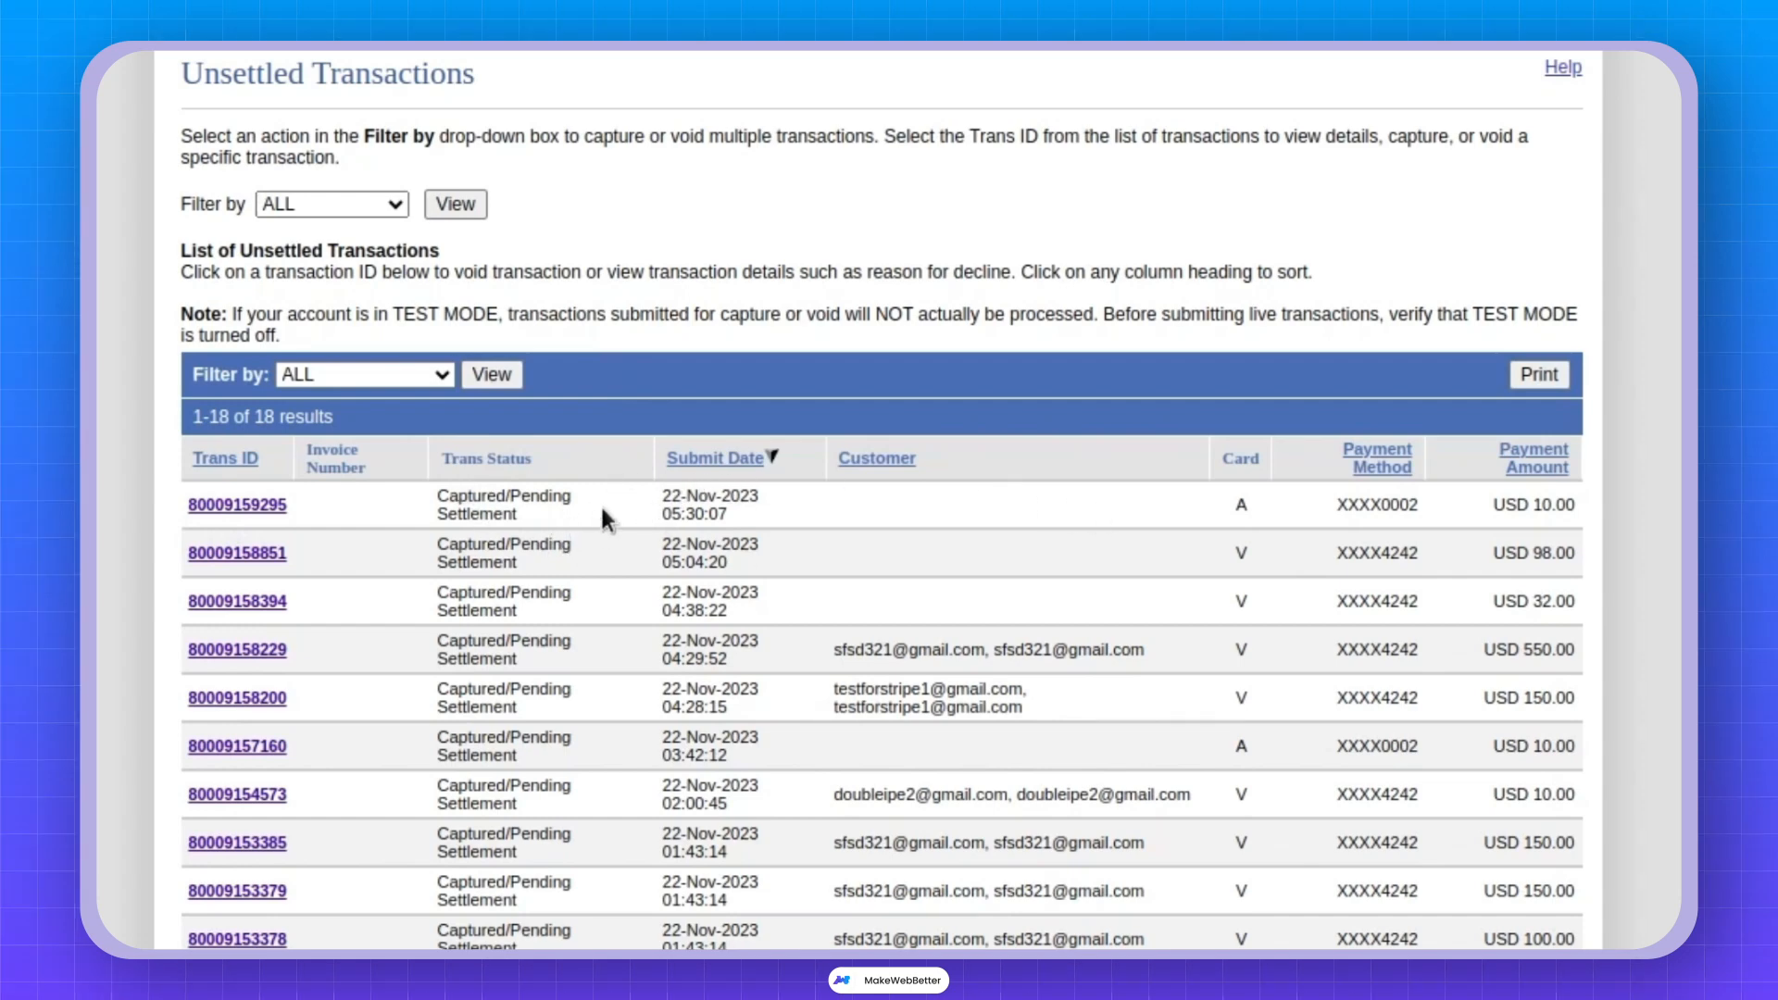
left_click_drag(1517, 511, 1588, 505)
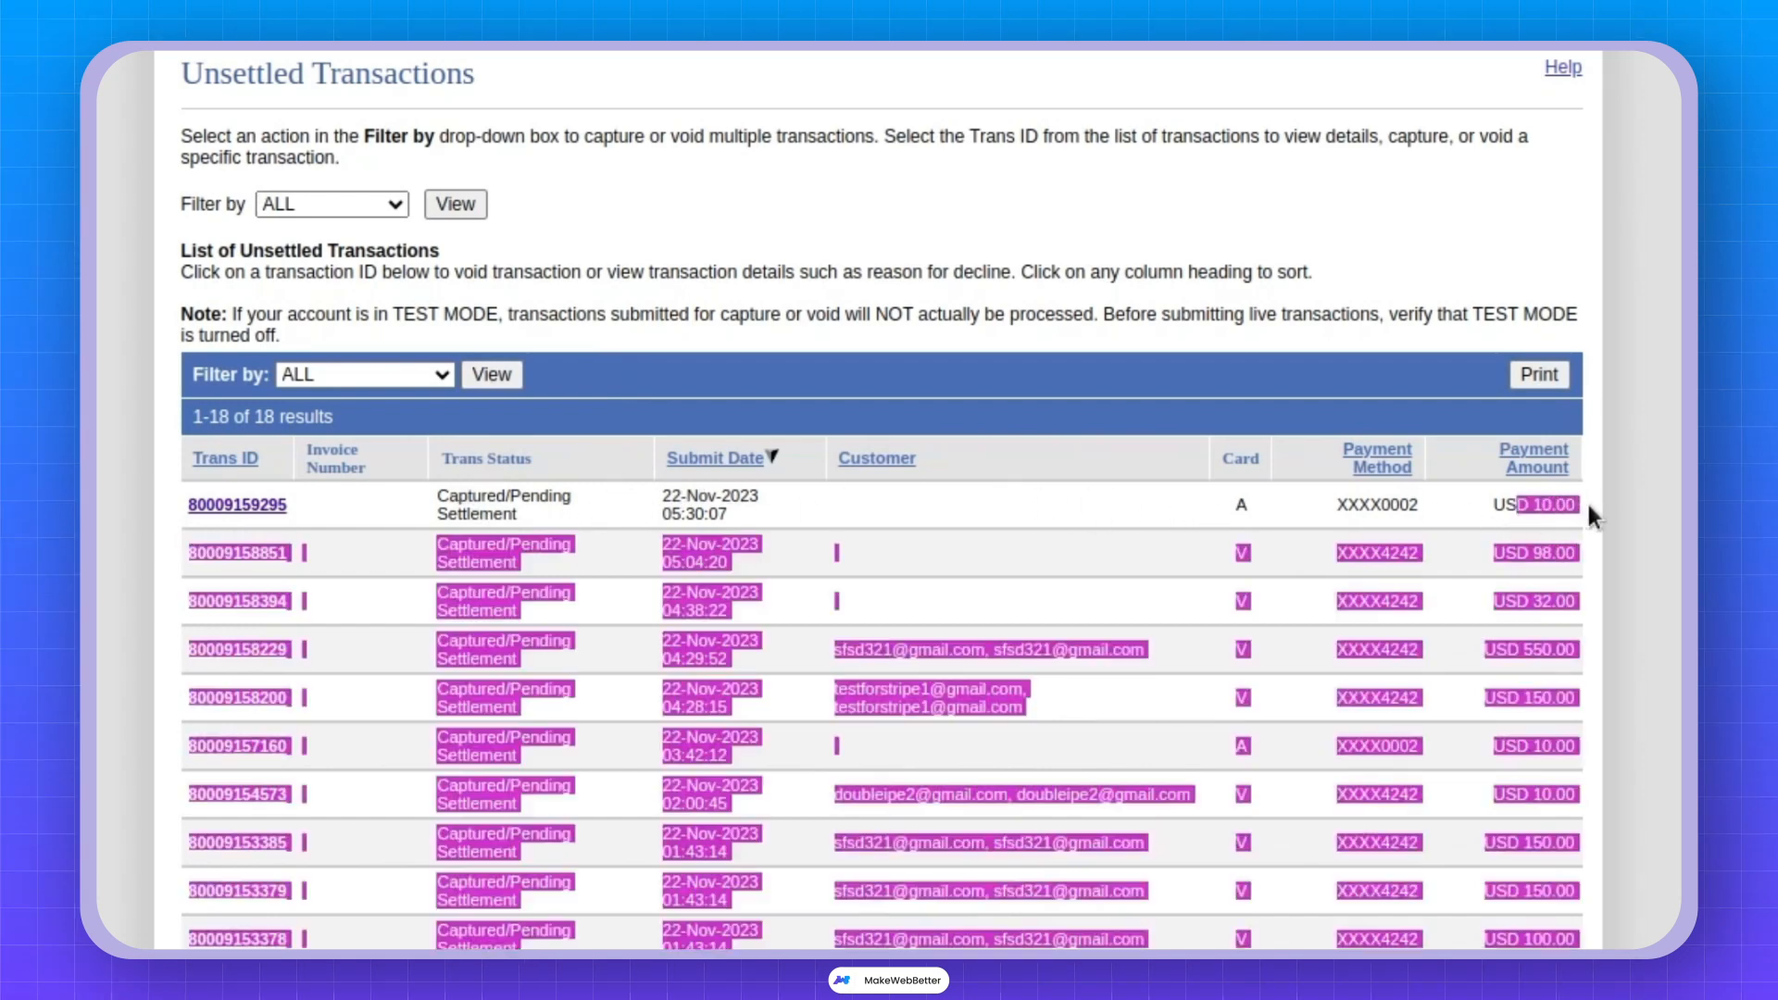
left_click(1324, 500)
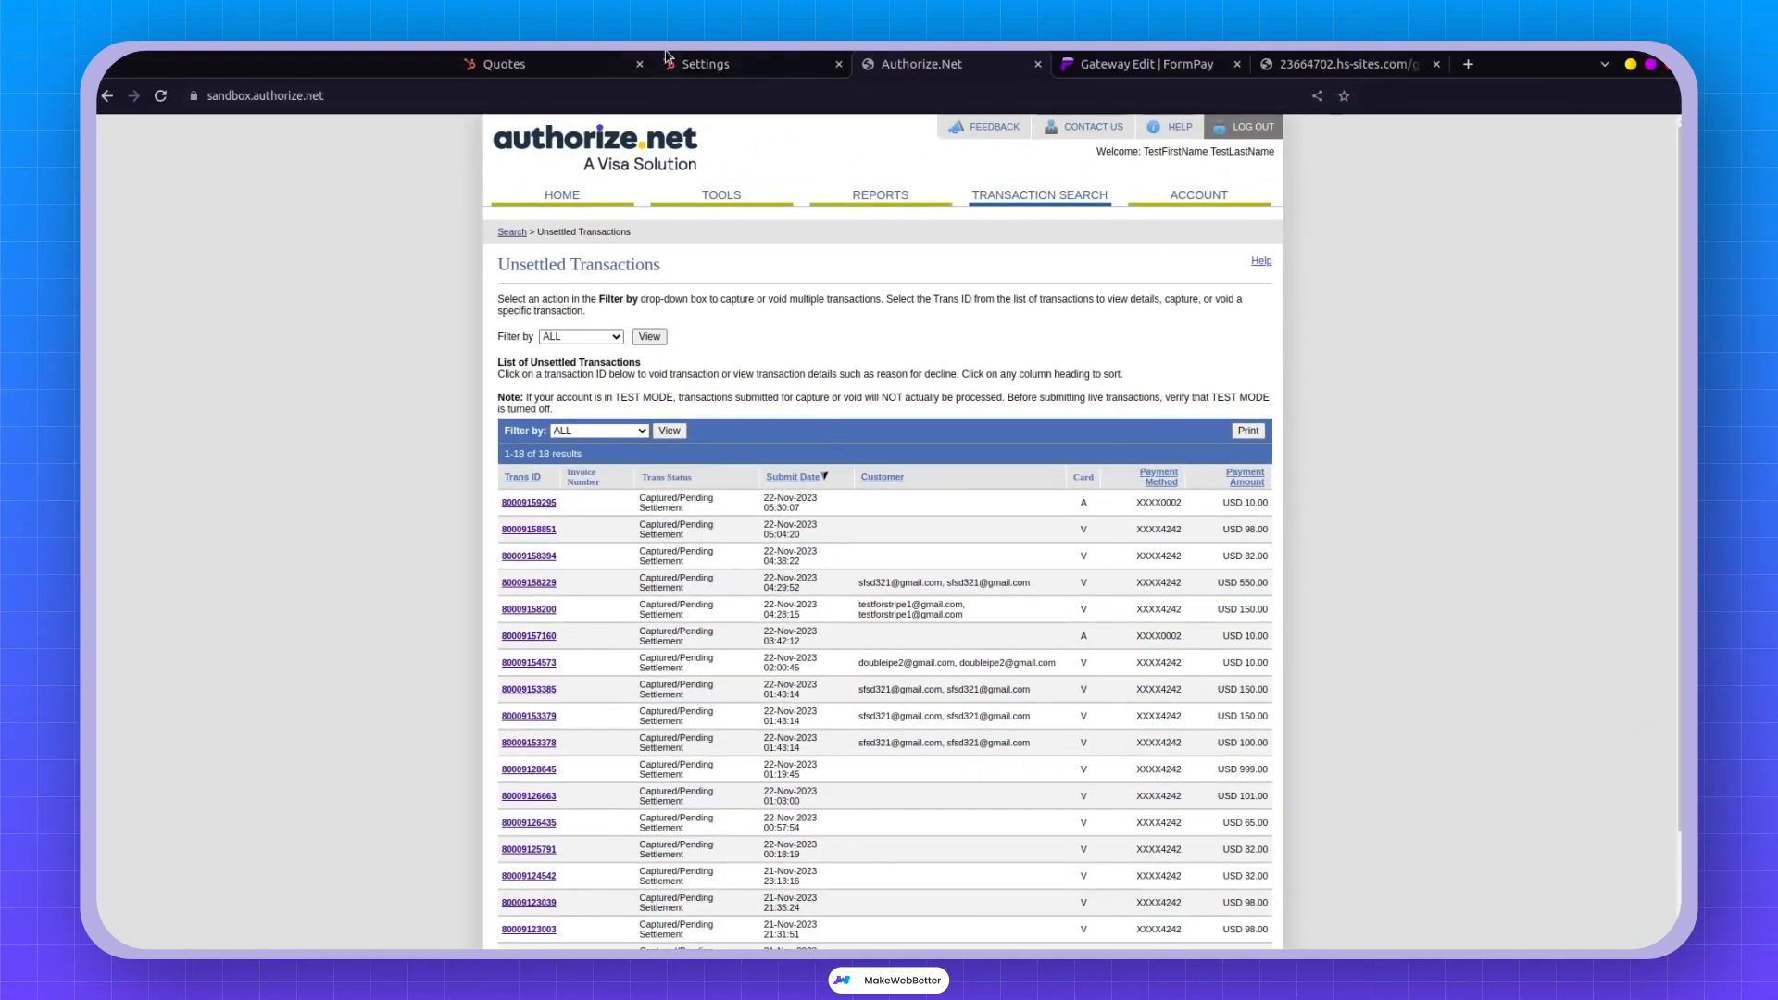
left_click(519, 64)
Open Contacts in a new tab, search by the contact's e-mail, and open their record.
mouse_move(144, 164)
right_click(148, 218)
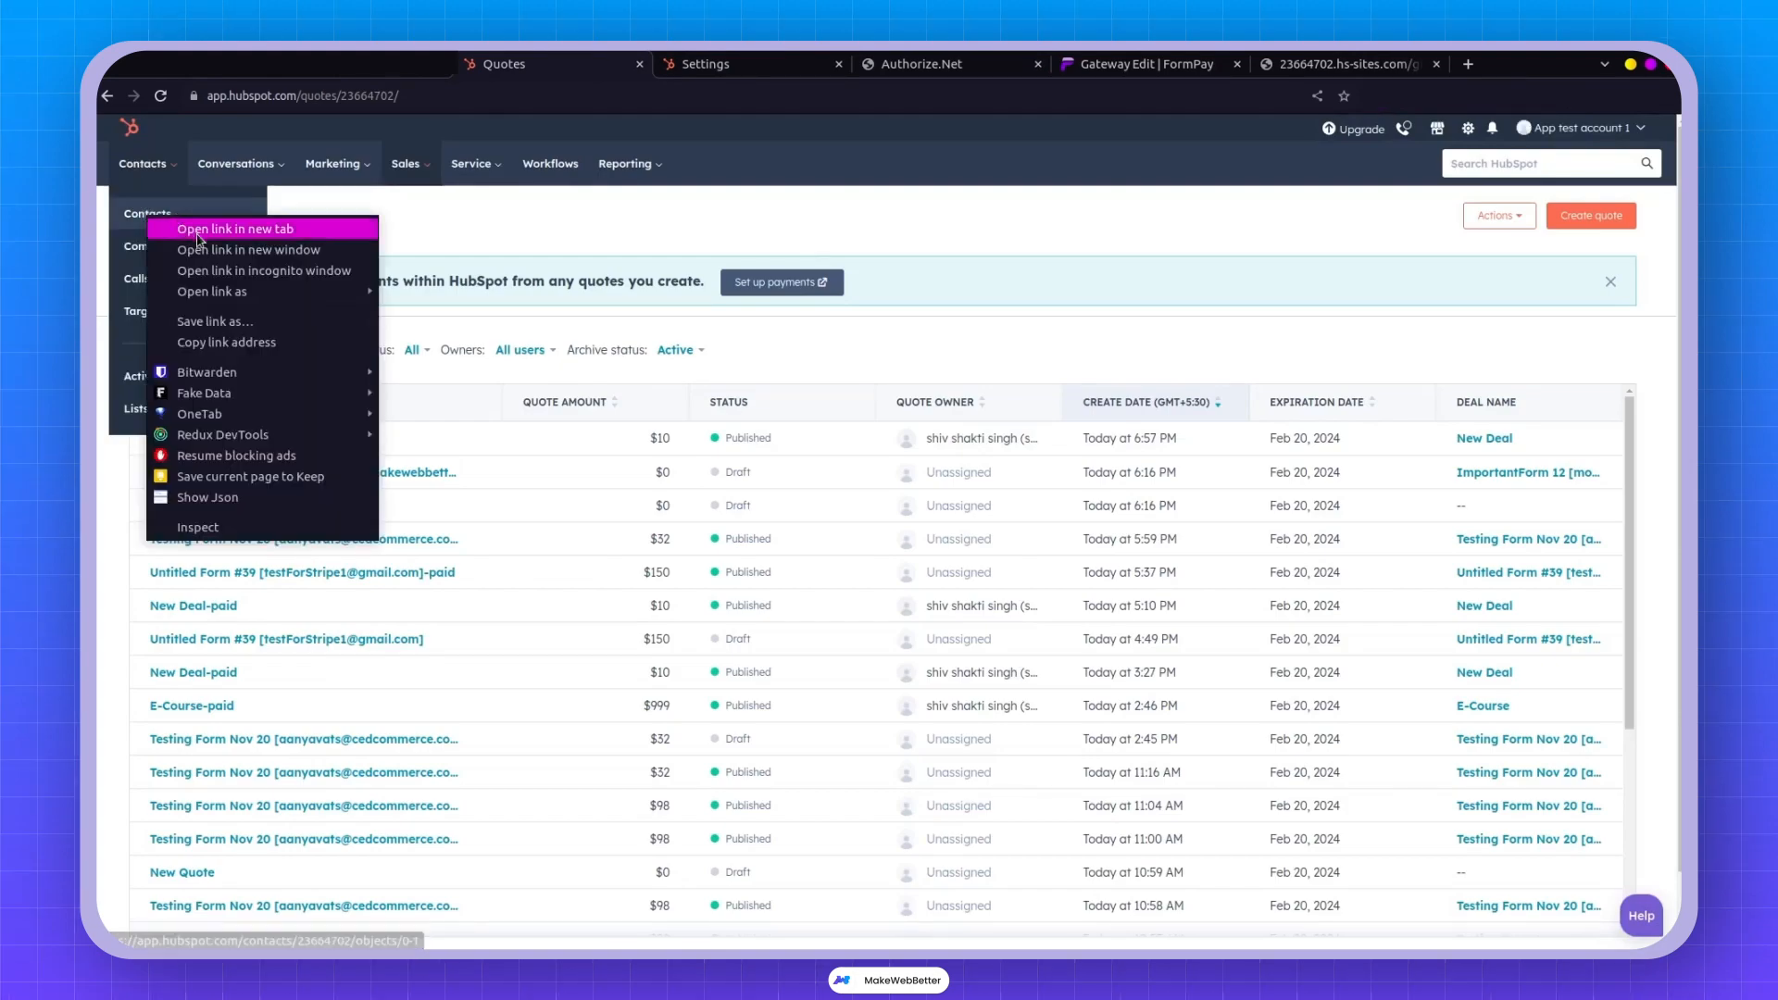
left_click(199, 227)
left_click(713, 64)
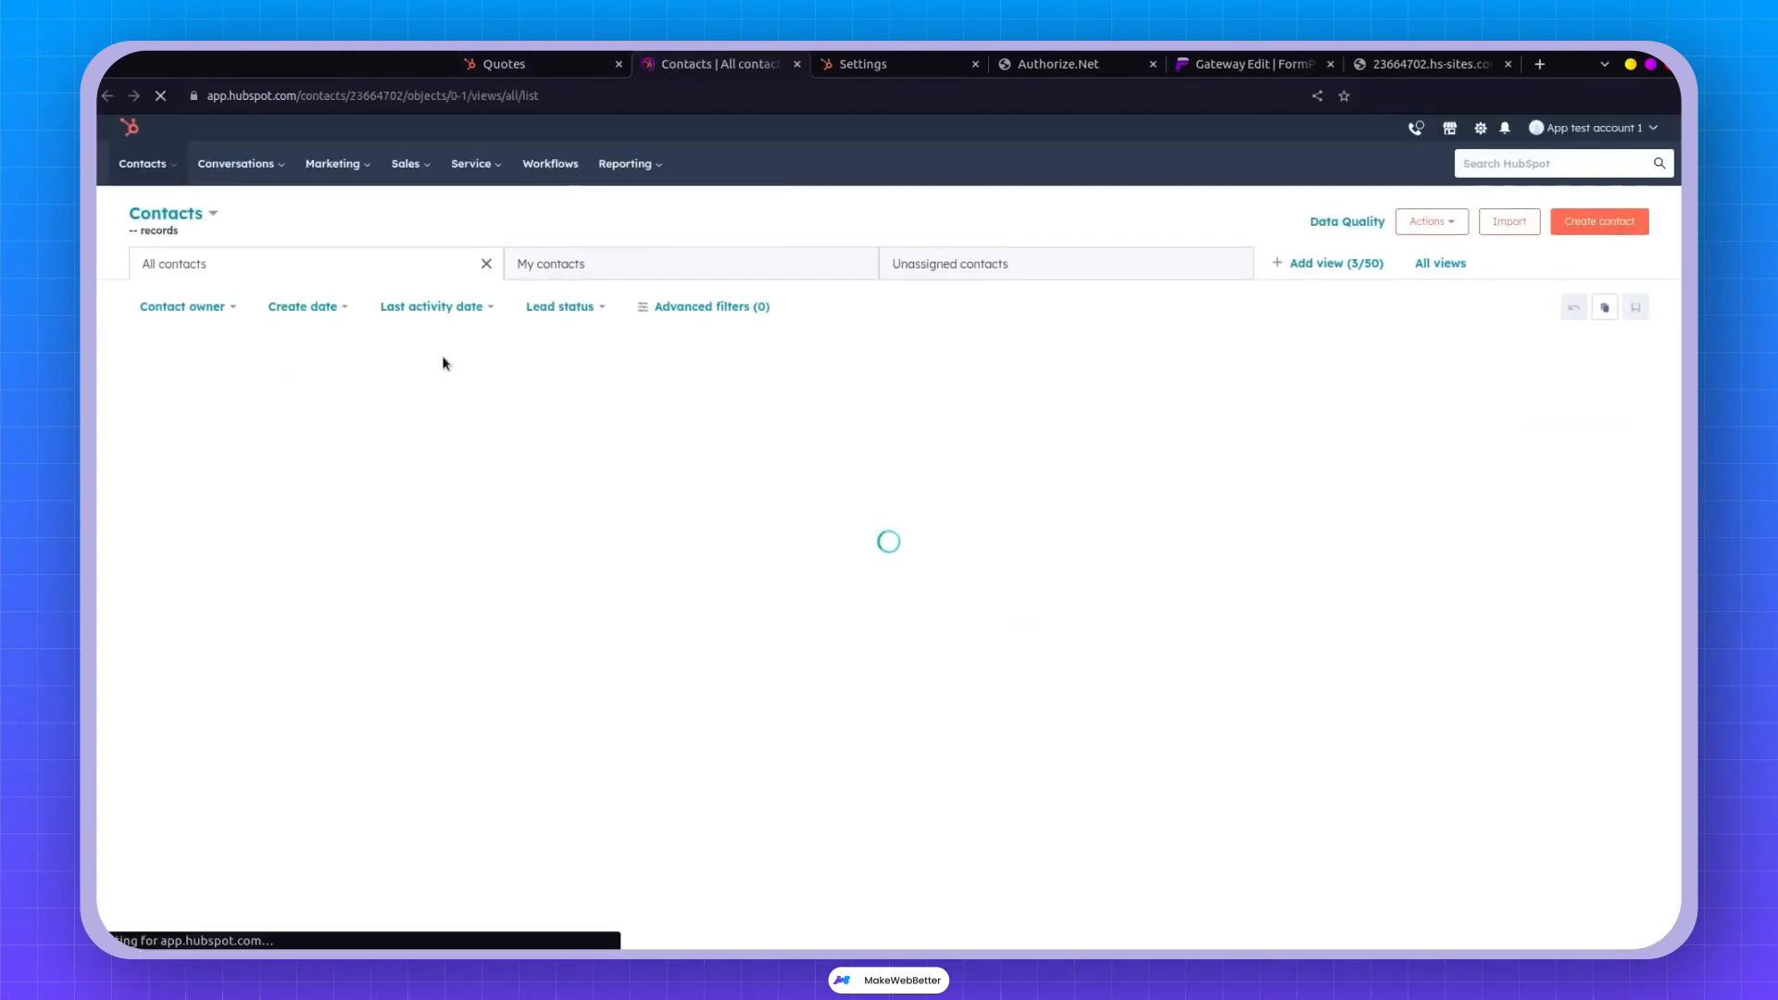
left_click(219, 366)
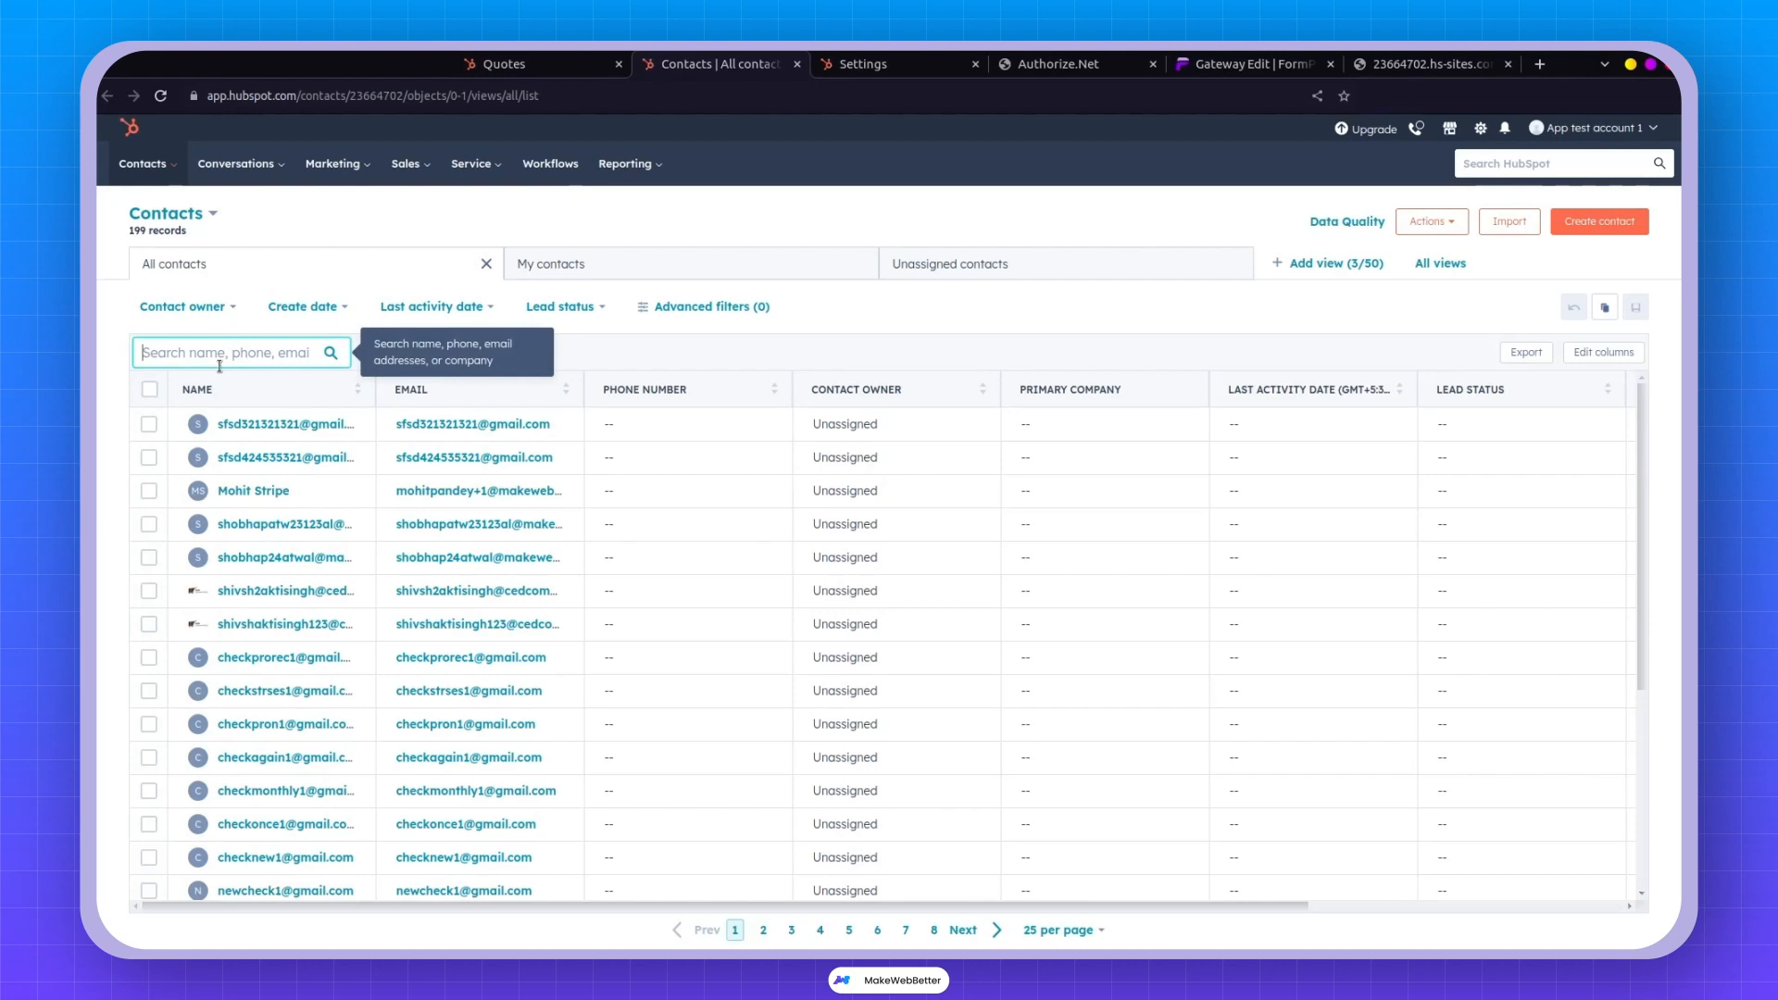
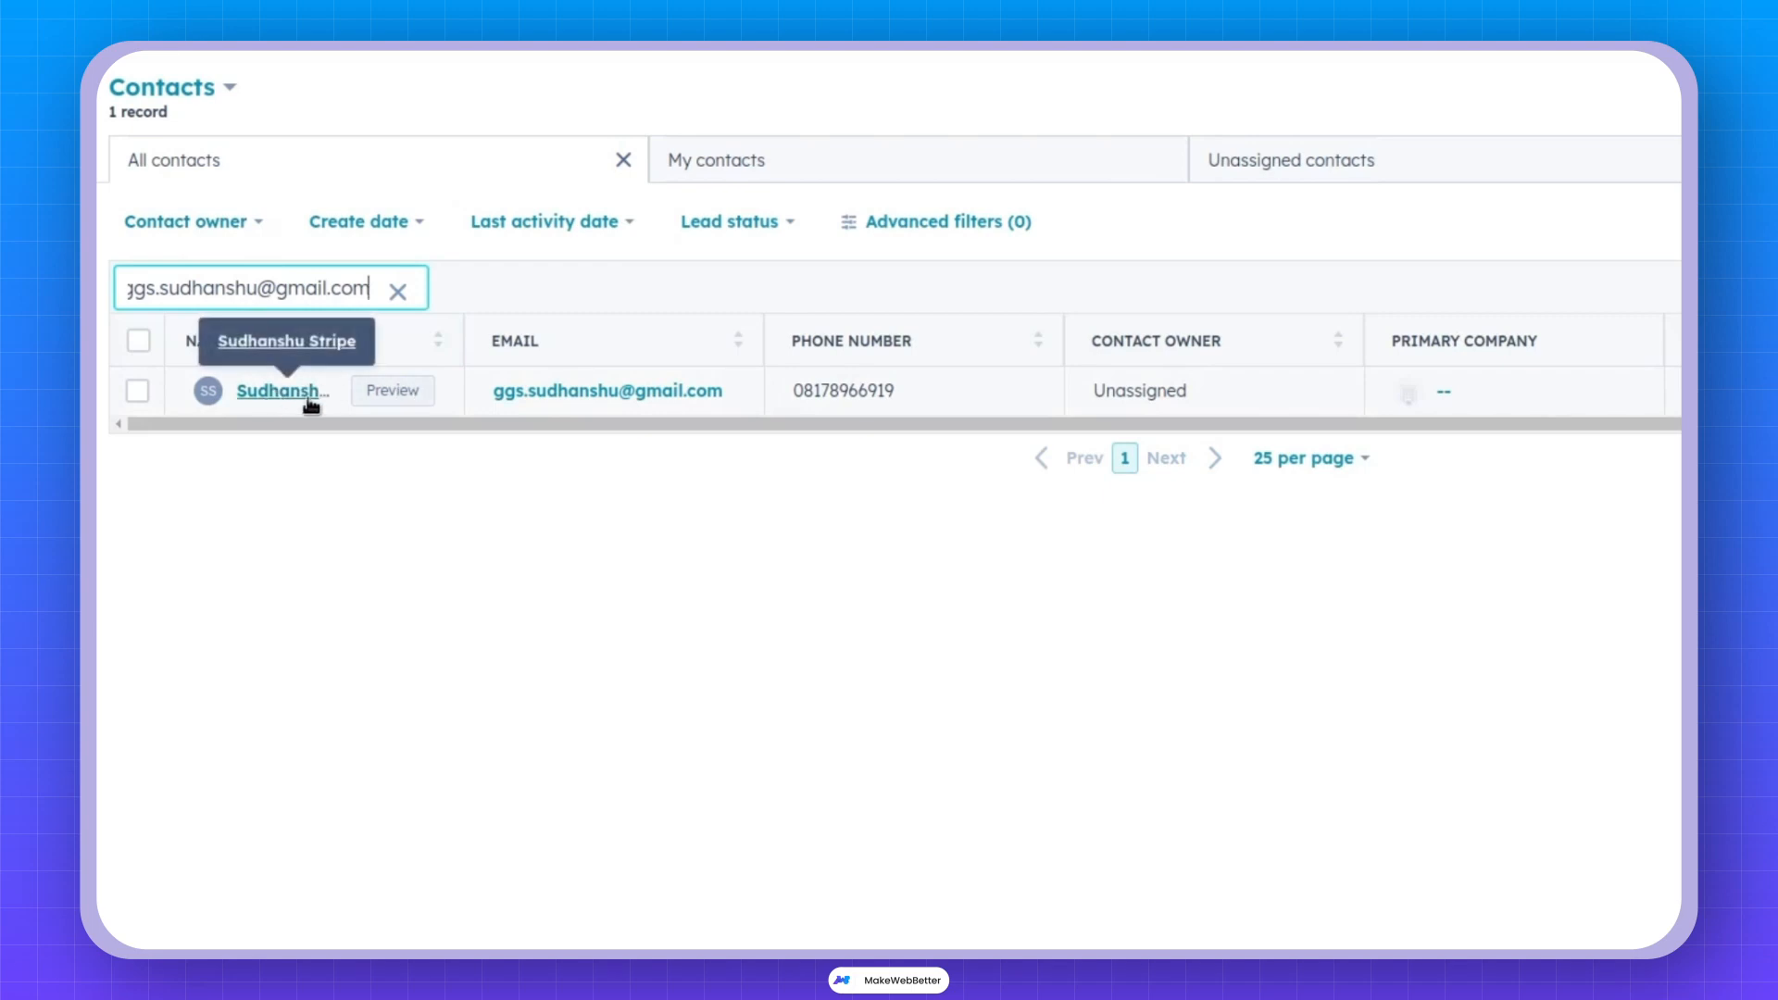
left_click(293, 393)
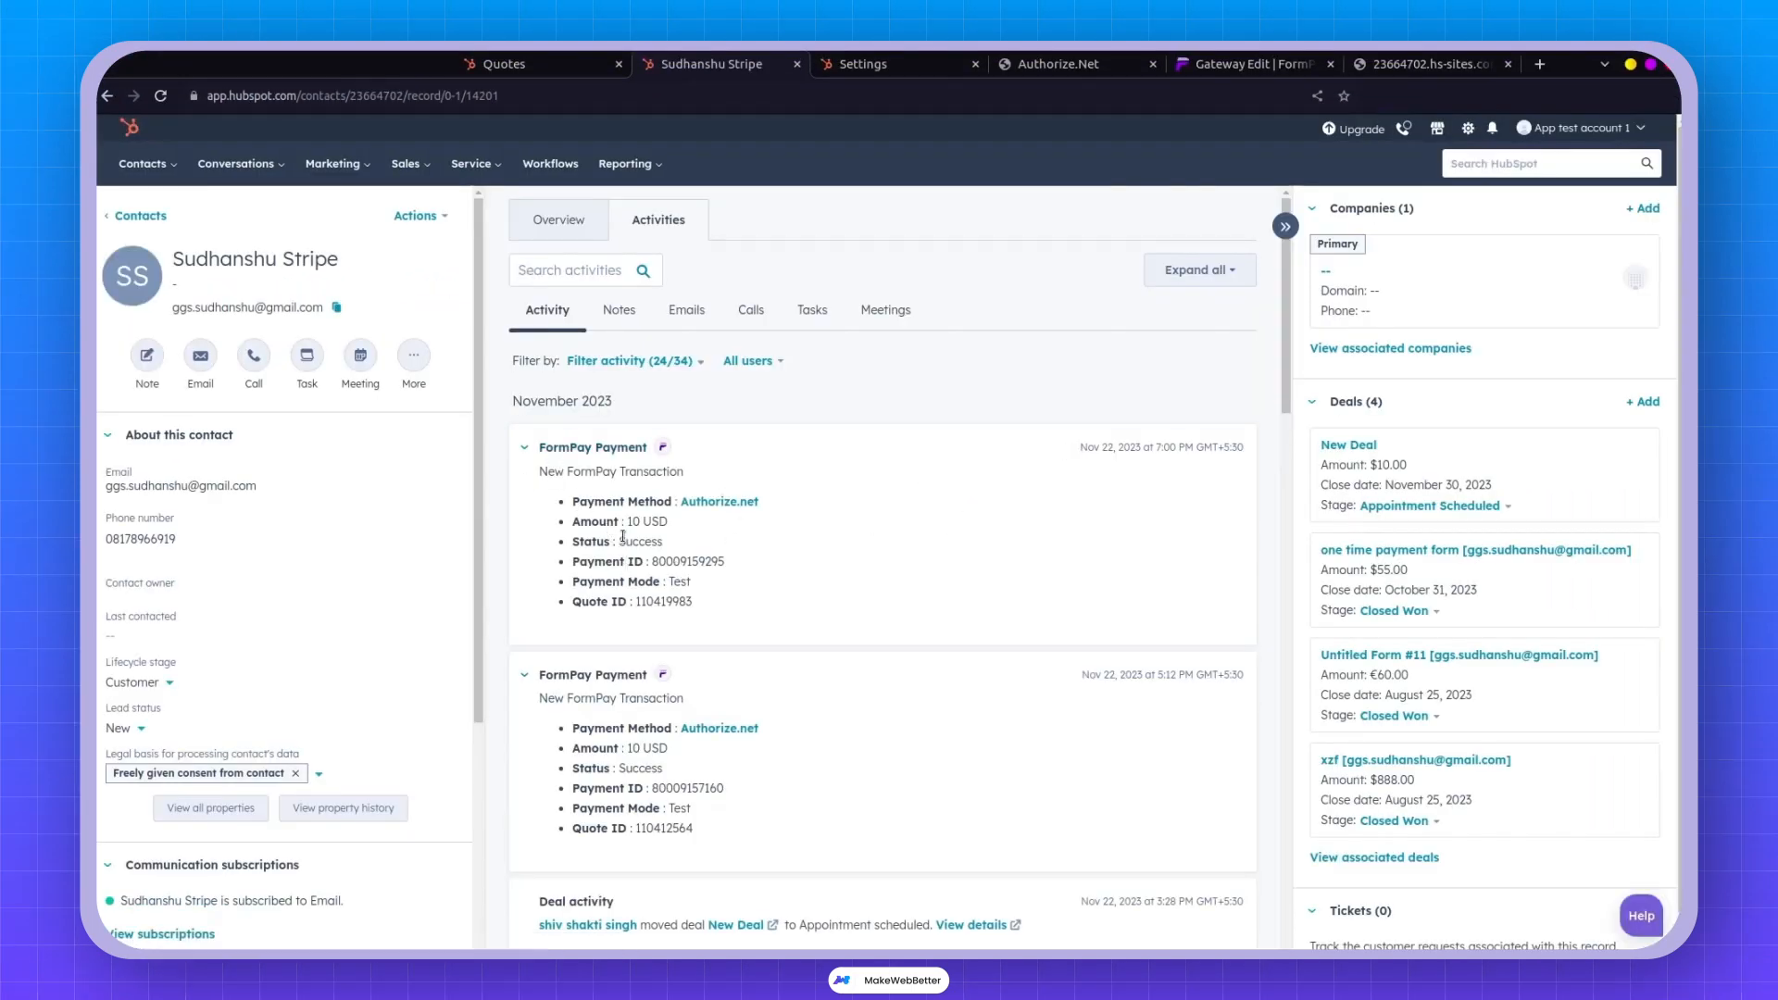
Point out the Authorize.net payment's Quote ID and payment ID, then expand the latest FormPay payment.
left_click_drag(587, 501, 746, 501)
left_click_drag(617, 602, 731, 618)
mouse_move(1549, 937)
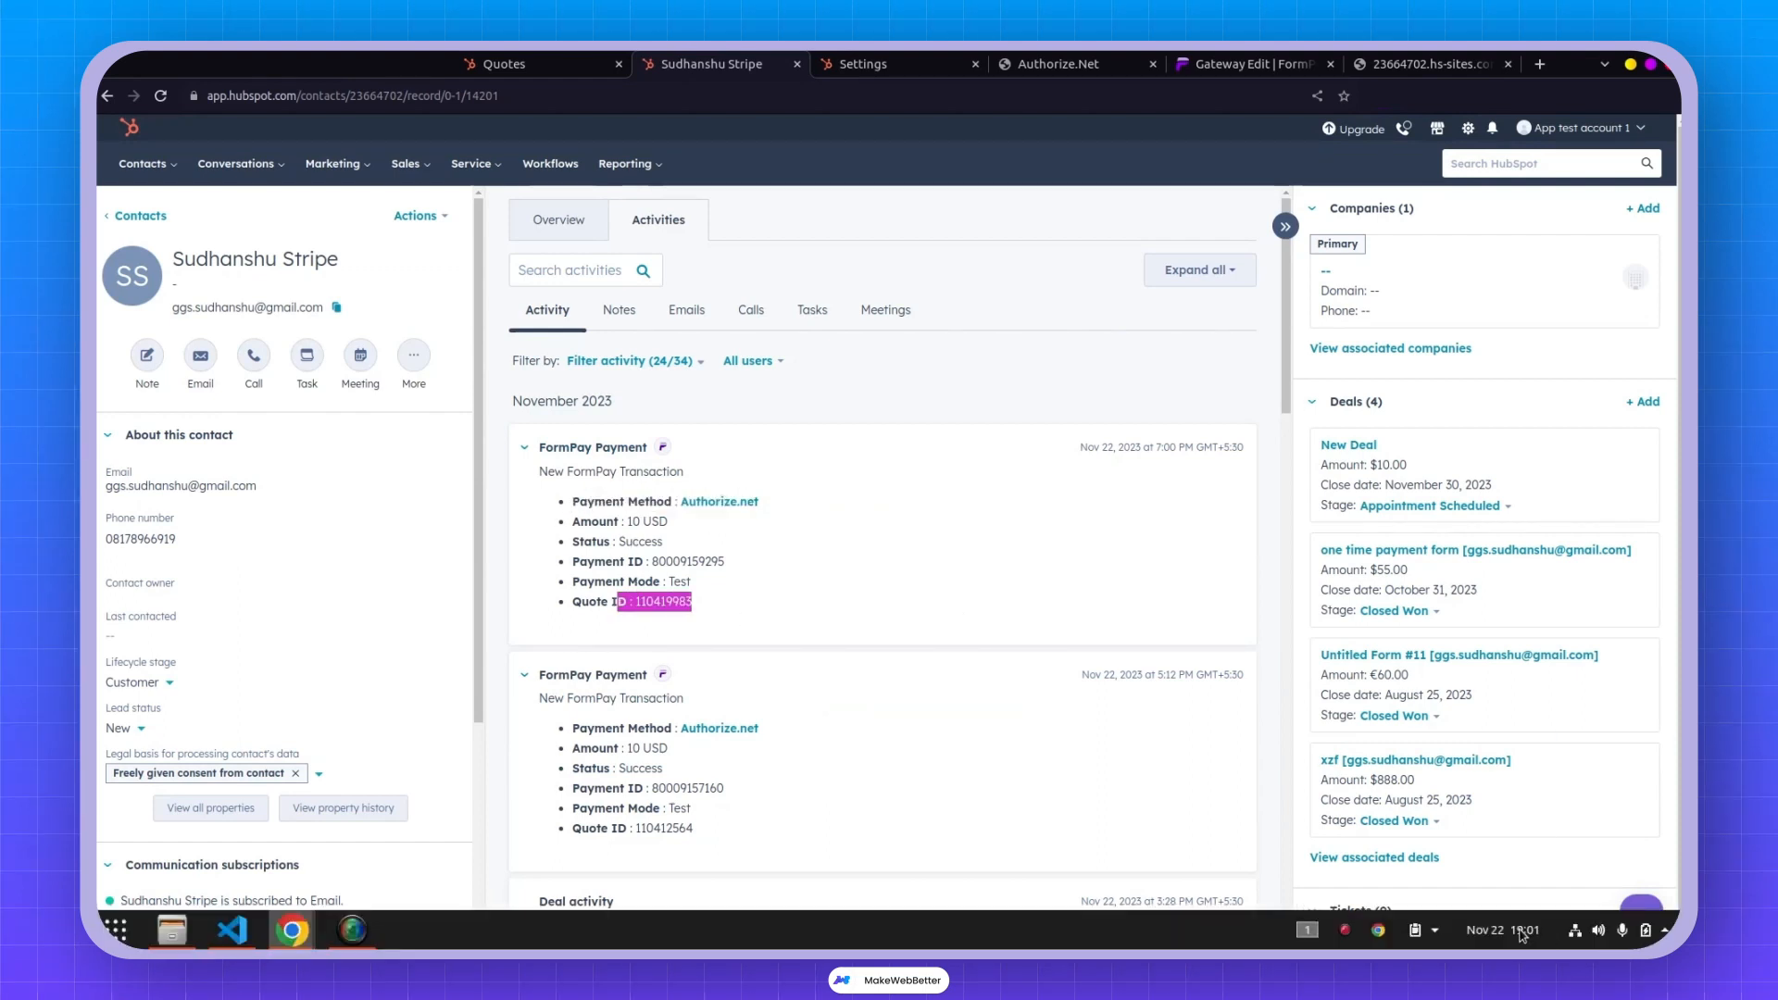
left_click(1158, 454)
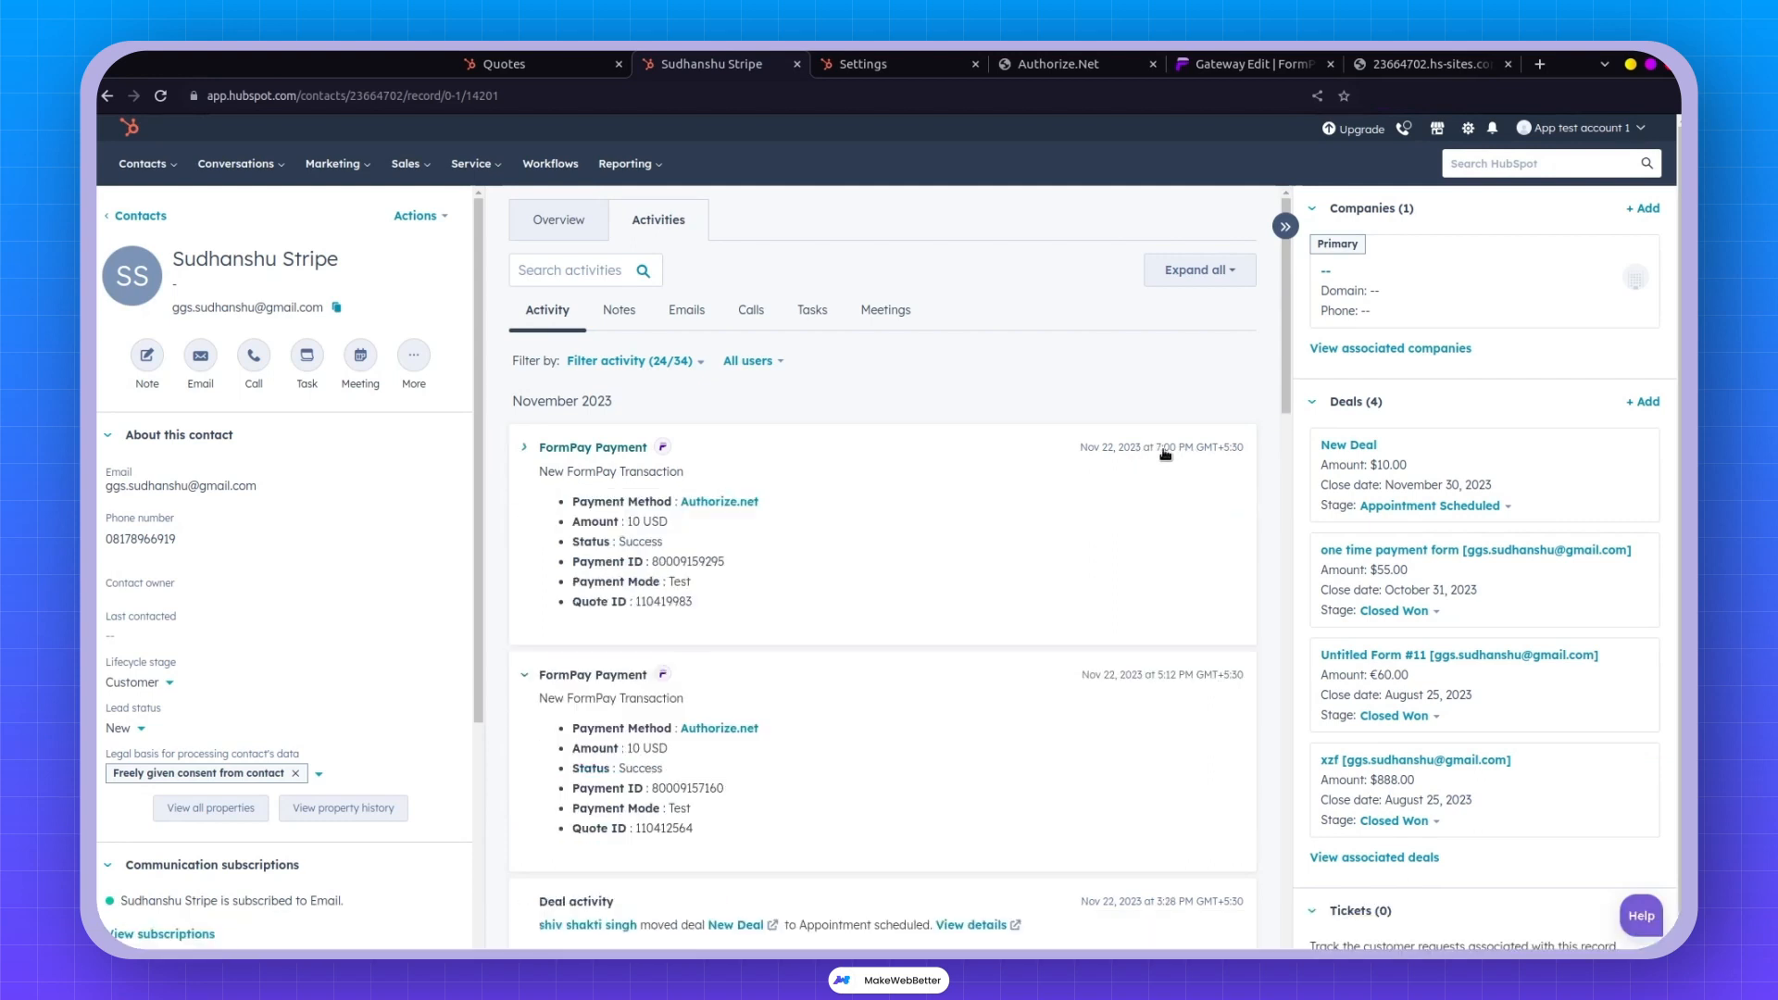
double_click(665, 602)
left_click(694, 558)
double_click(714, 559)
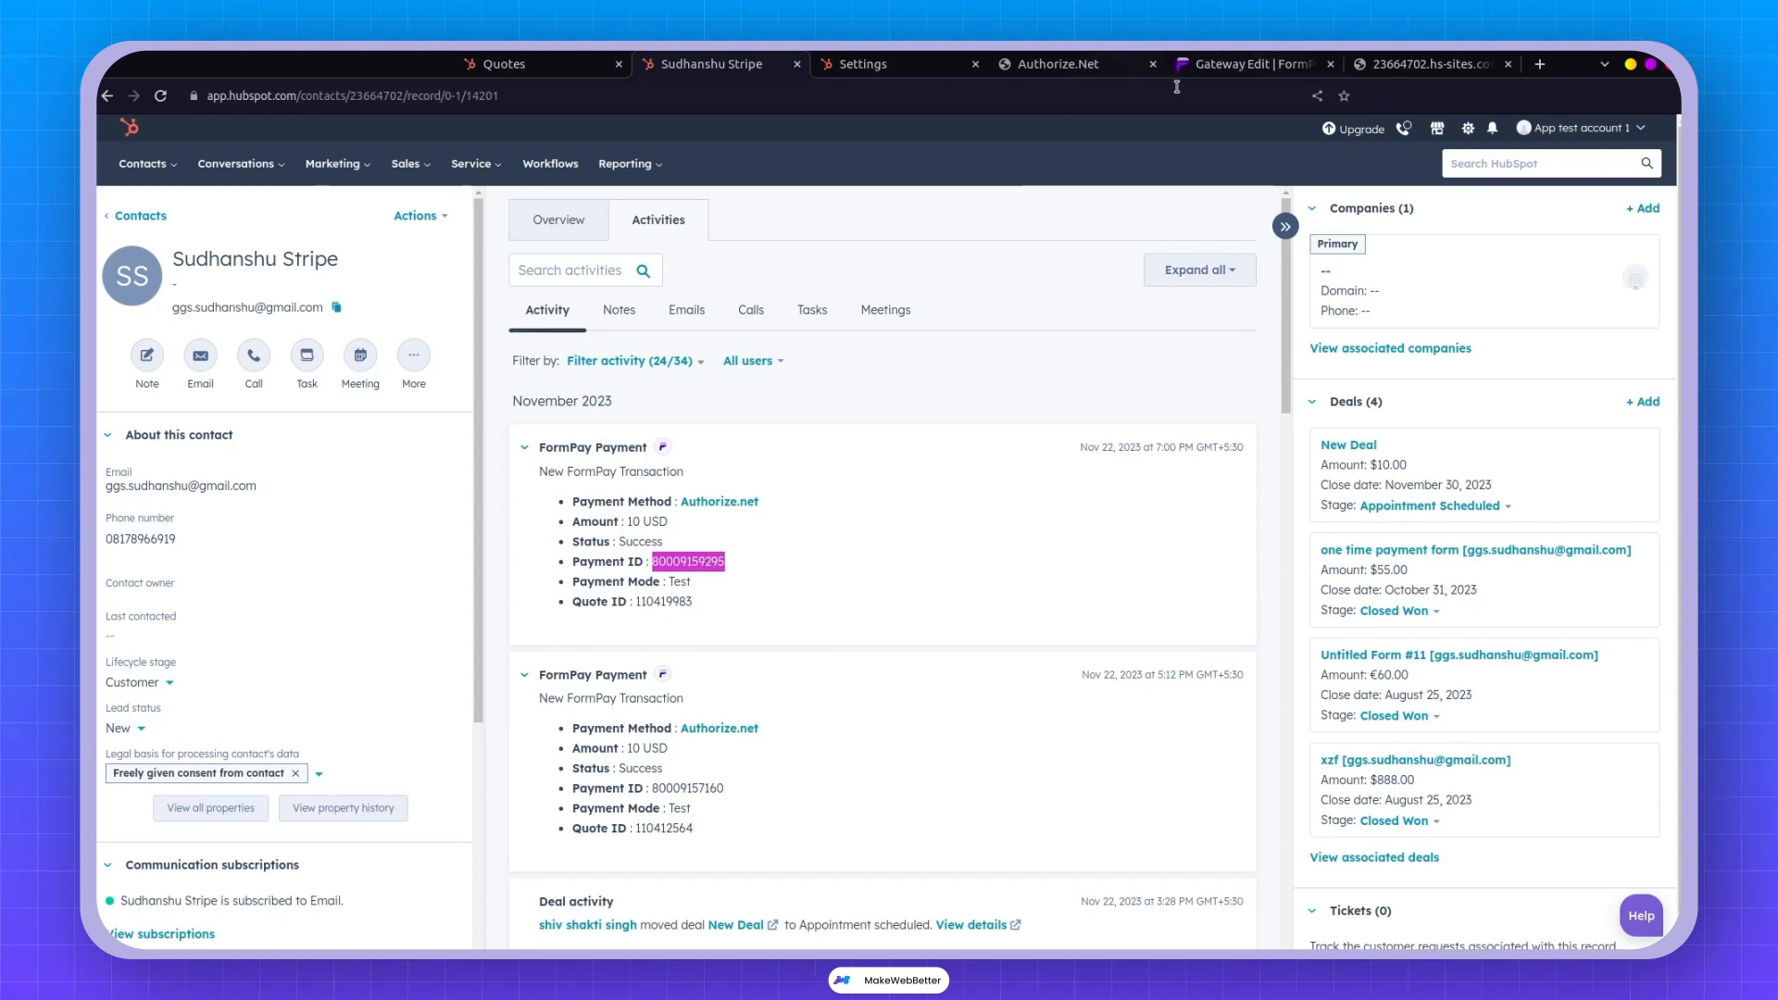
scroll(1404, 631, "down", 15)
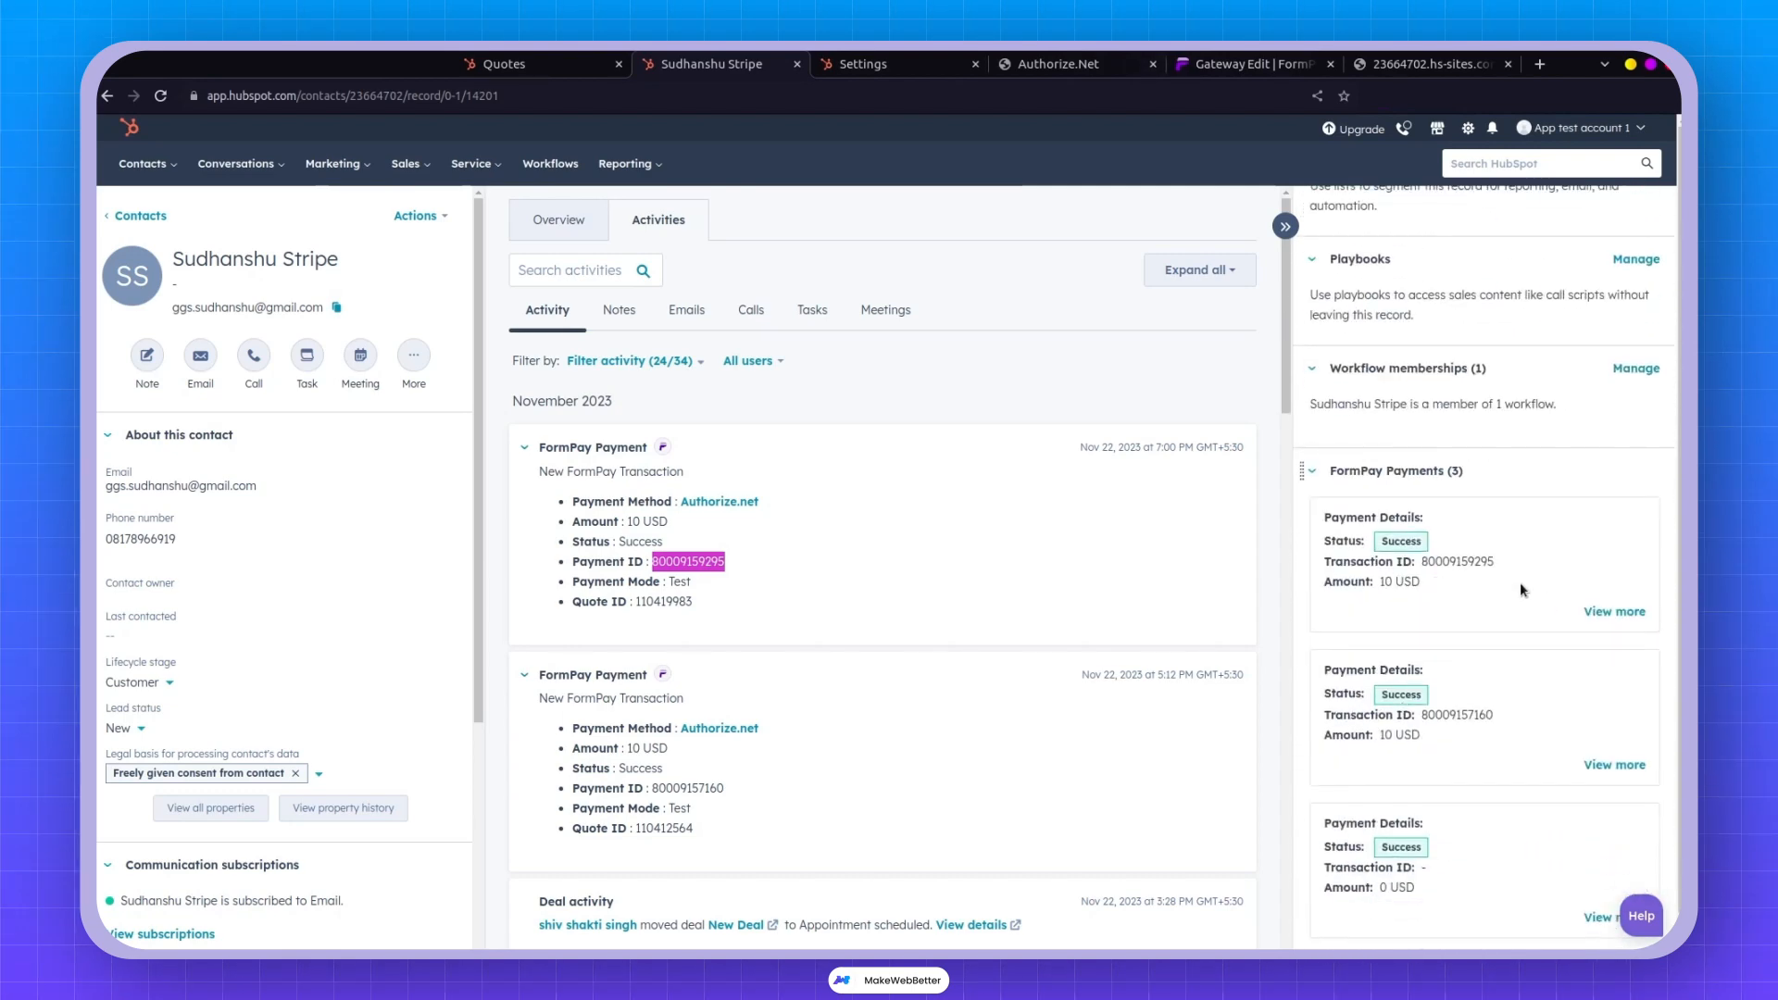
left_click(1614, 611)
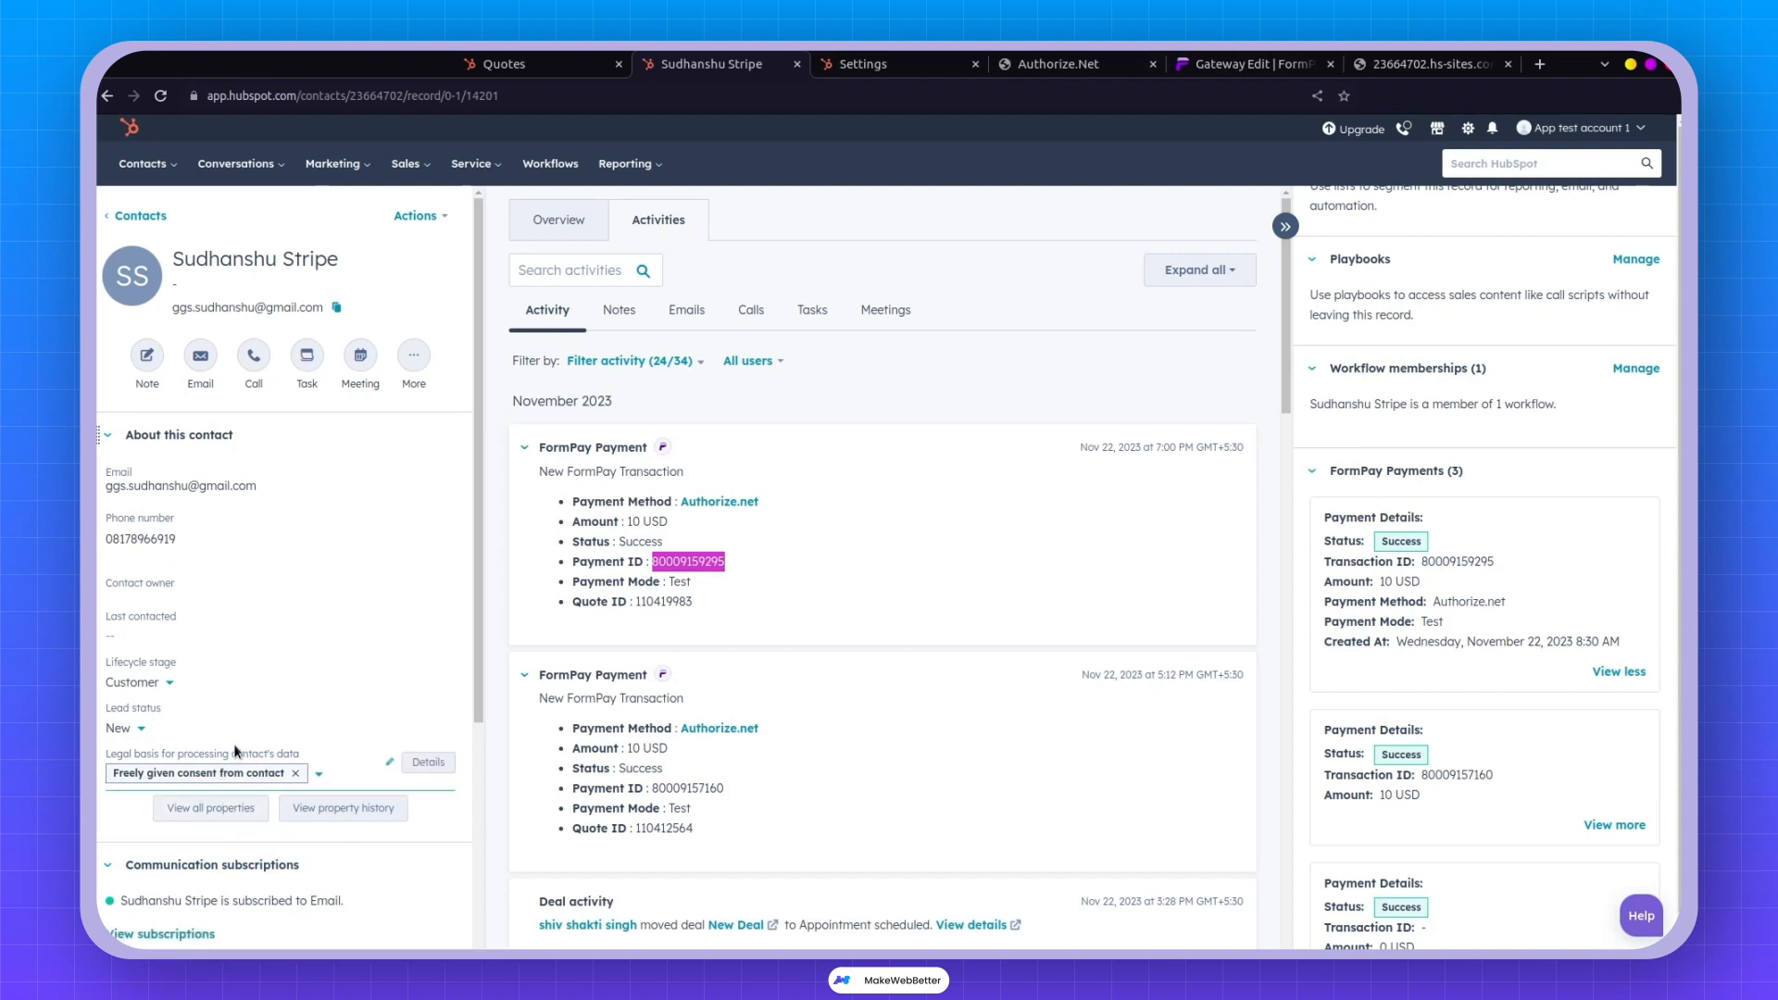
Go to Sales > Quotes to see the $10 New Deal quote listed.
left_click(406, 176)
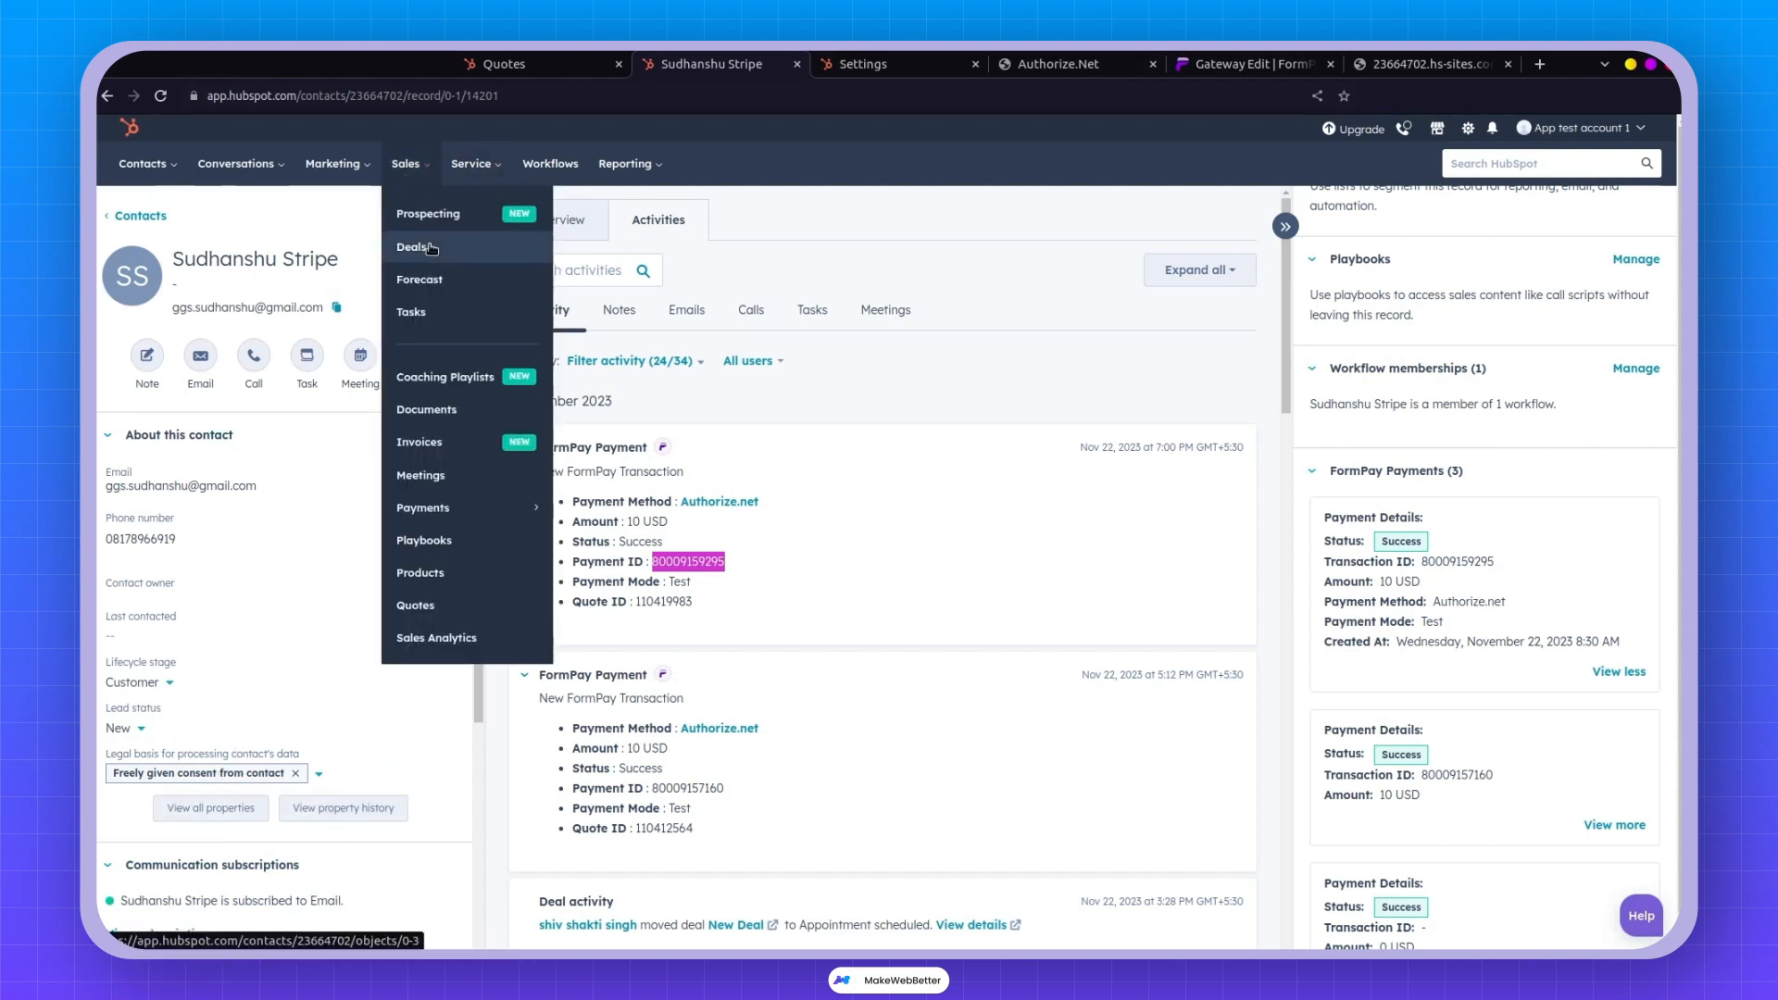
left_click(435, 604)
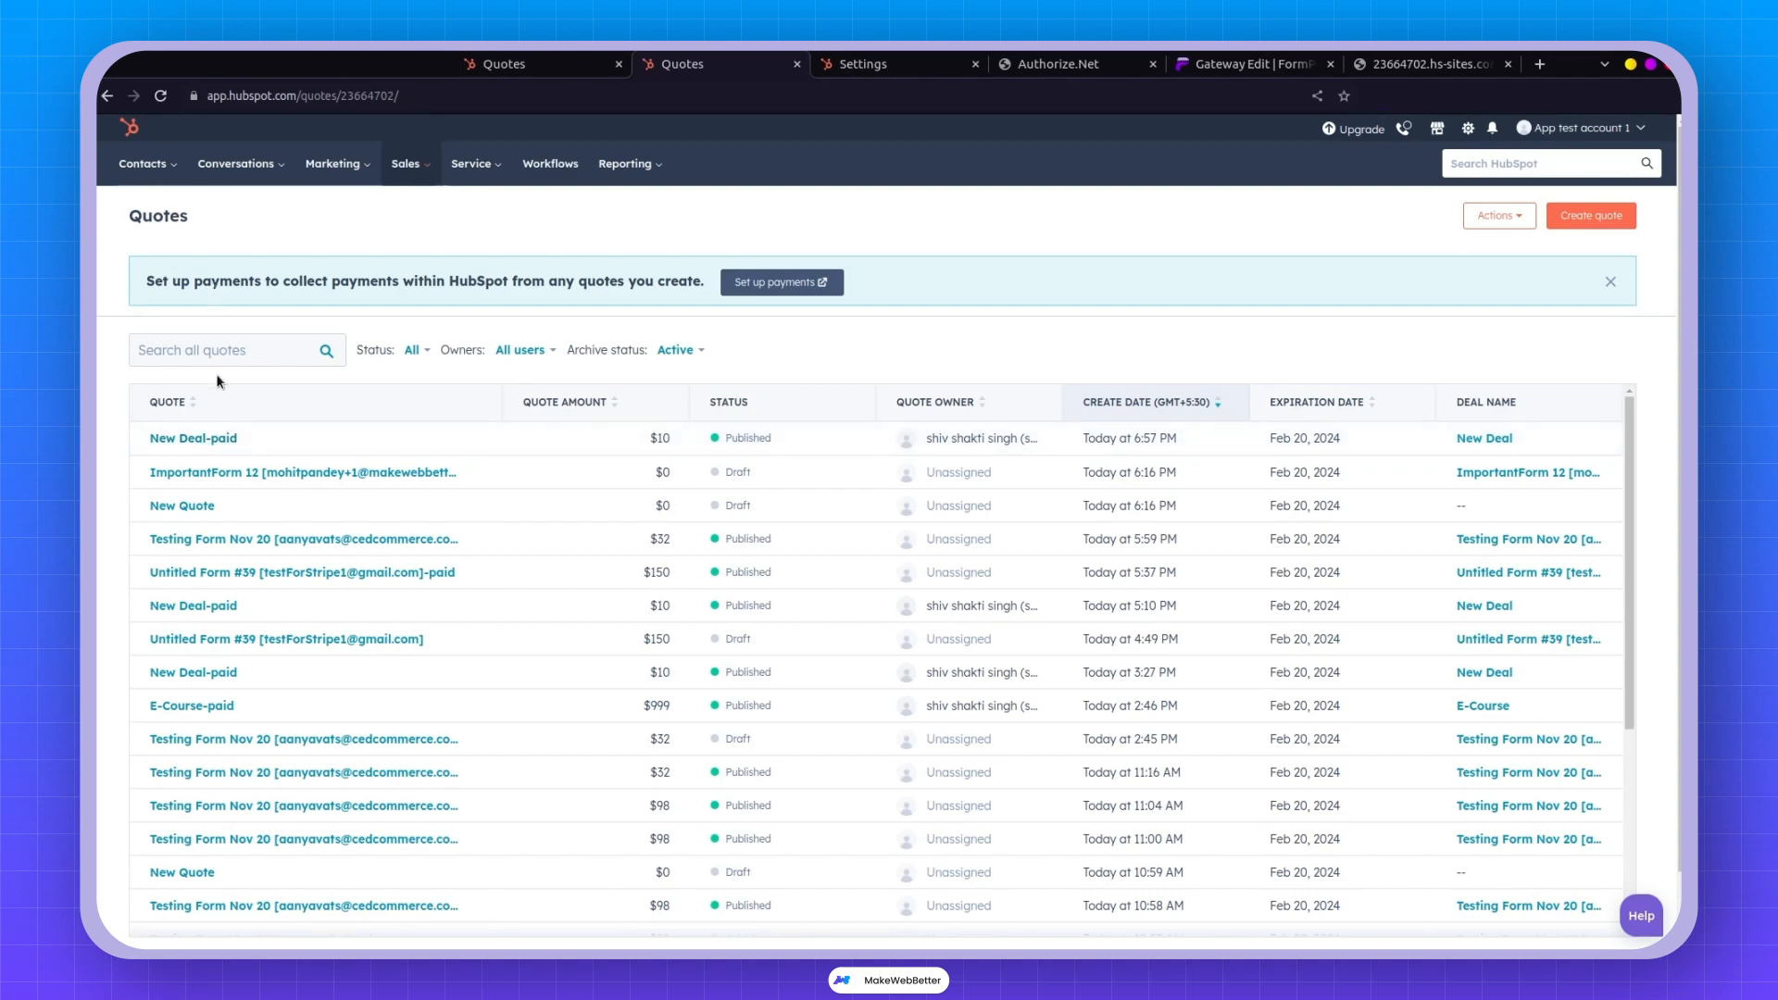
Review FormPay's transaction list, then return to HubSpot Quotes, where the $10 New Deal-paid quote shows Published.
left_click(1222, 61)
left_click(204, 444)
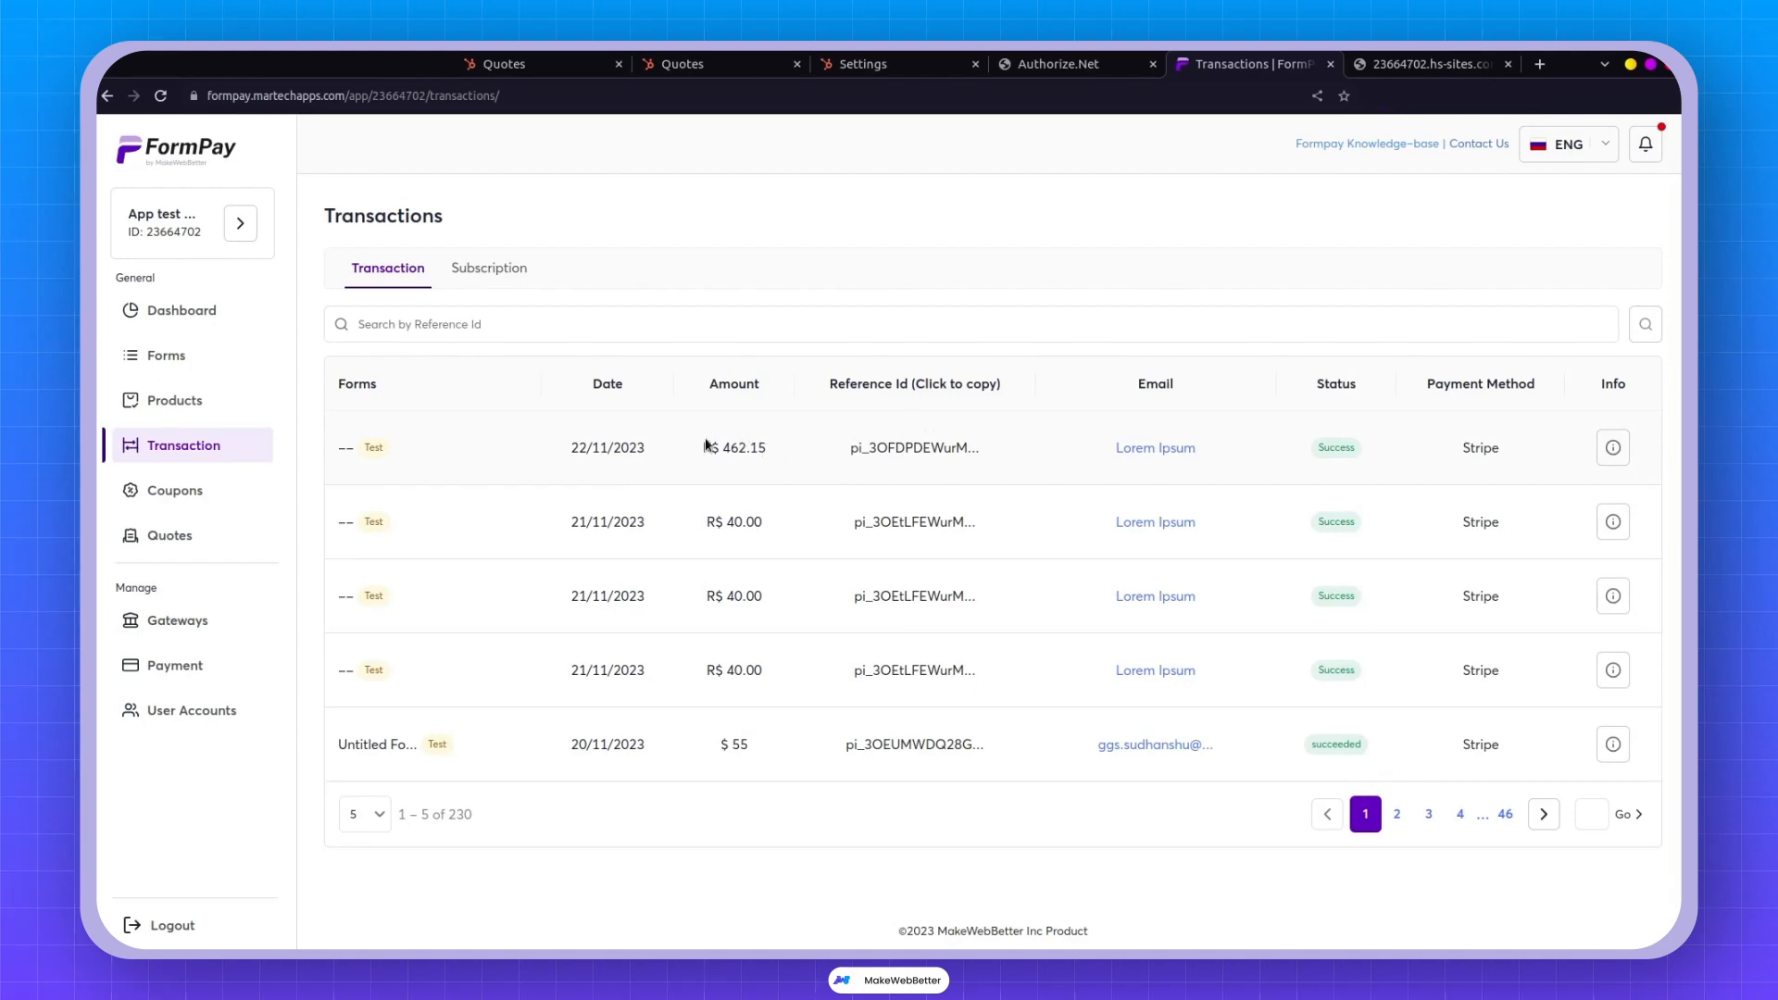
left_click(879, 59)
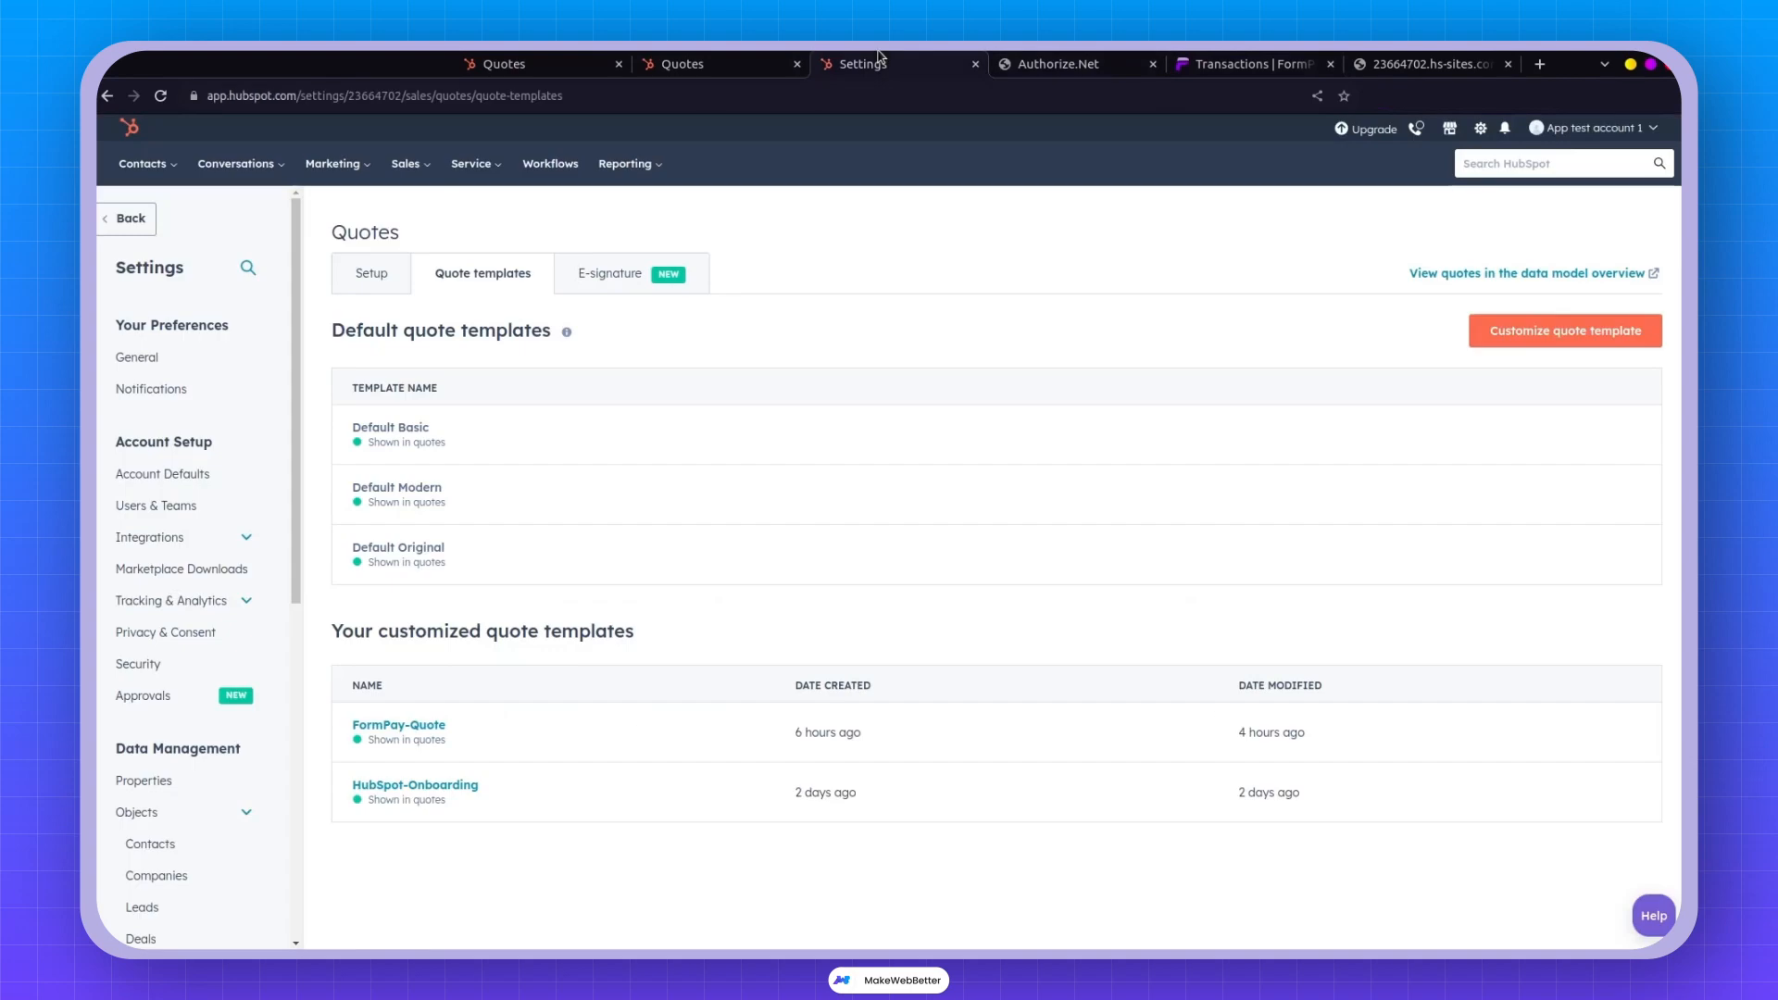
left_click(704, 59)
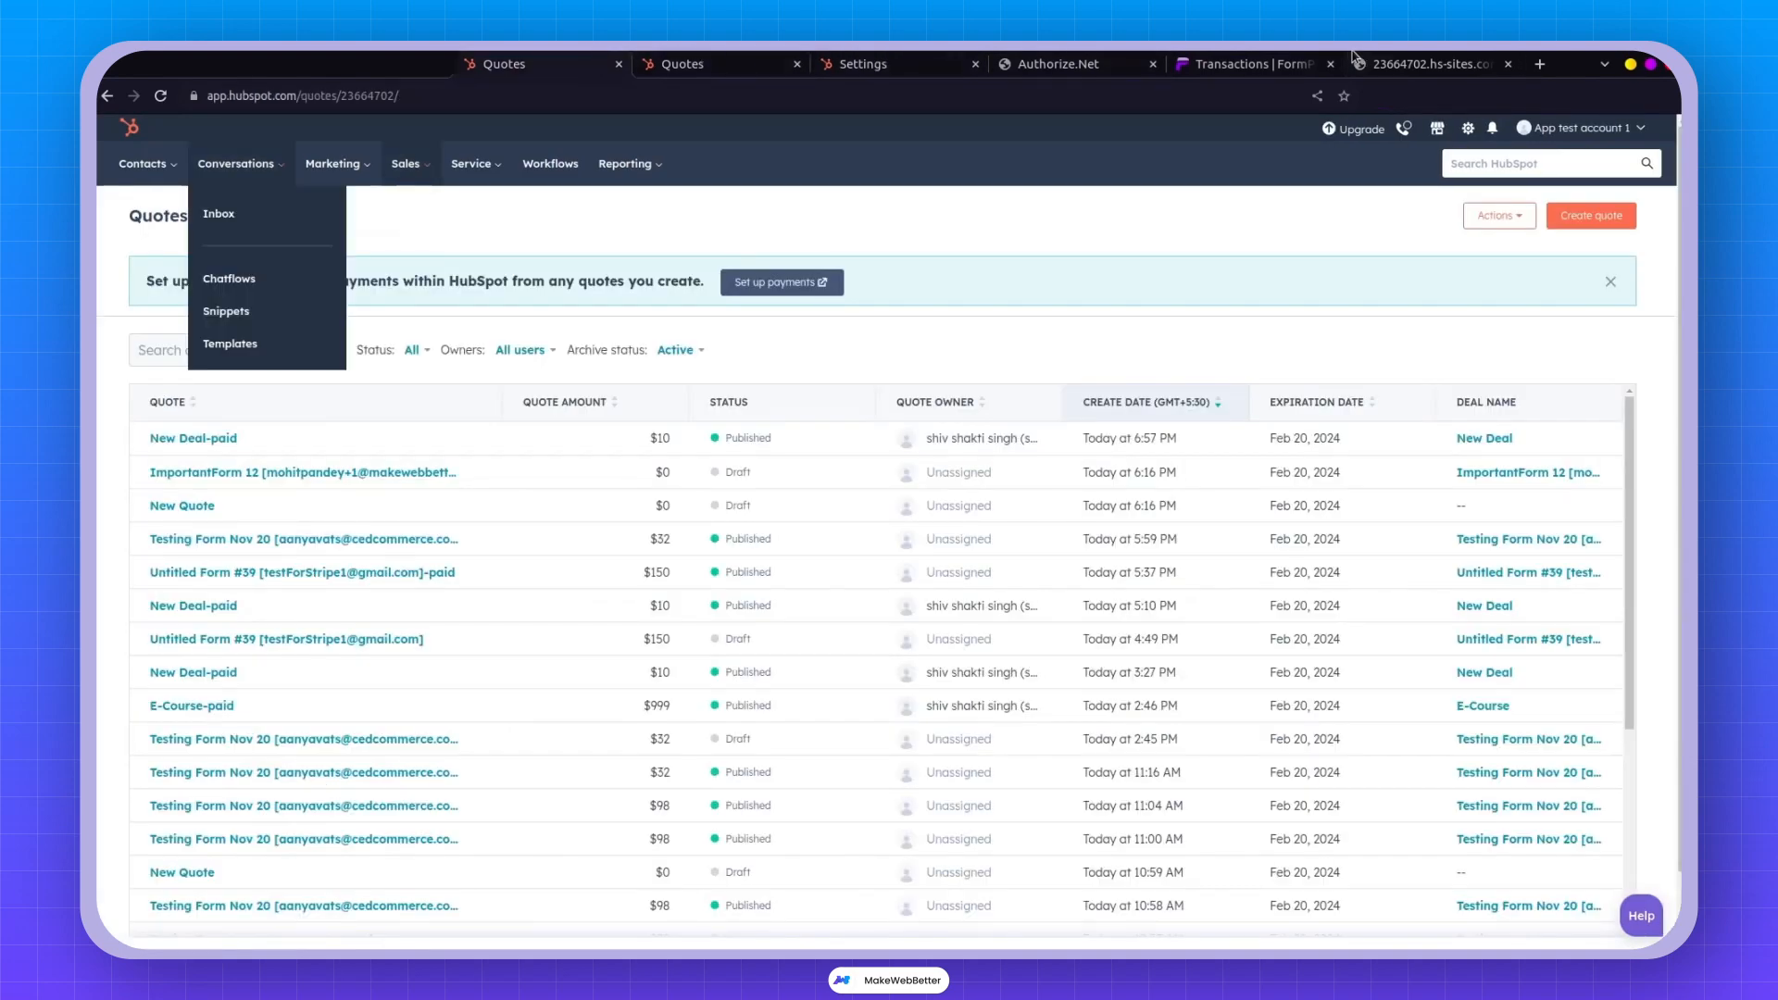
mouse_move(1294, 57)
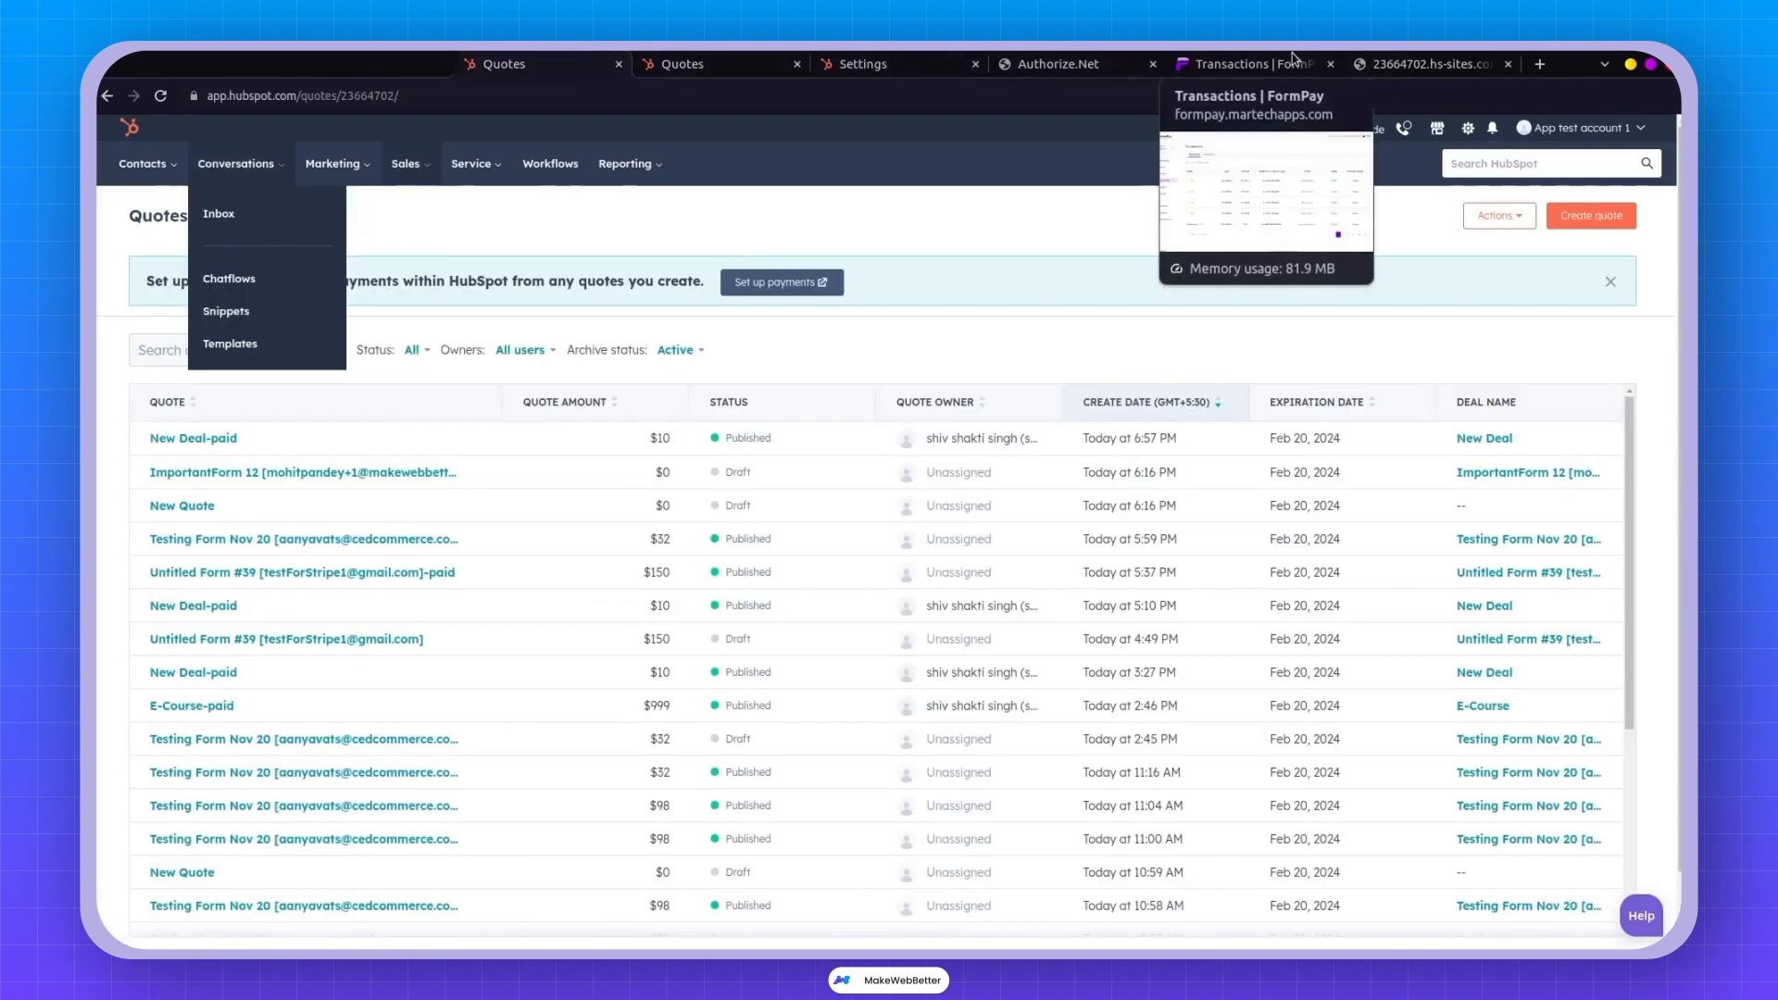